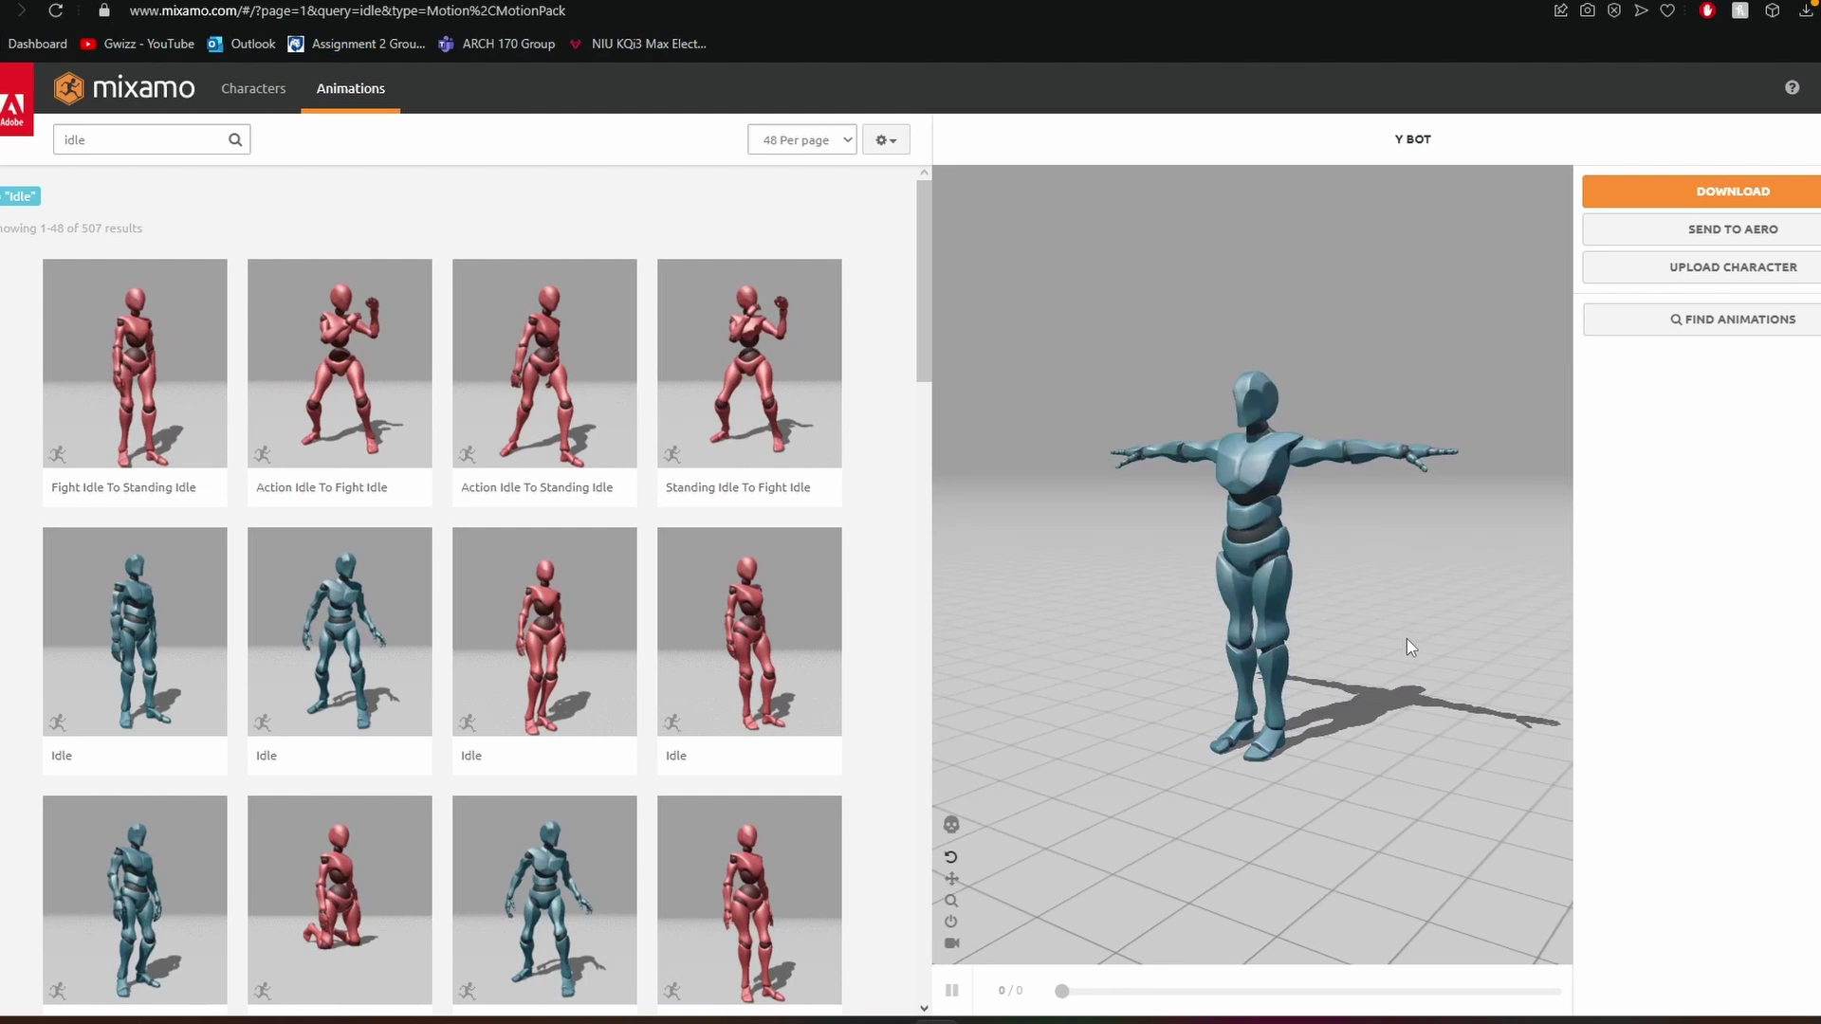
# Step: Add a SkeletonIK3D node under the Y Bot's Skeleton3D, found by searching 'ik'
pyautogui.moveTo(1408, 640); pyautogui.dragTo(1472, 649)
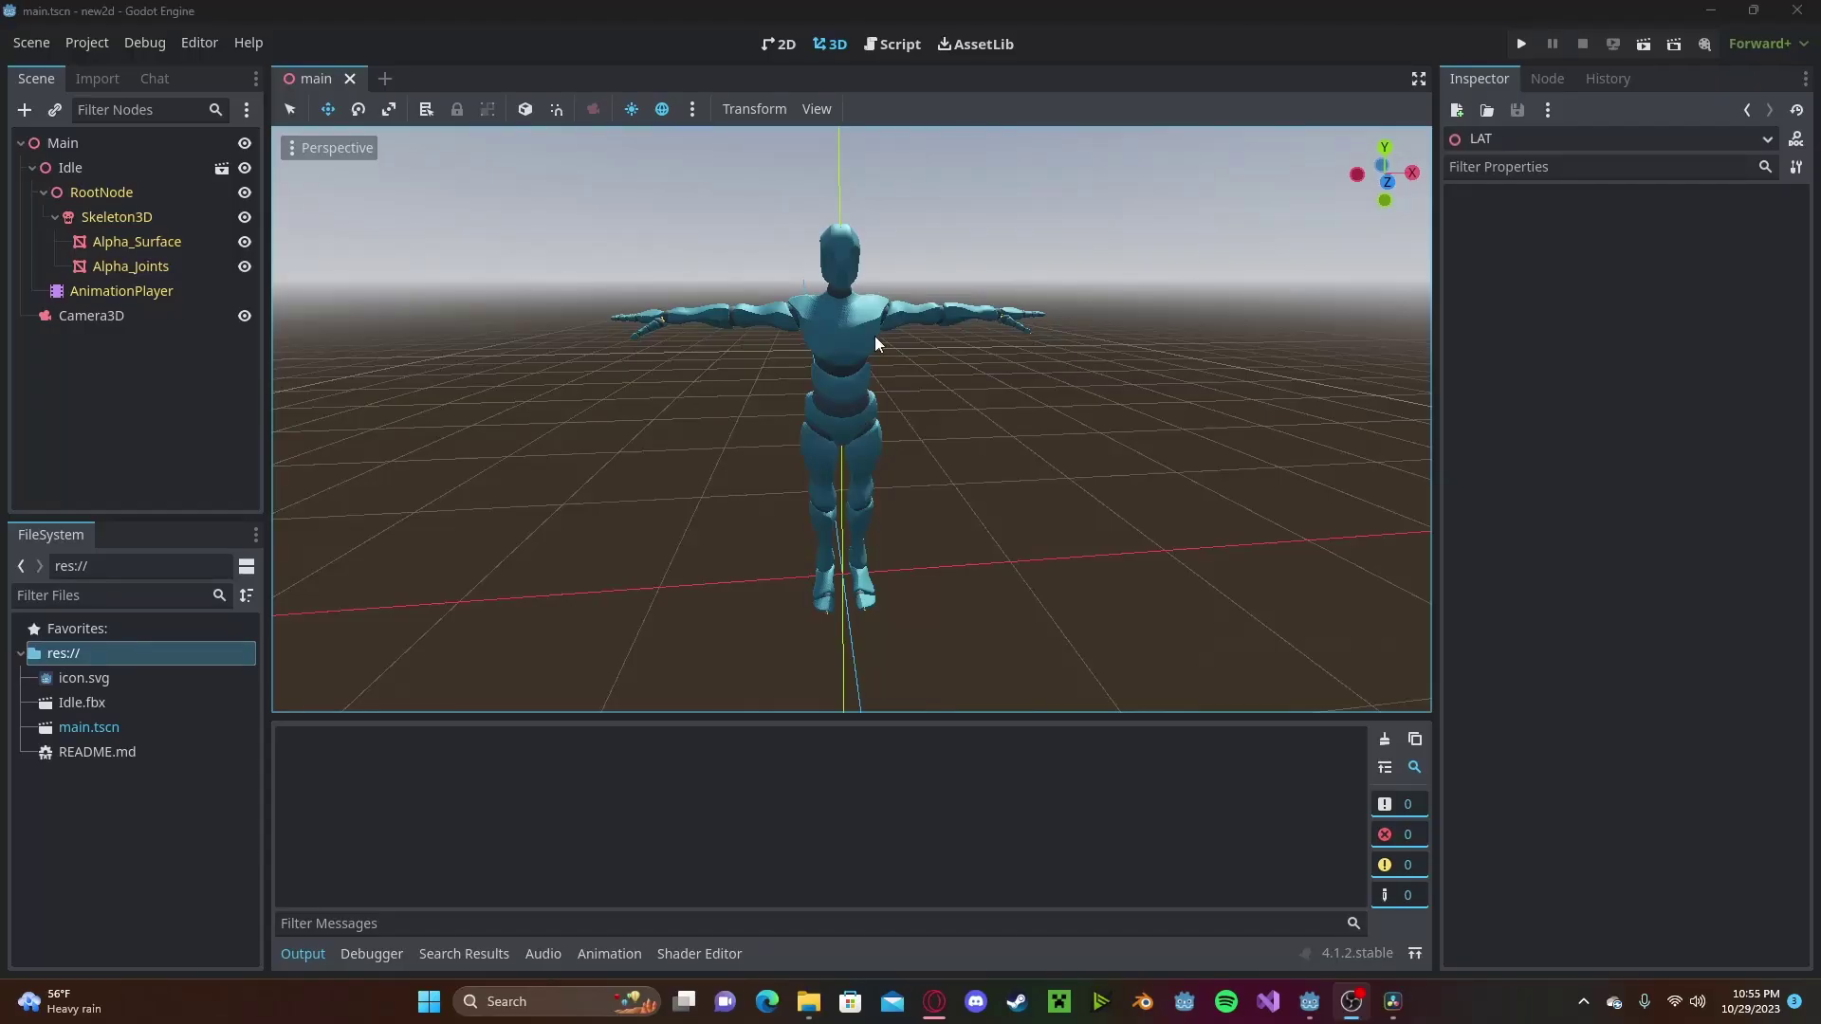
pyautogui.scroll(2, 875, 337)
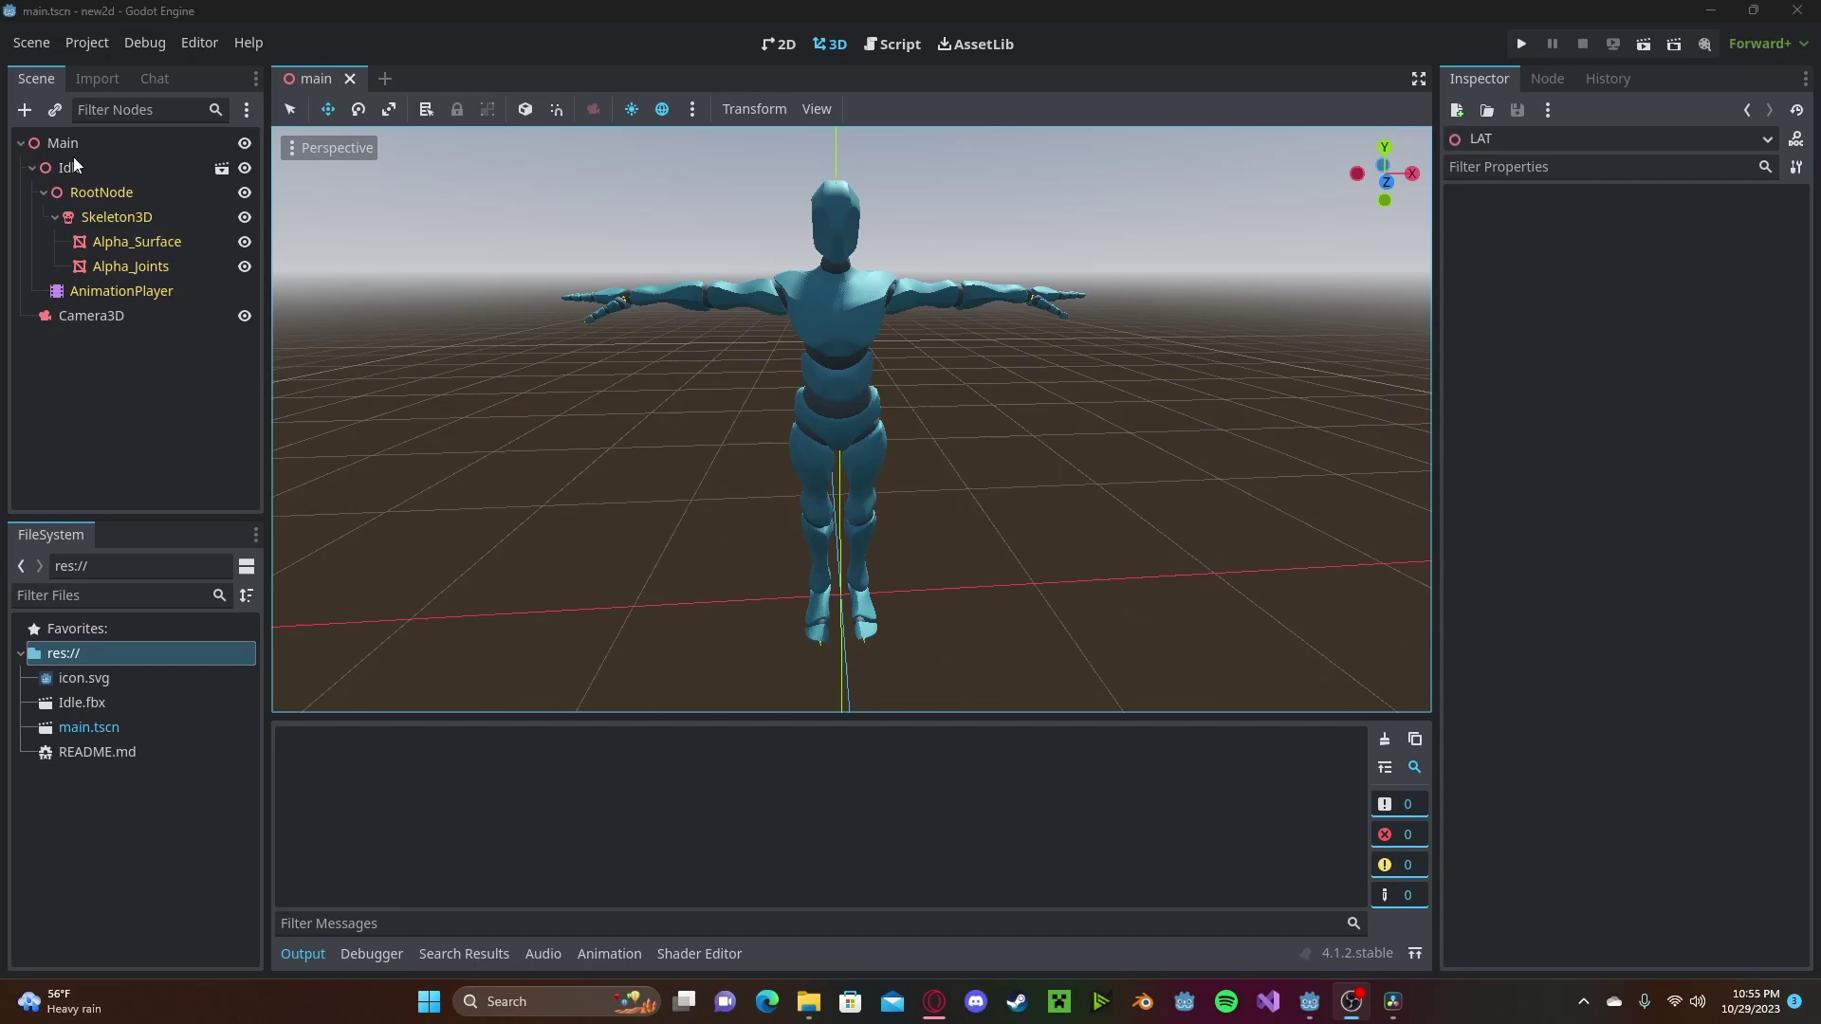
pyautogui.click(63, 143)
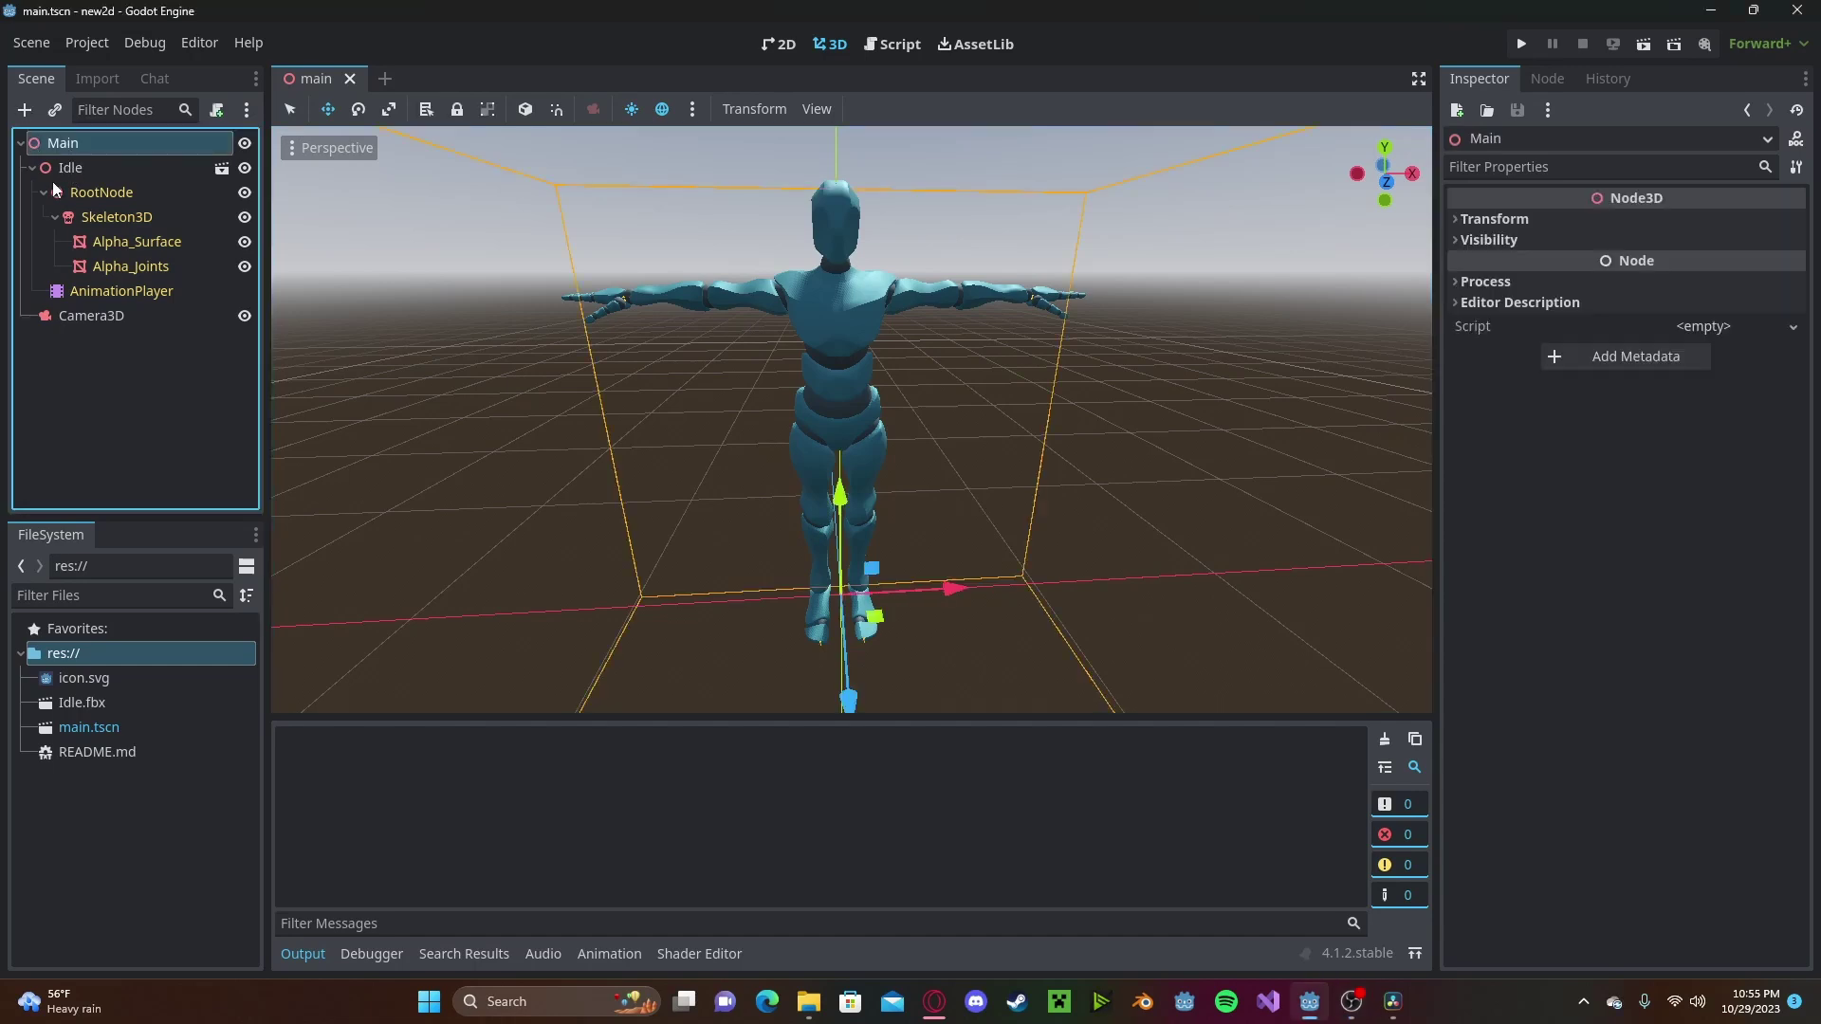
pyautogui.click(112, 219)
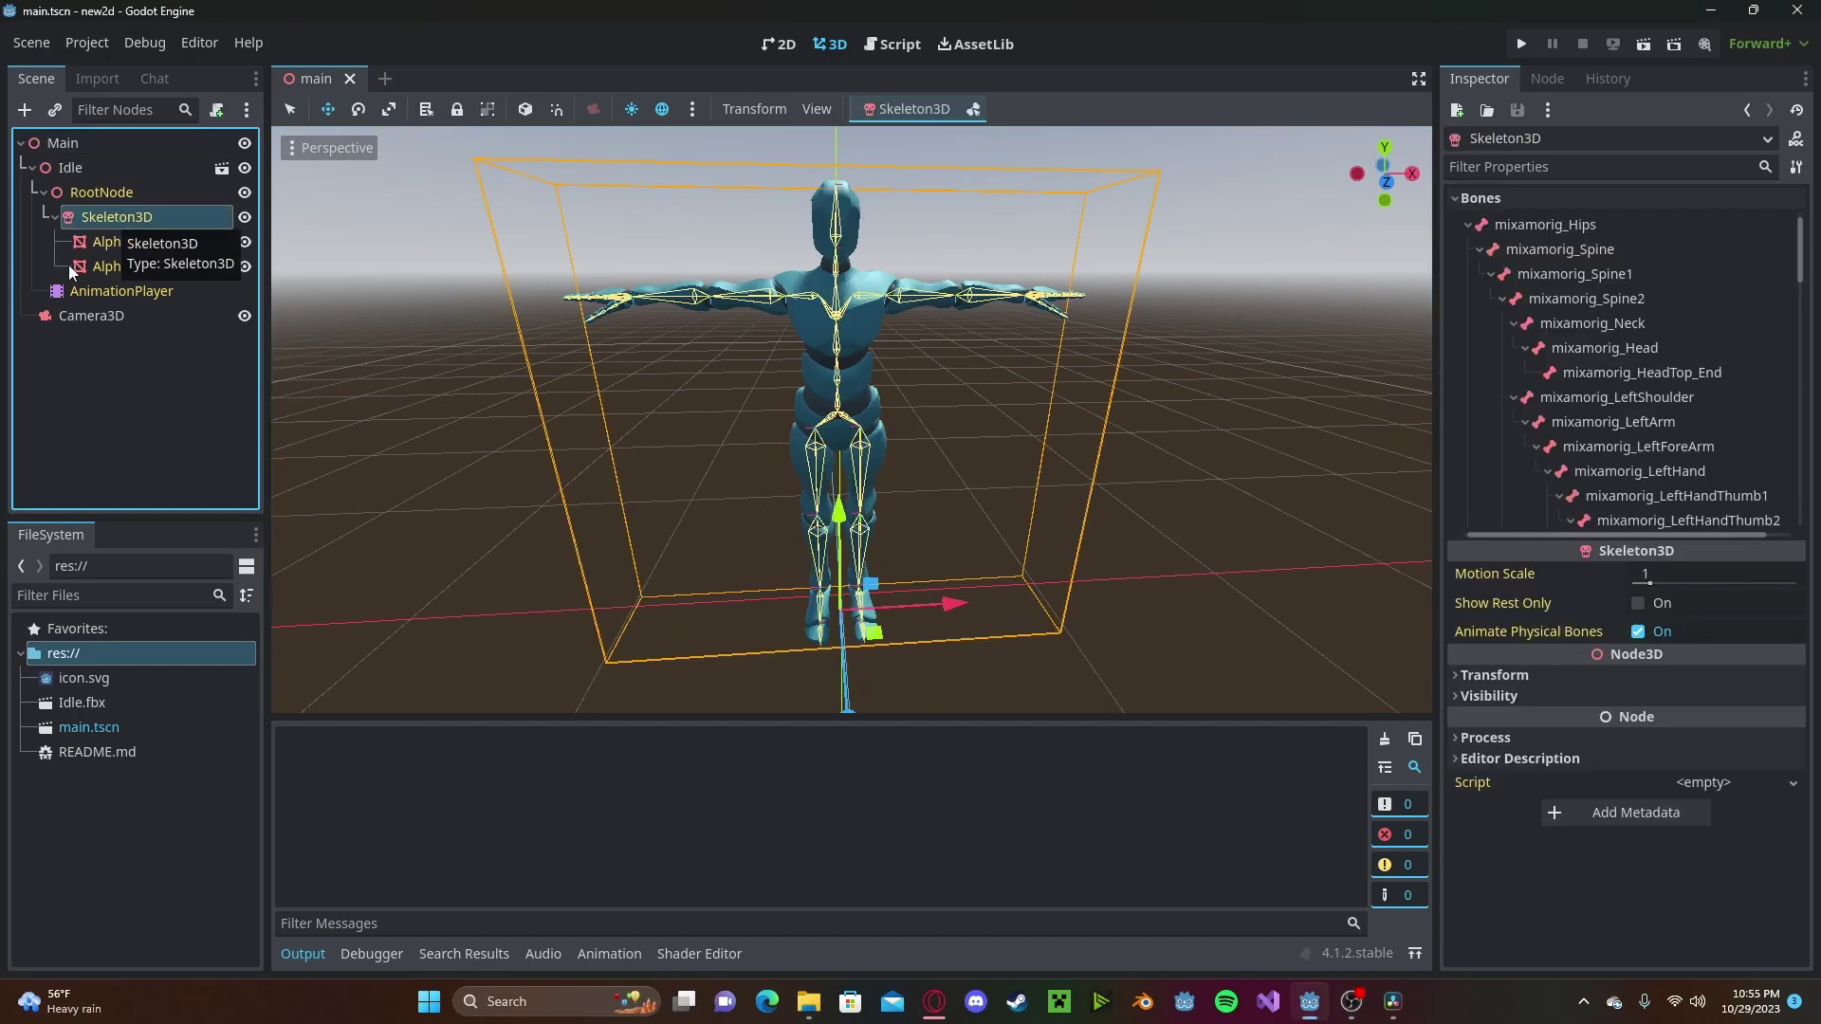
pyautogui.click(23, 111)
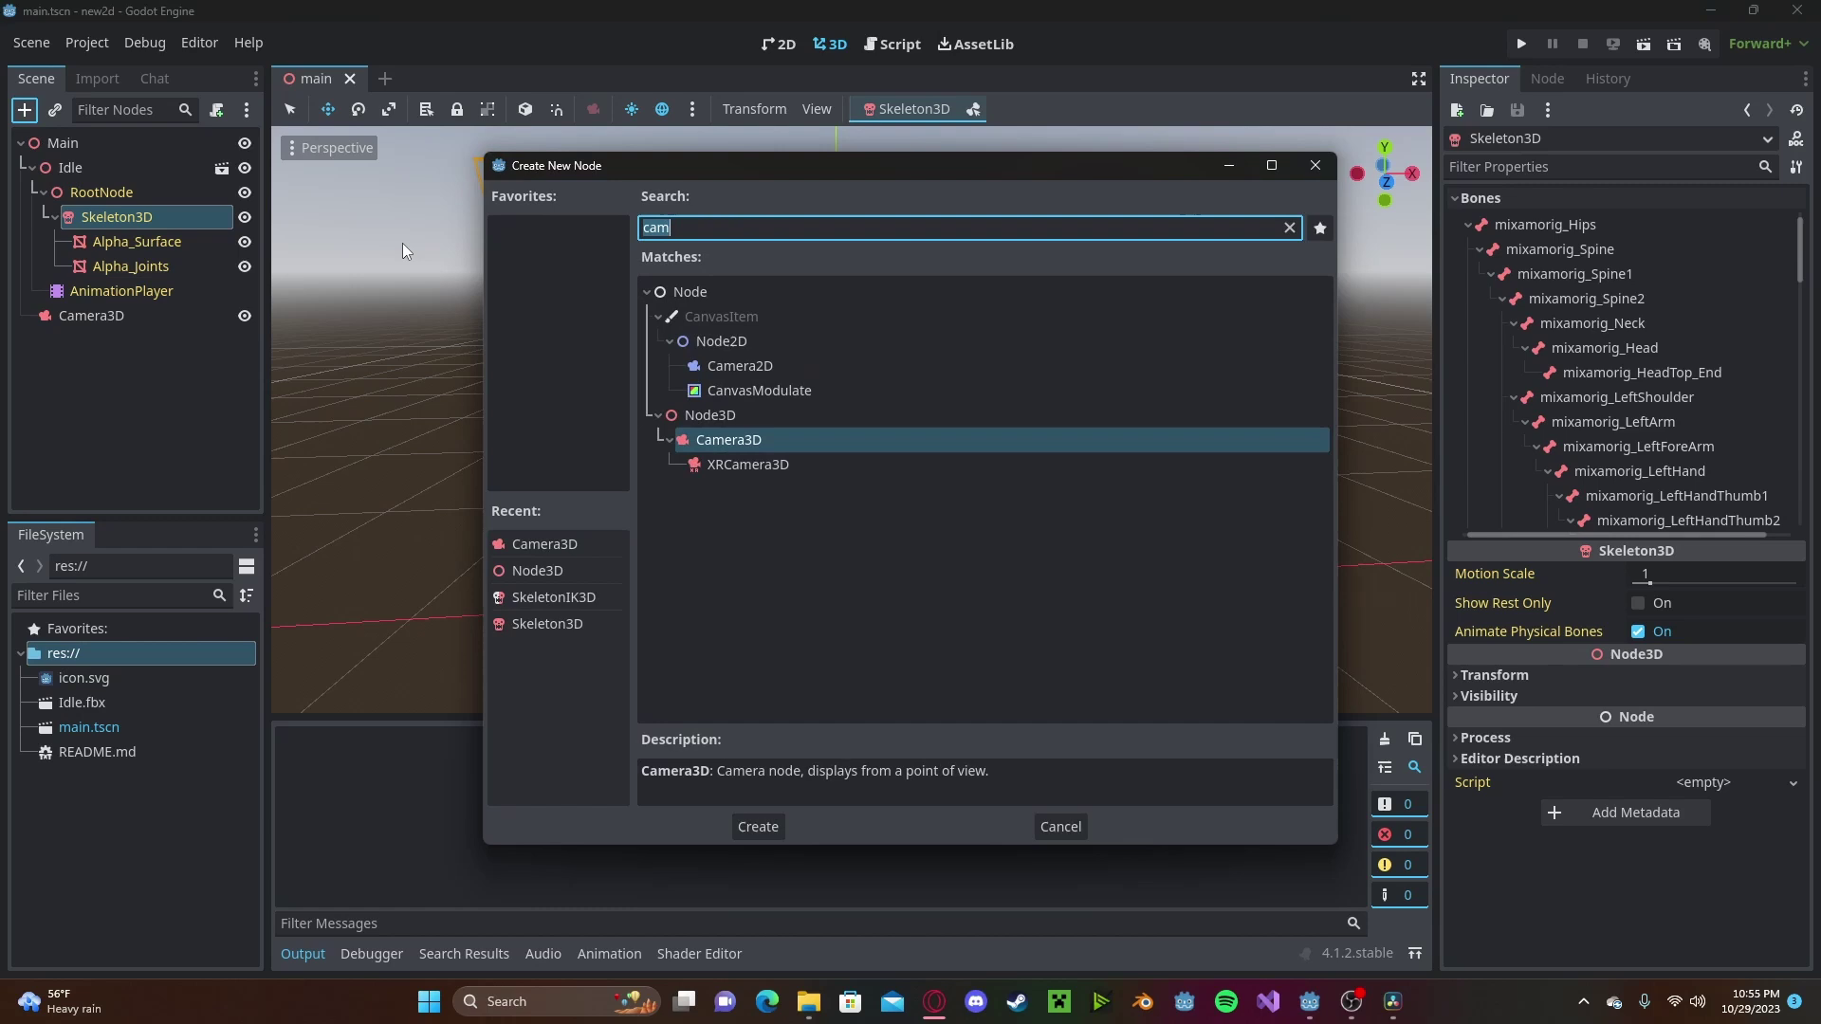
pyautogui.write('ik')
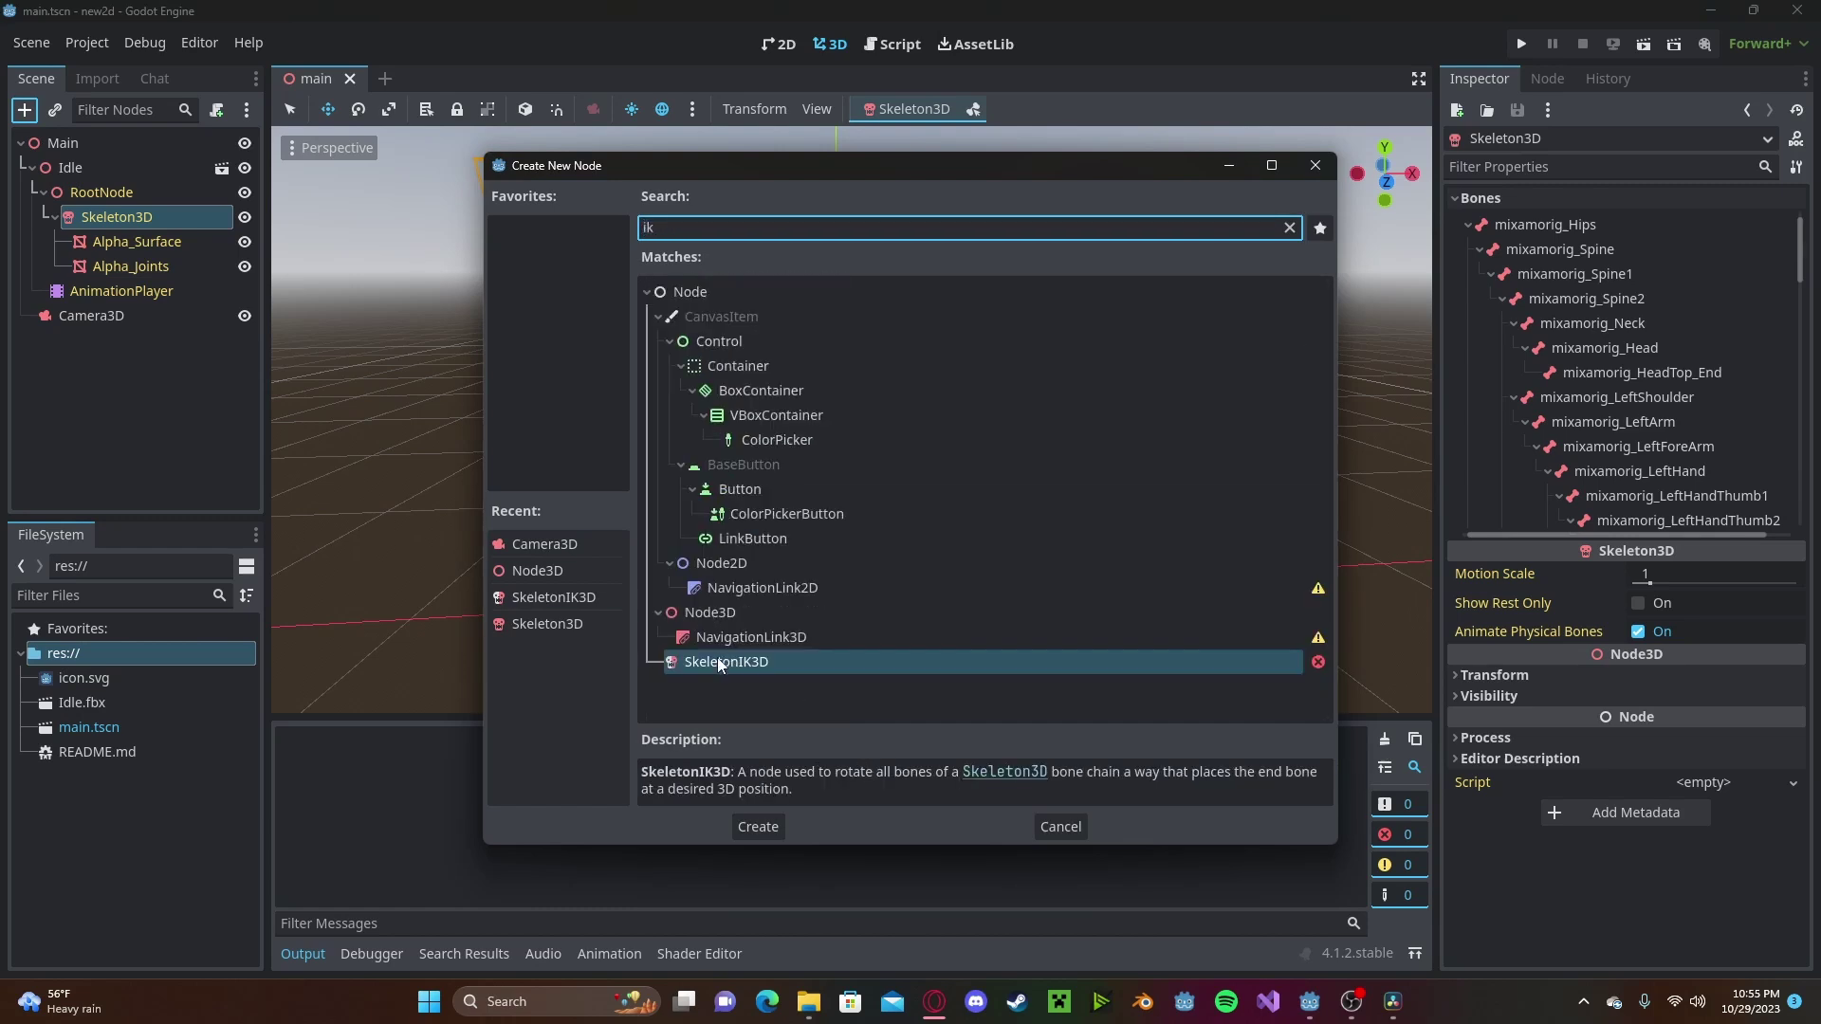
pyautogui.doubleClick(717, 658)
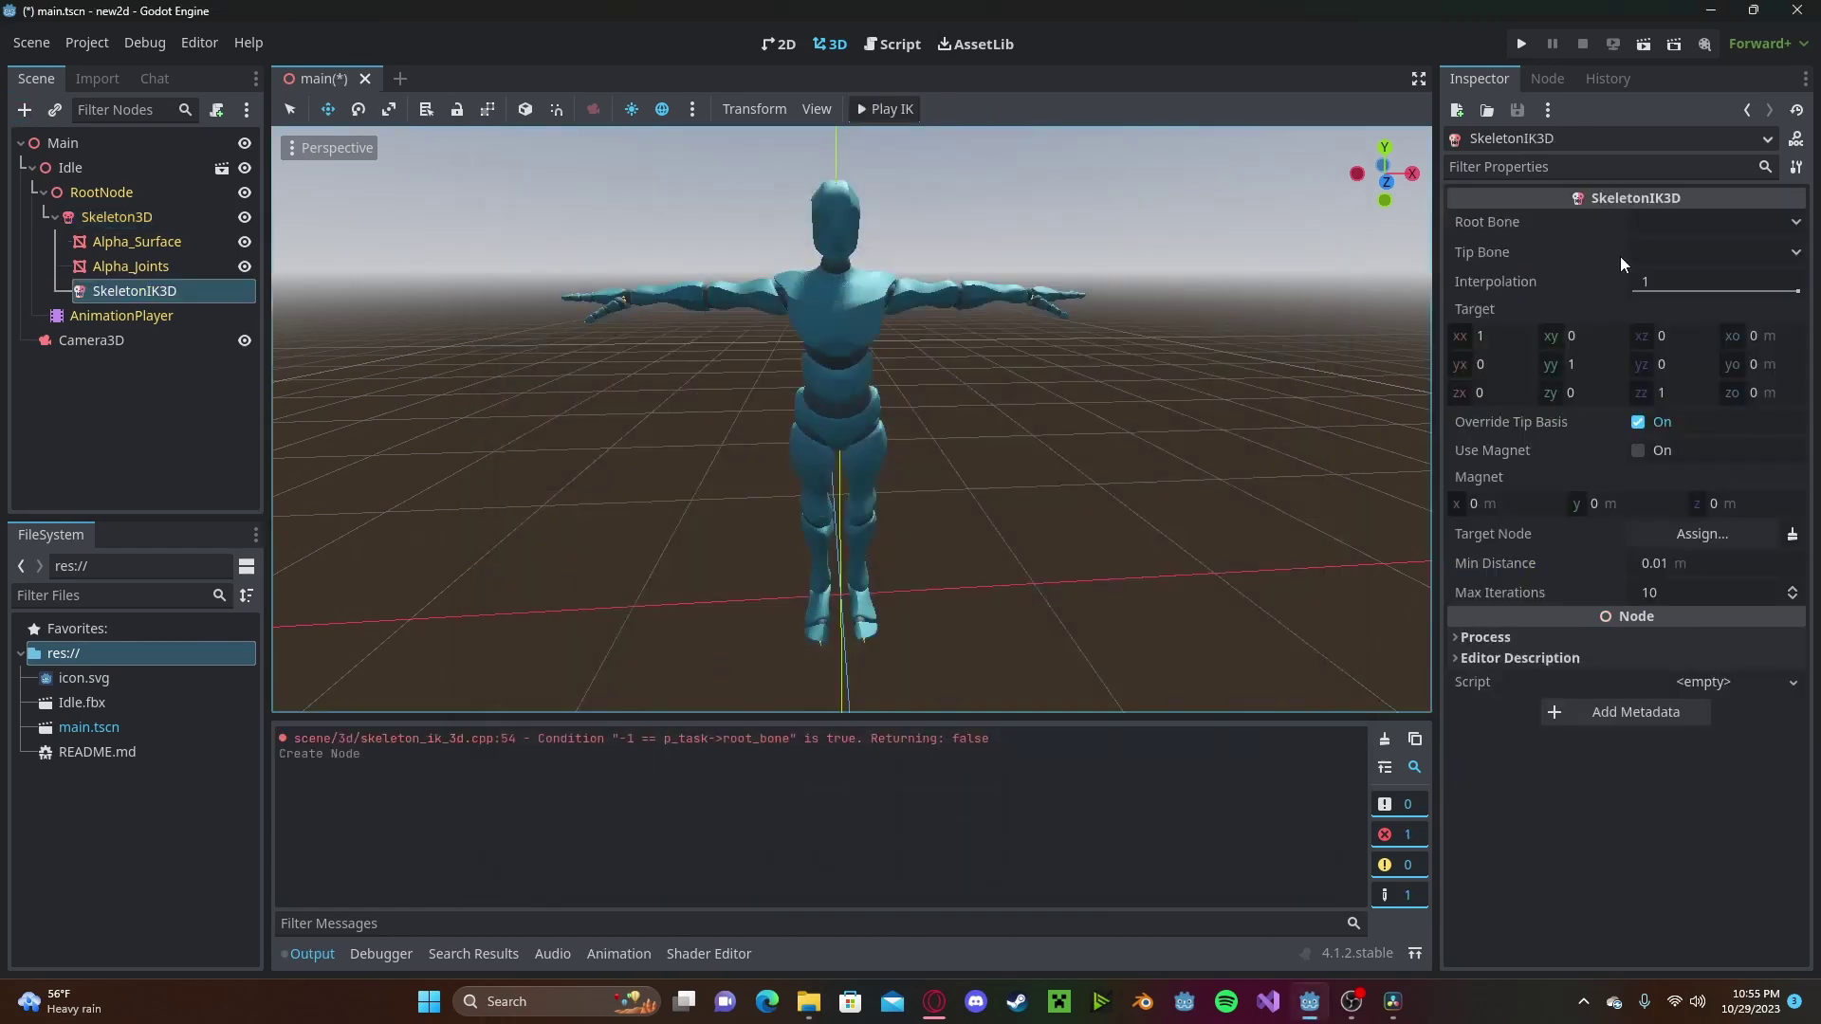
# Step: Set the SkeletonIK3D Root Bone to mixamorig_LeftArm and Tip Bone to mixamorig_LeftHand
pyautogui.click(104, 215)
pyautogui.click(121, 291)
pyautogui.click(1659, 222)
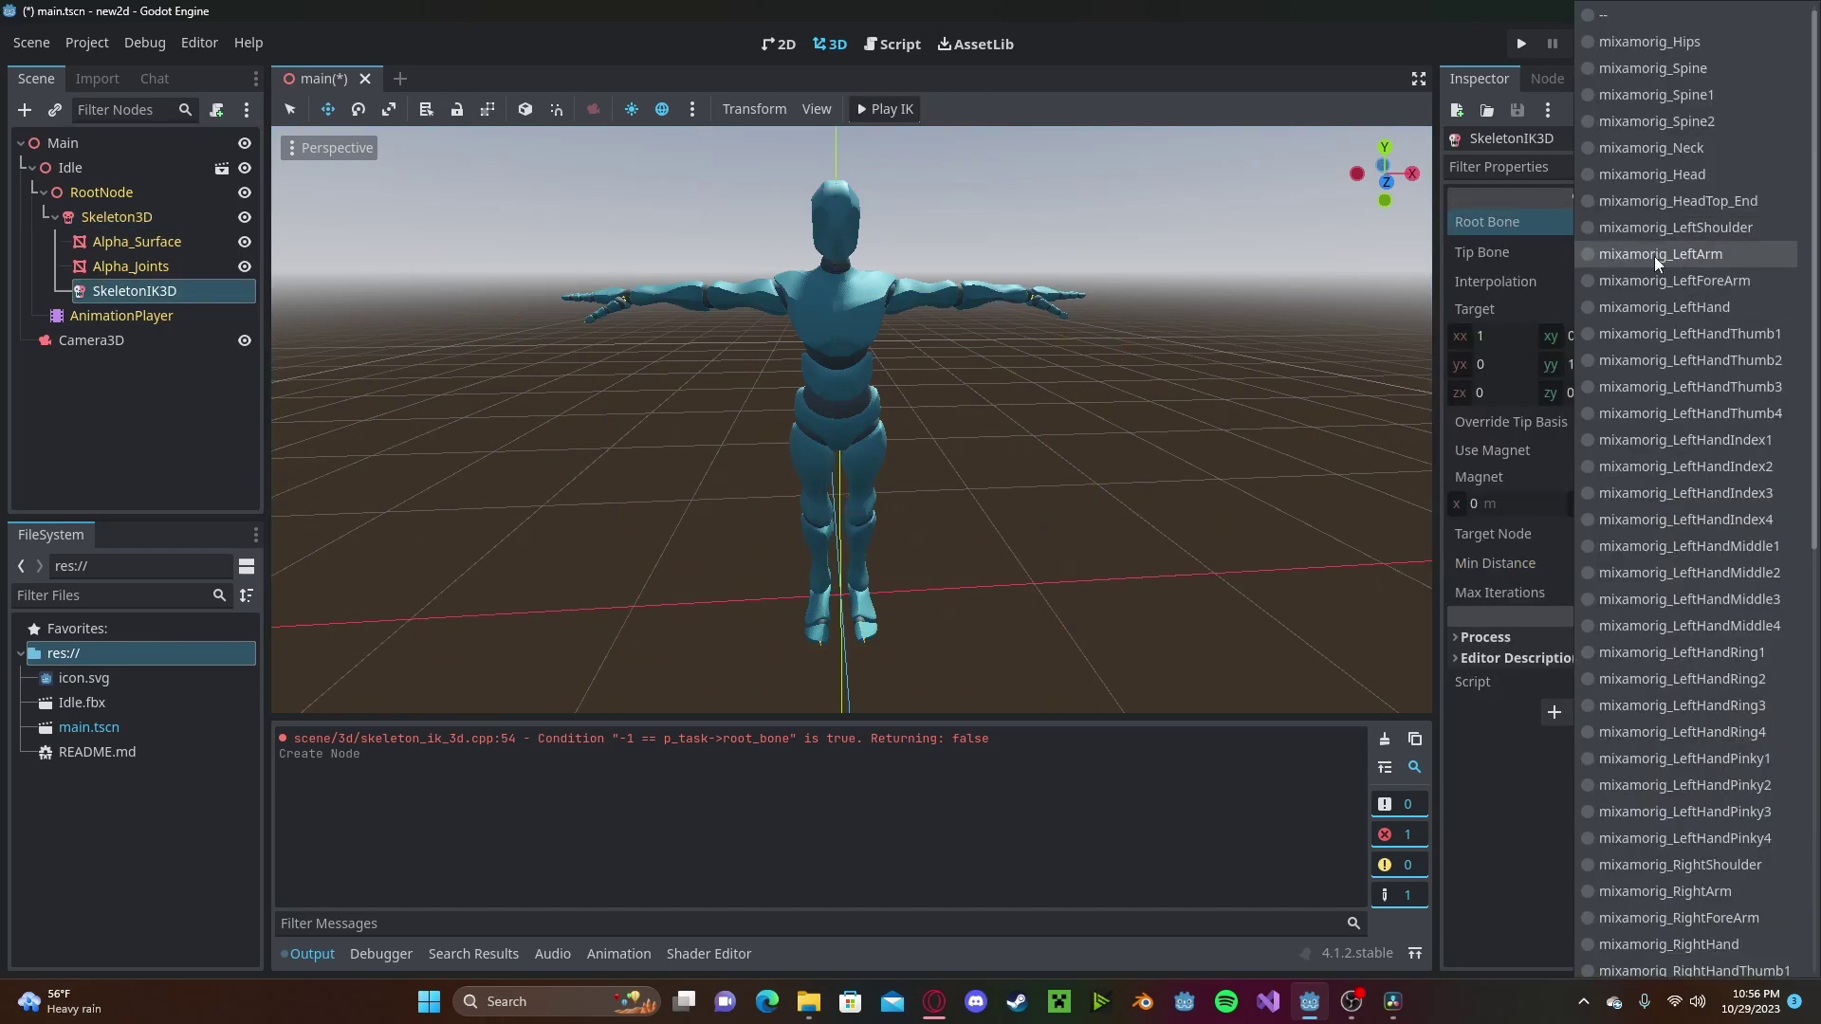
pyautogui.click(1660, 254)
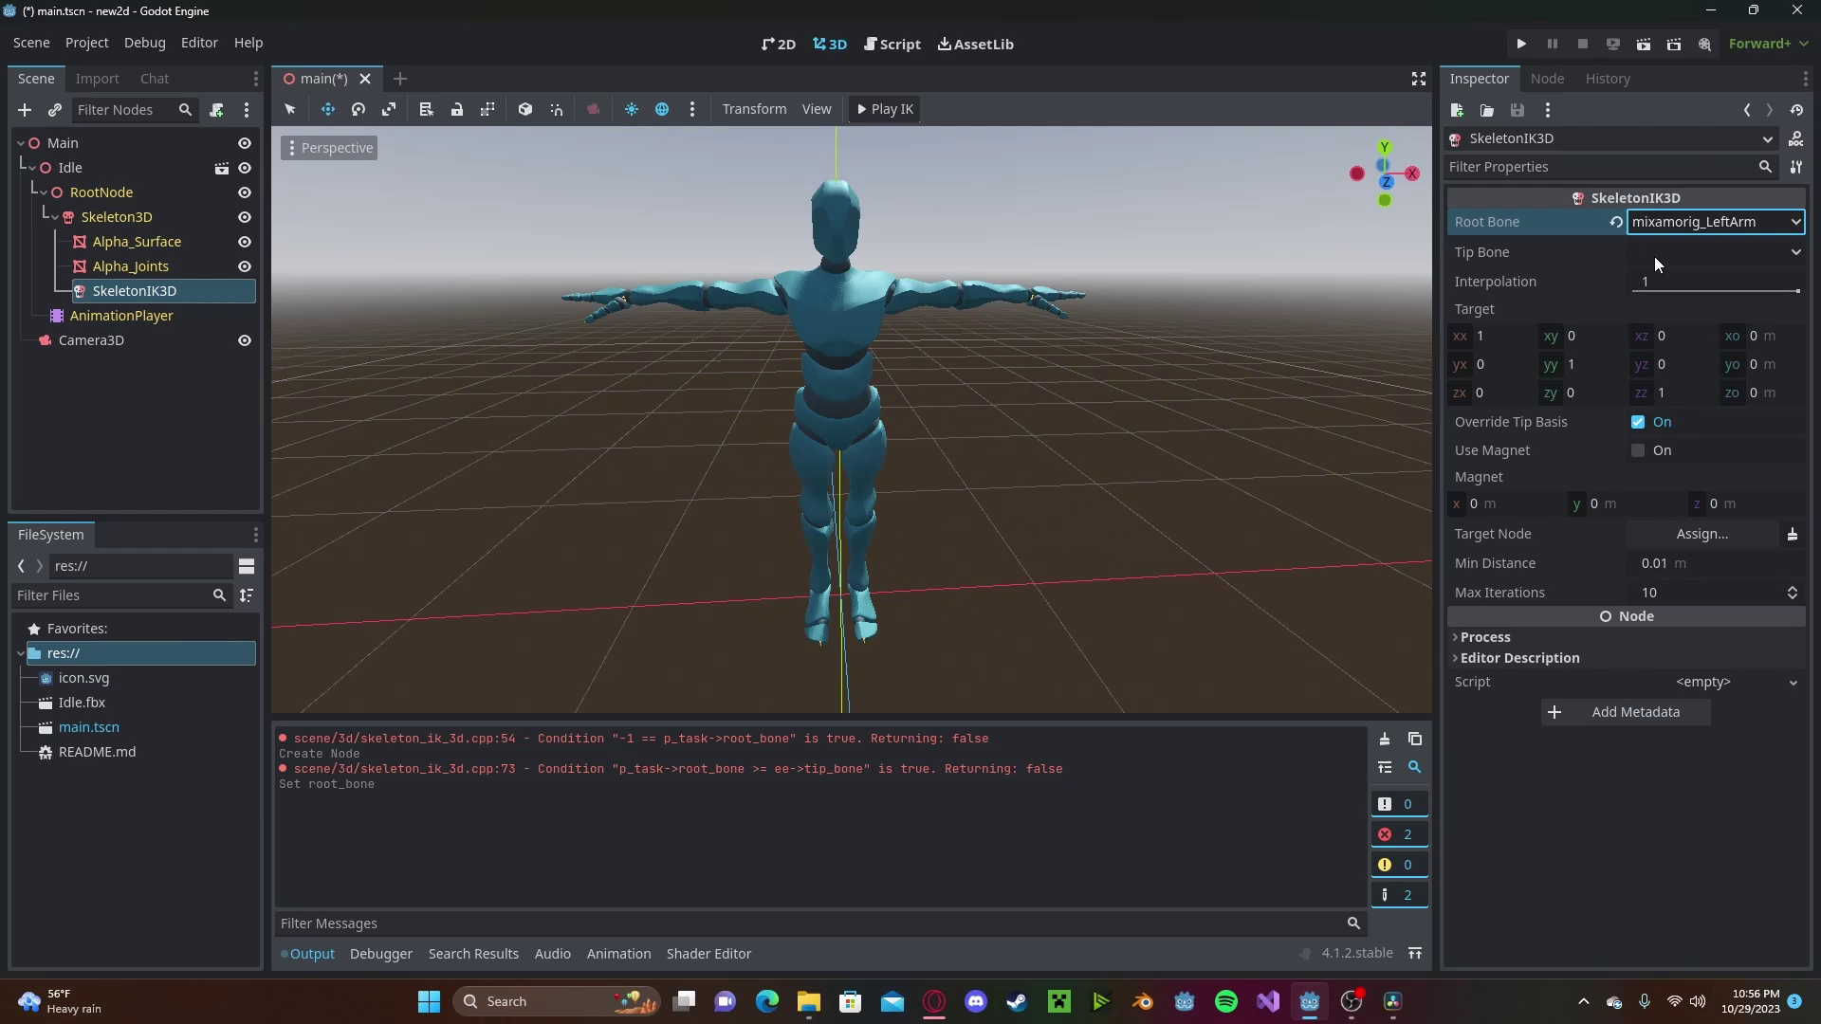
pyautogui.click(1654, 256)
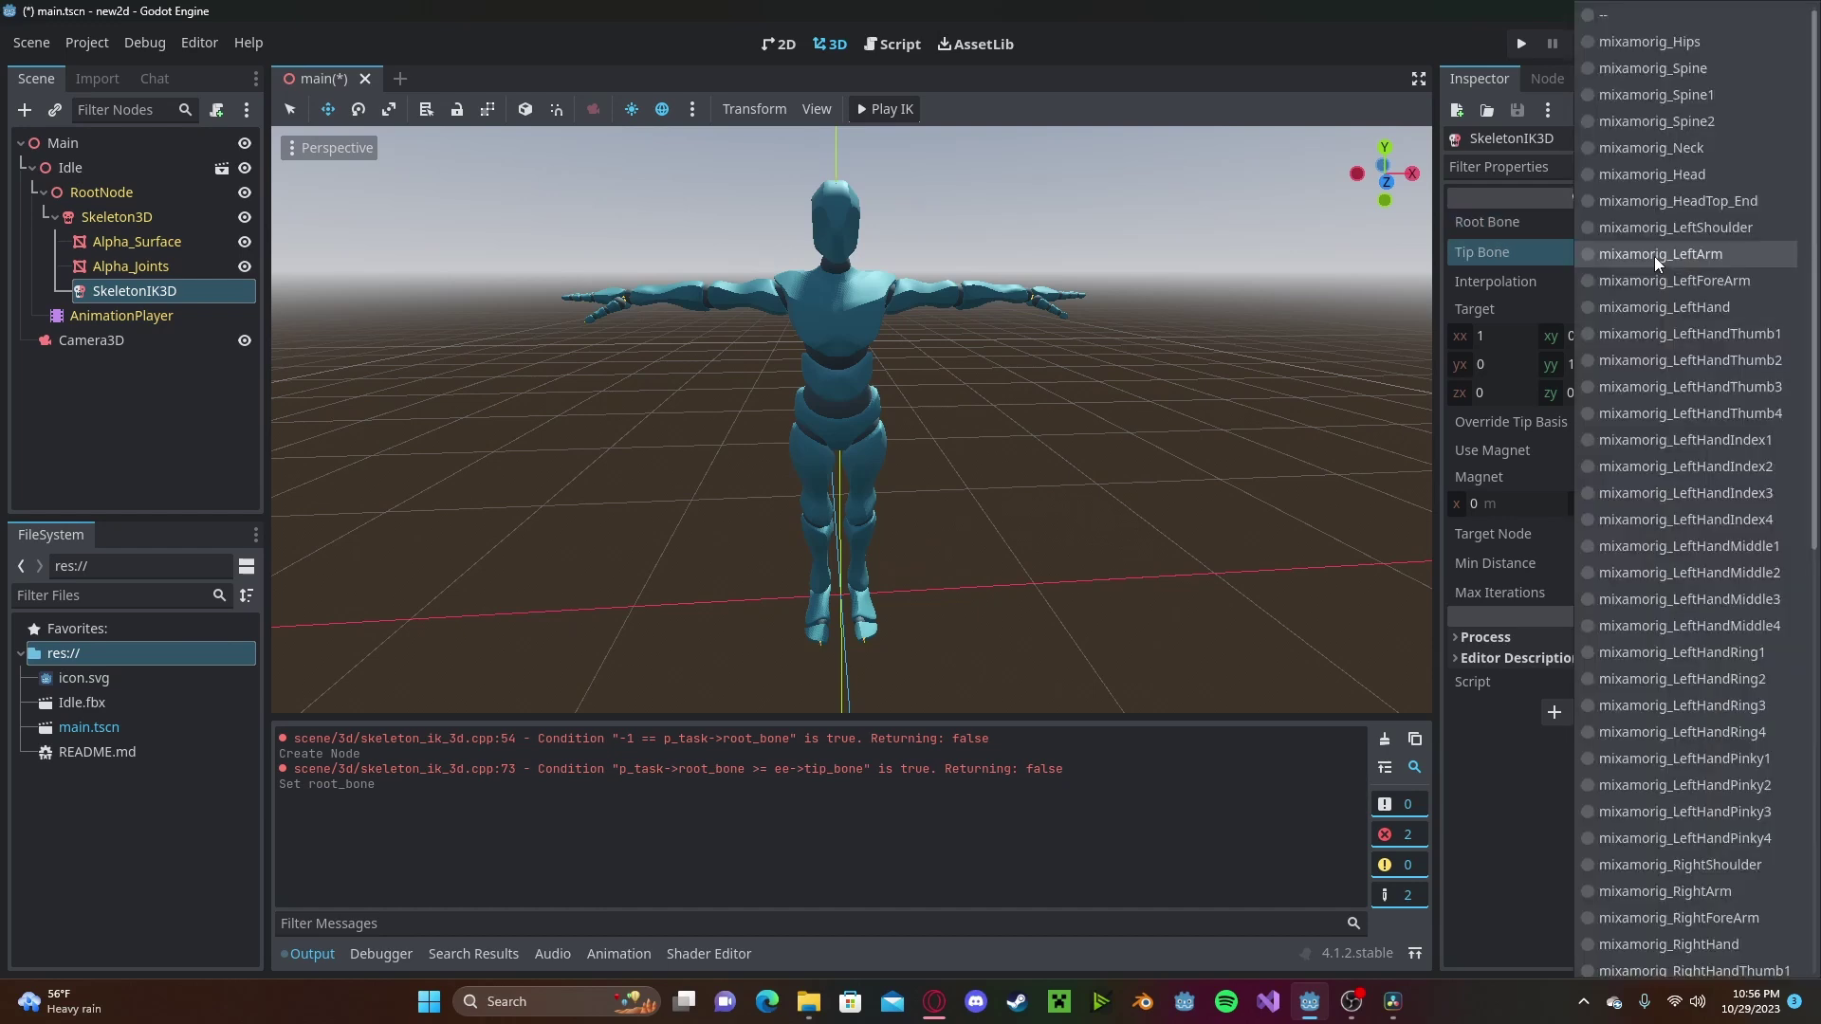
pyautogui.click(1660, 307)
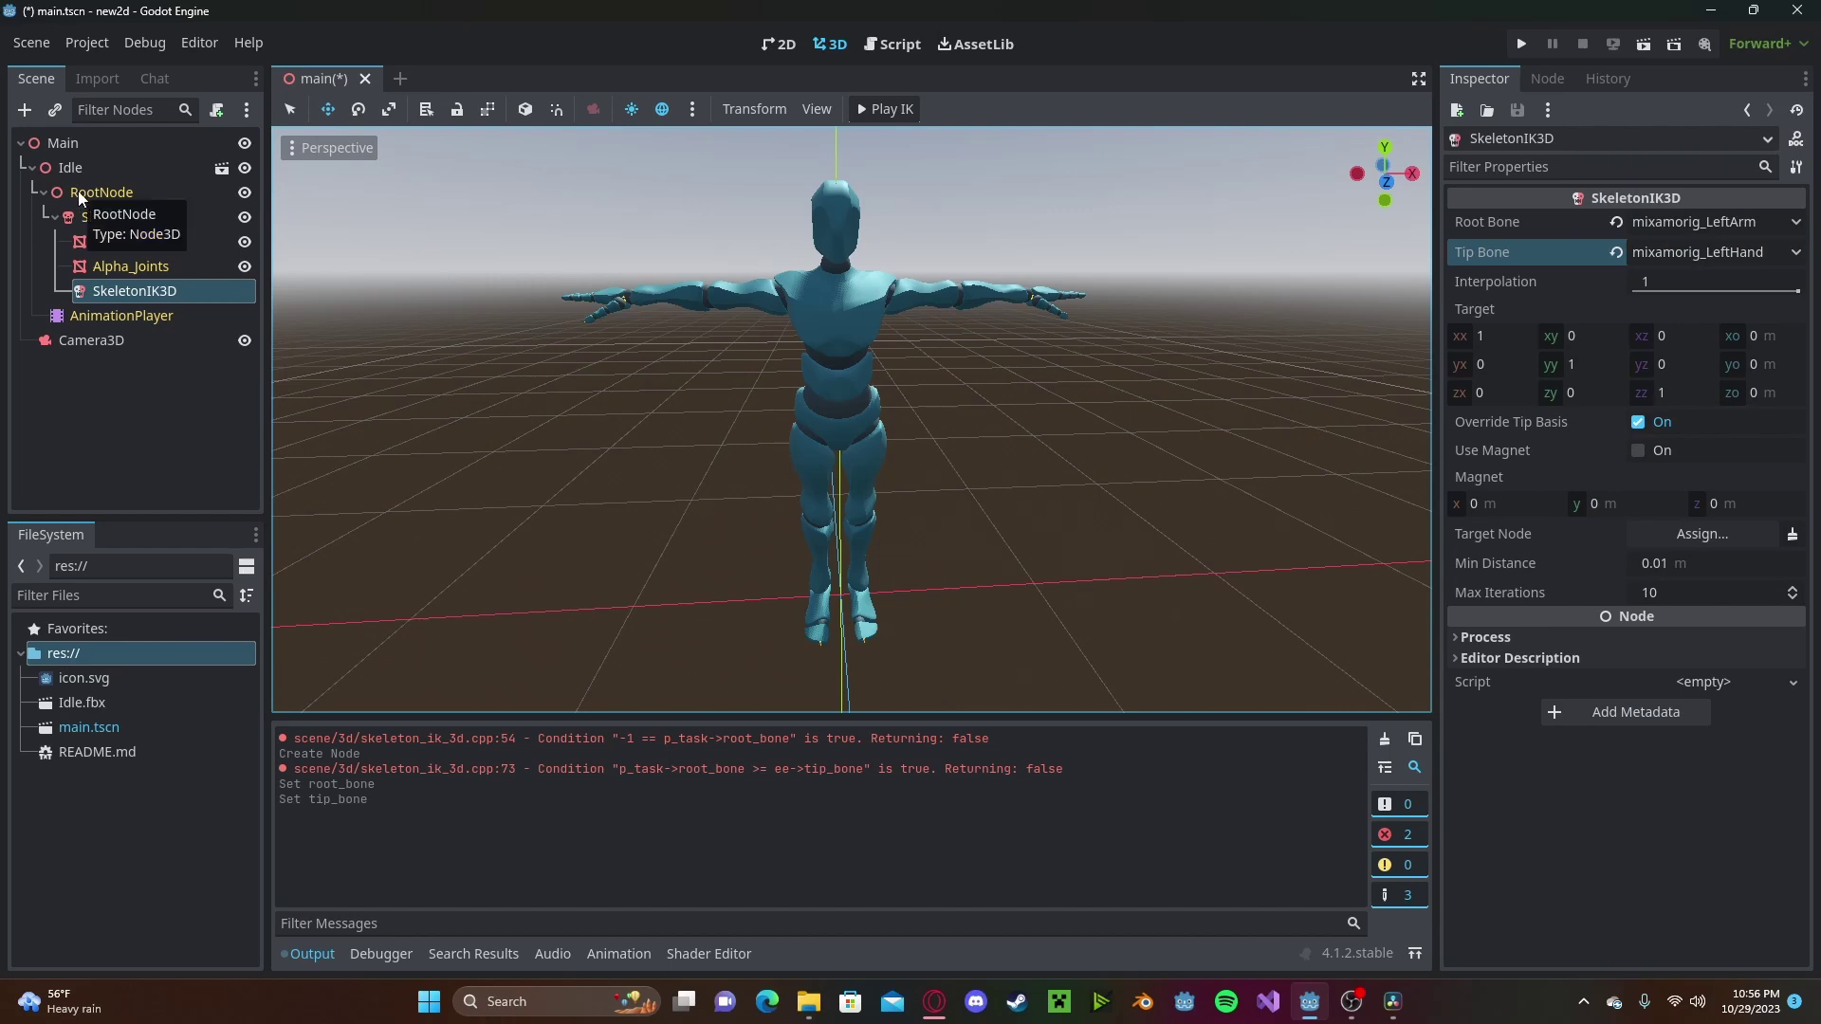
# Step: Create a new Node3D as a child of Main
pyautogui.click(65, 142)
pyautogui.click(24, 111)
pyautogui.write('n')
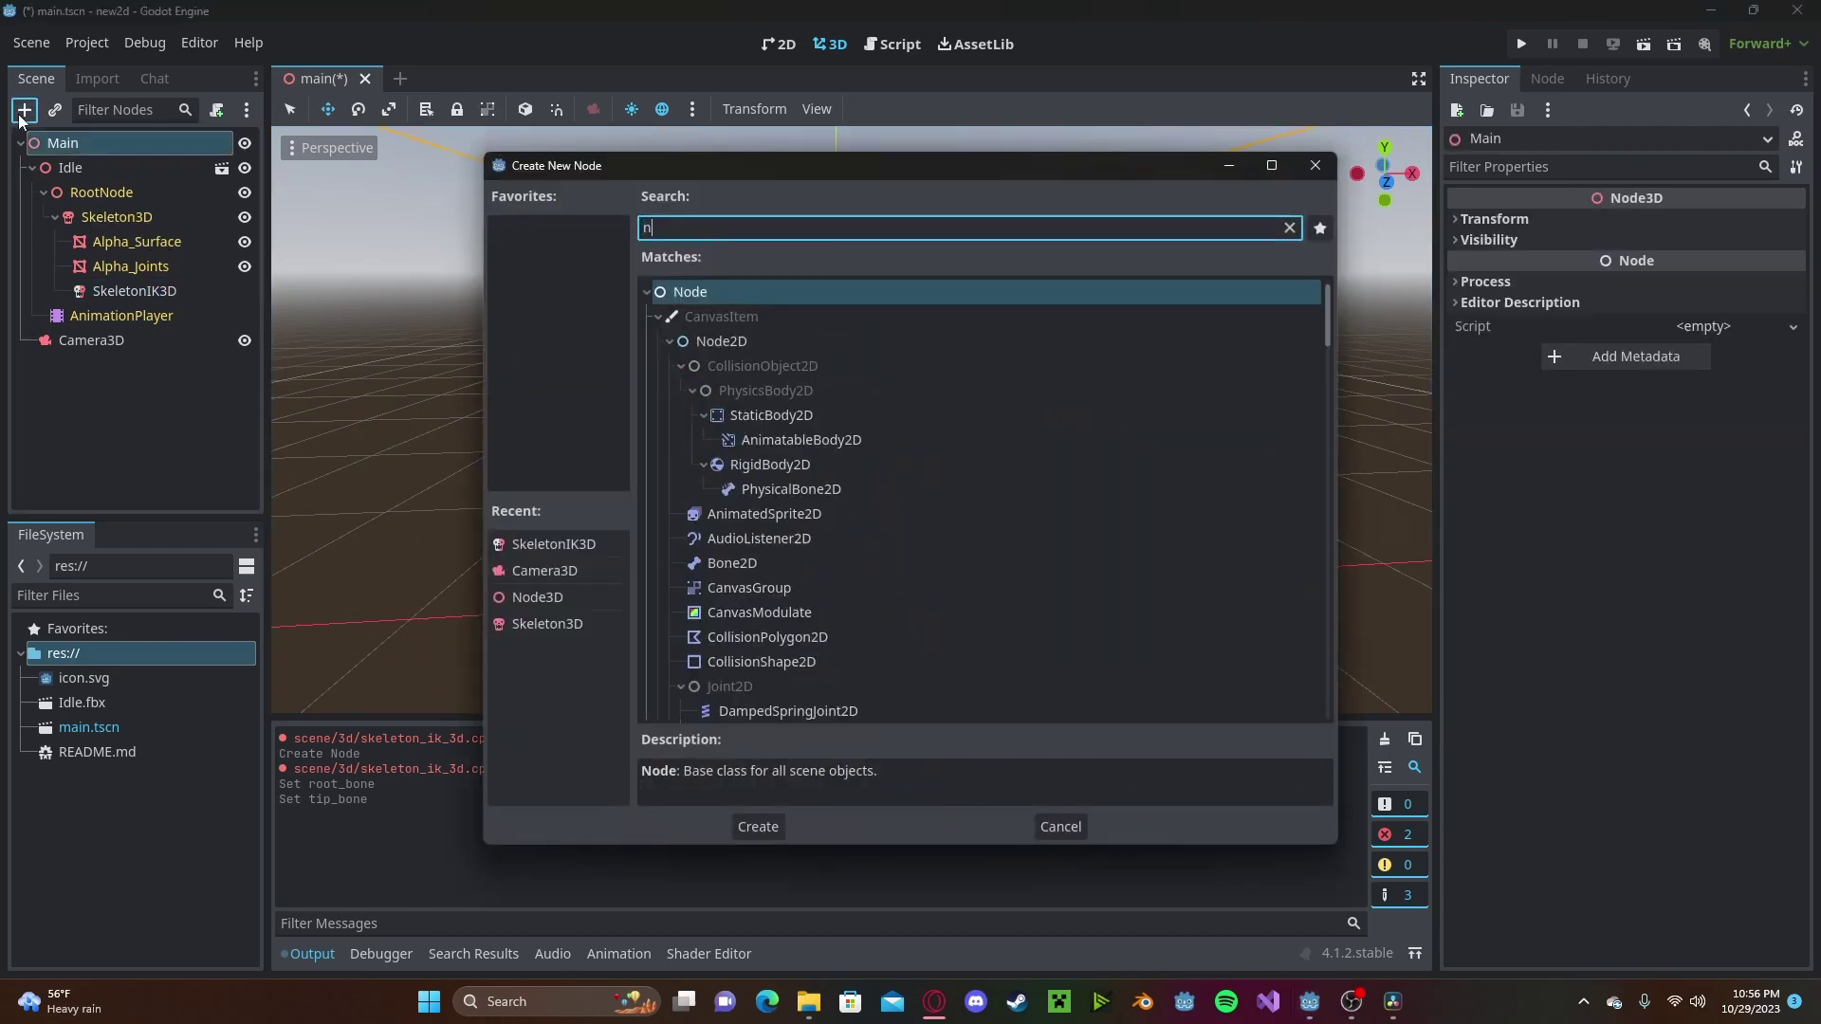
pyautogui.write('ode3d')
pyautogui.press('Down')
pyautogui.press('Down')
pyautogui.press('Down')
pyautogui.press('Up')
pyautogui.press('Up')
pyautogui.press('Return')
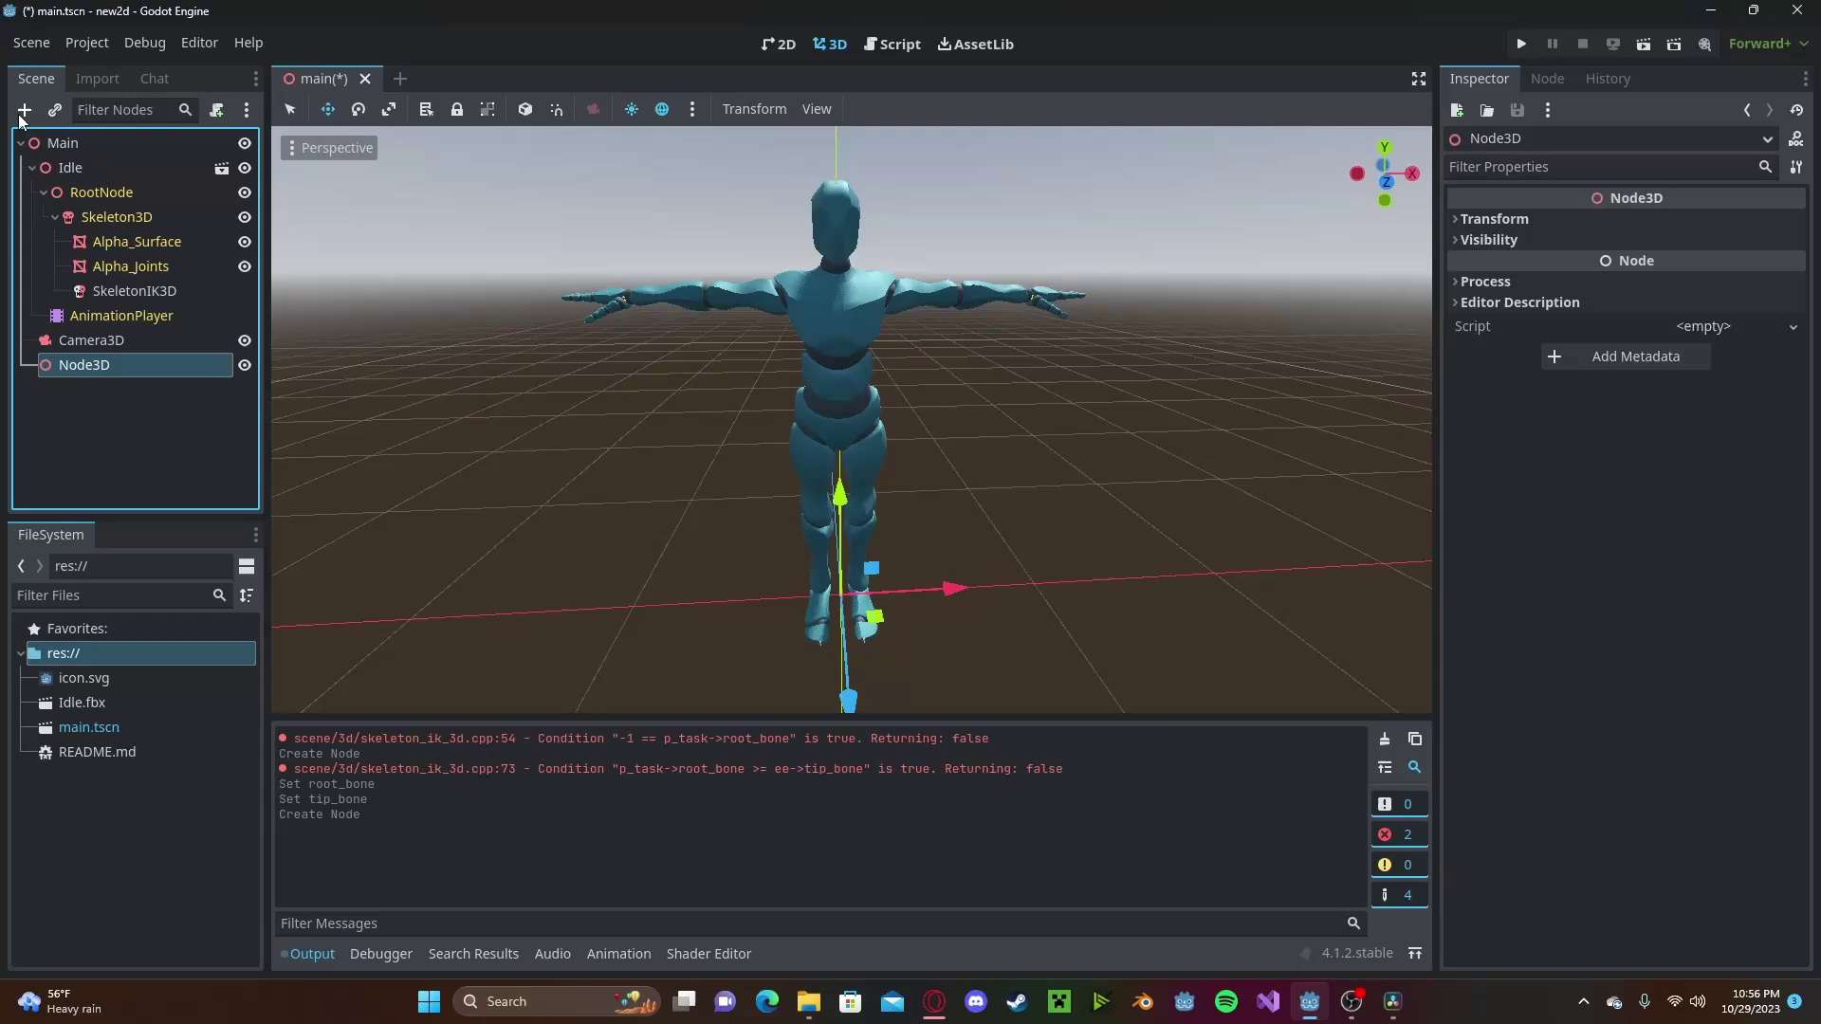
# Step: Rename the Node3D to LeftArmTarget and move it sideways along X
pyautogui.doubleClick(141, 365)
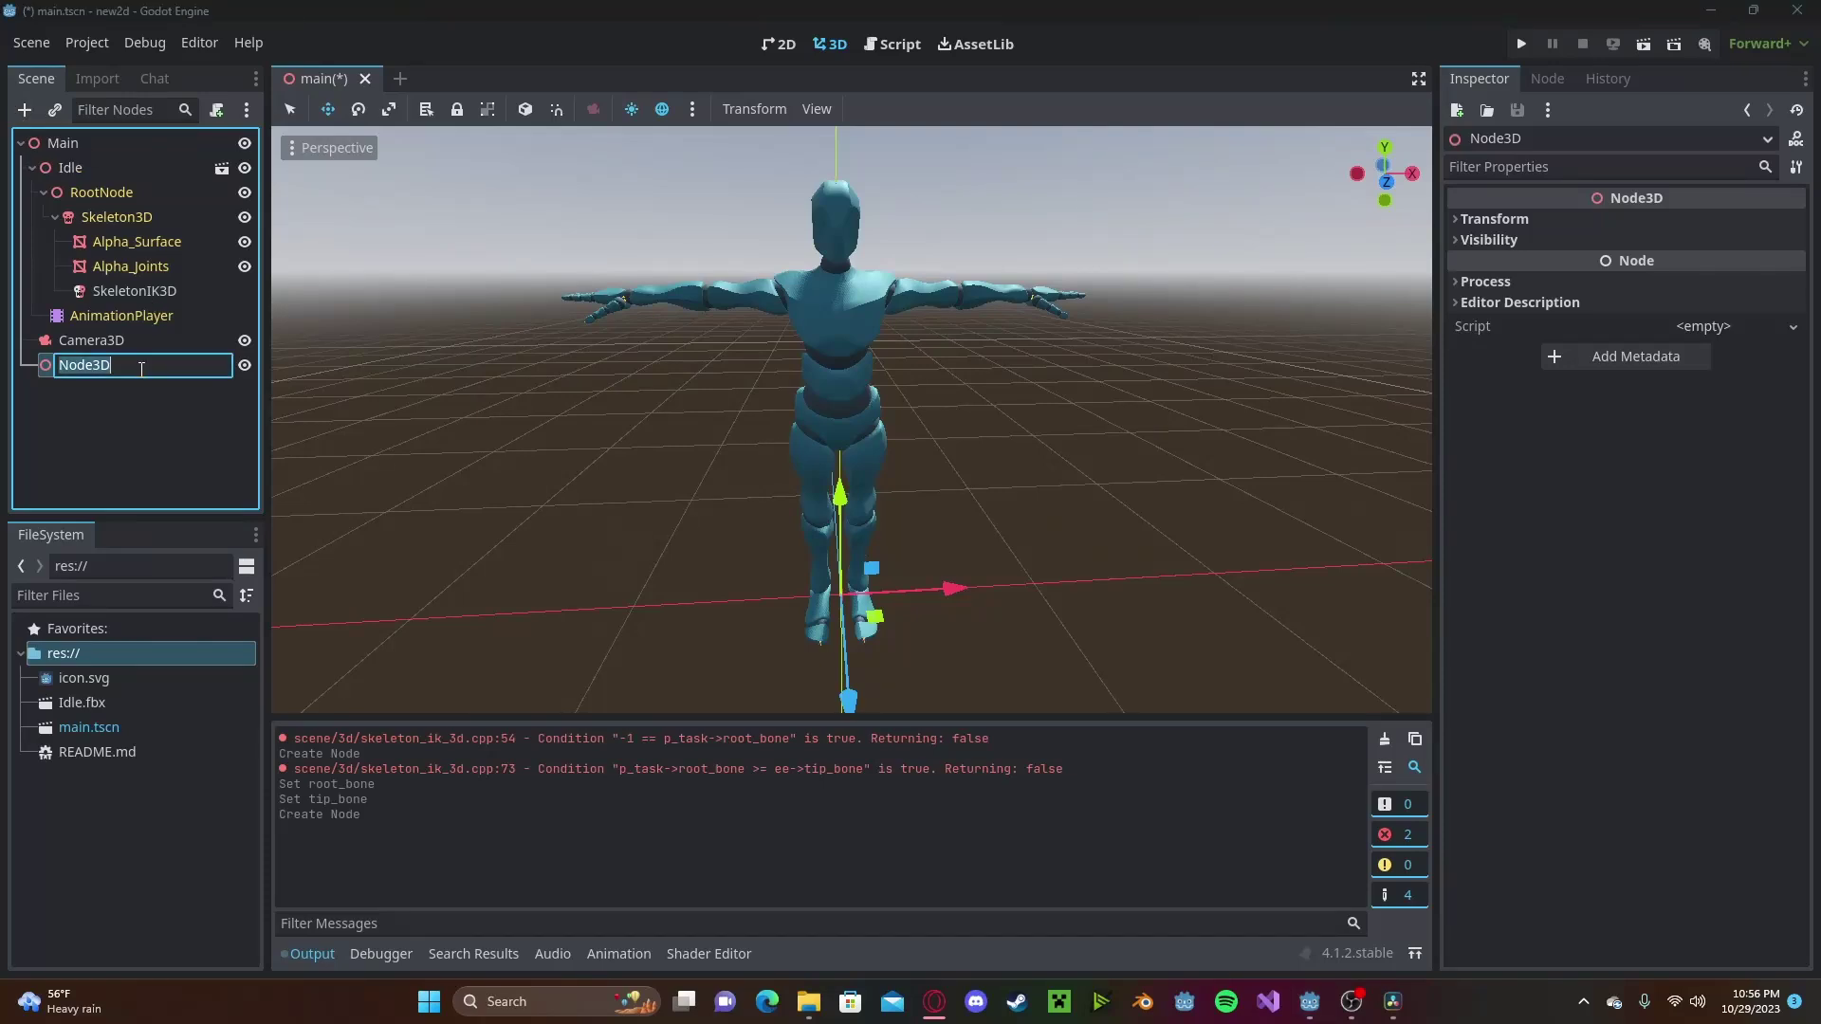
pyautogui.write('LeftArmT')
pyautogui.write('et')
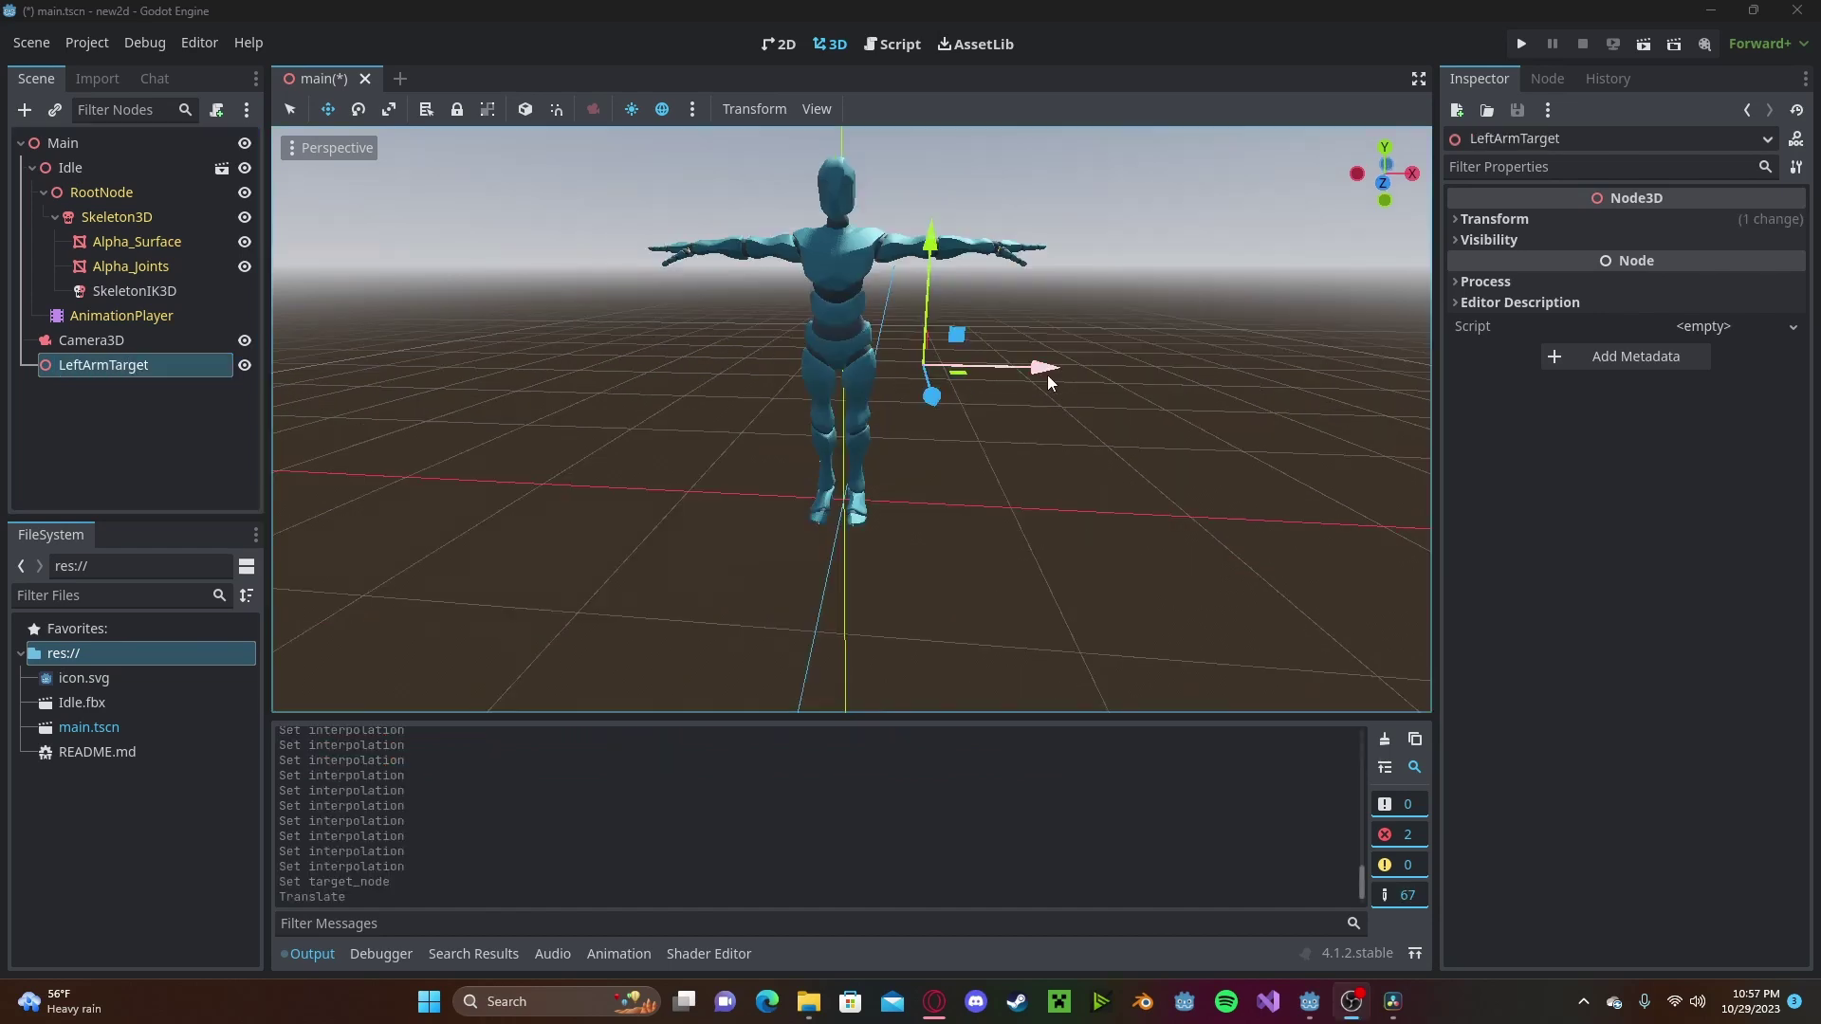
pyautogui.moveTo(1043, 367); pyautogui.dragTo(1101, 381)
pyautogui.moveTo(1101, 382); pyautogui.dragTo(721, 399, button='middle')
# Step: Assign LeftArmTarget as the SkeletonIK3D's Target Node
pyautogui.click(138, 291)
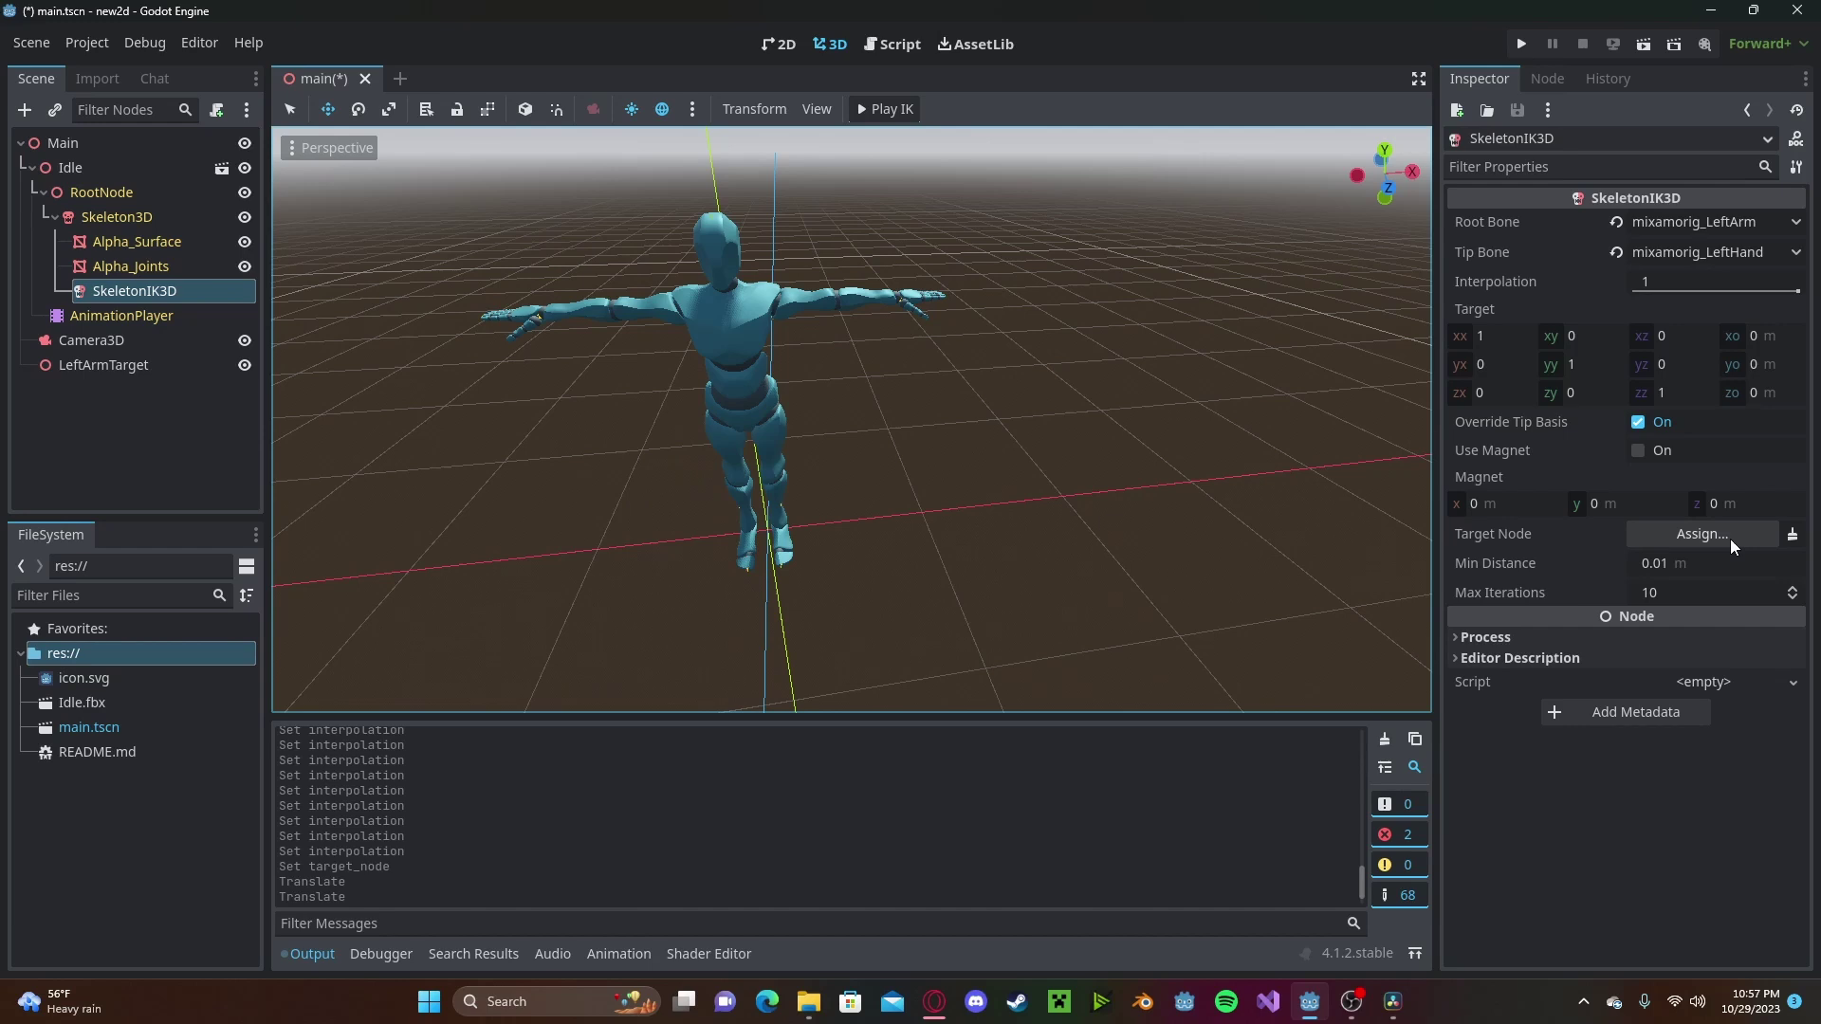
pyautogui.click(1730, 538)
pyautogui.doubleClick(872, 453)
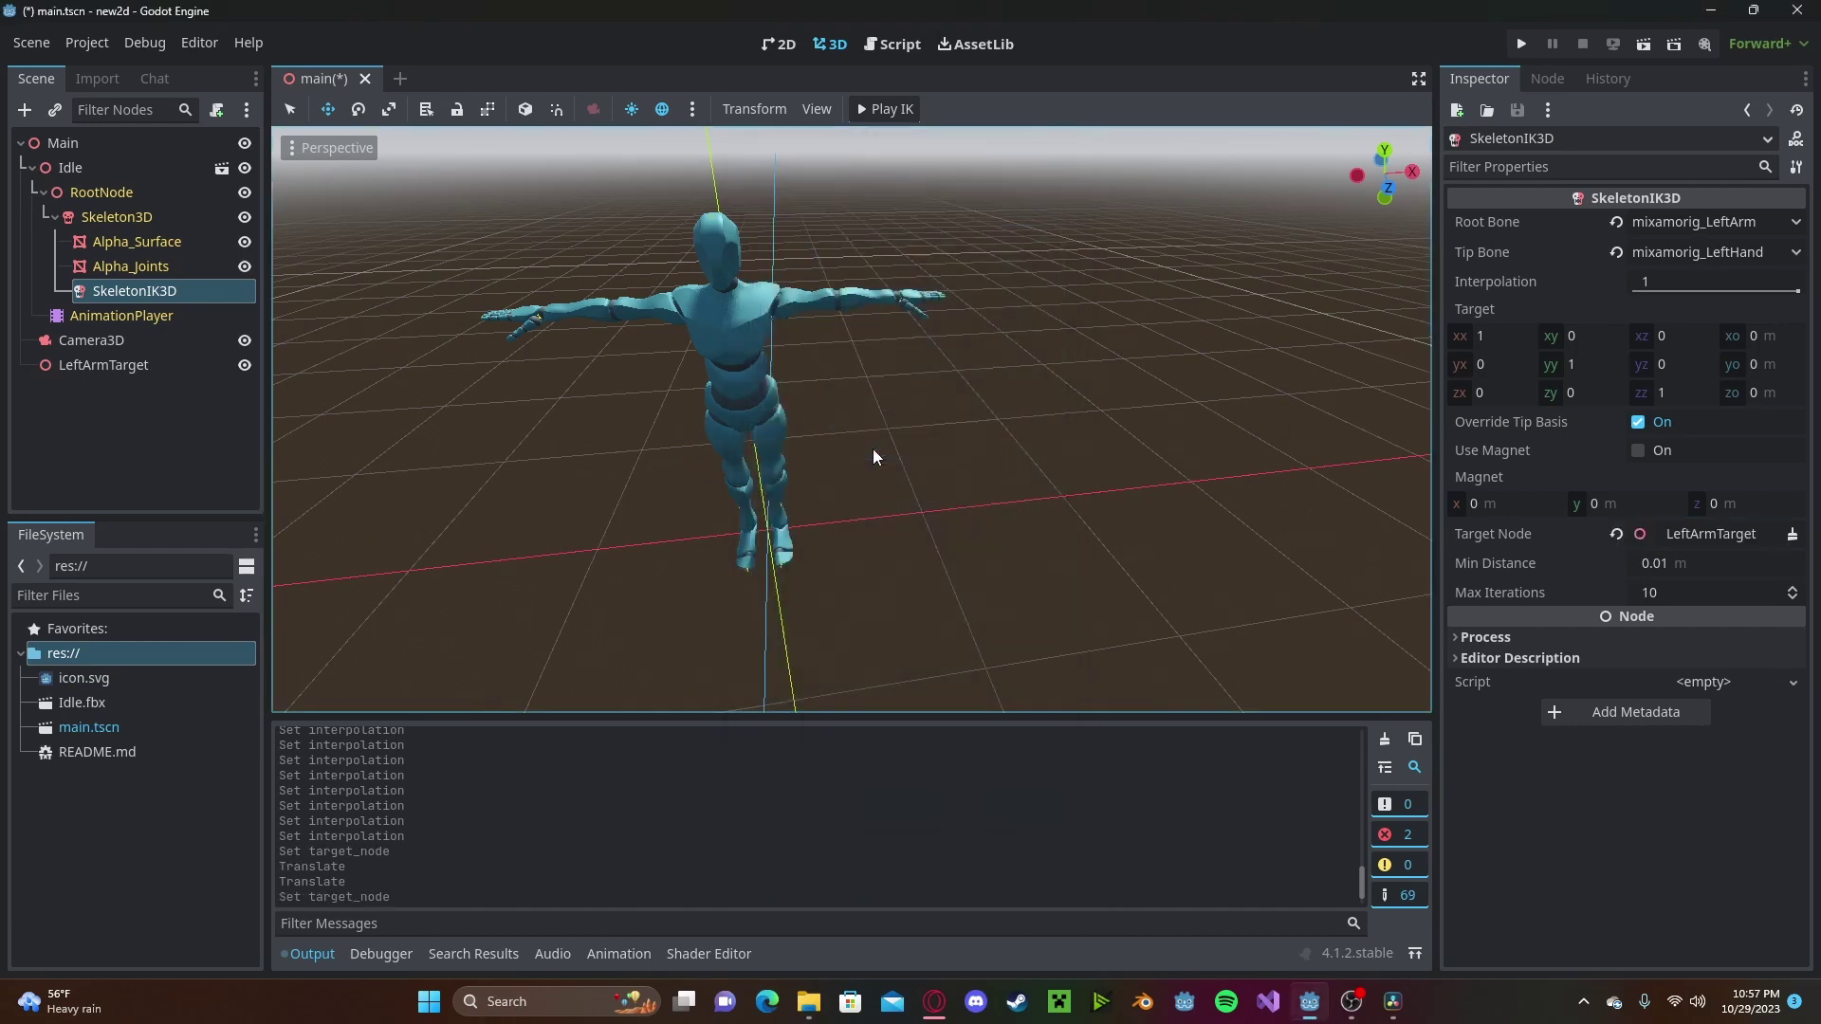
# Step: Raise LeftArmTarget along Y above the character's left hand
pyautogui.click(112, 367)
pyautogui.moveTo(664, 417); pyautogui.dragTo(1058, 406, button='middle')
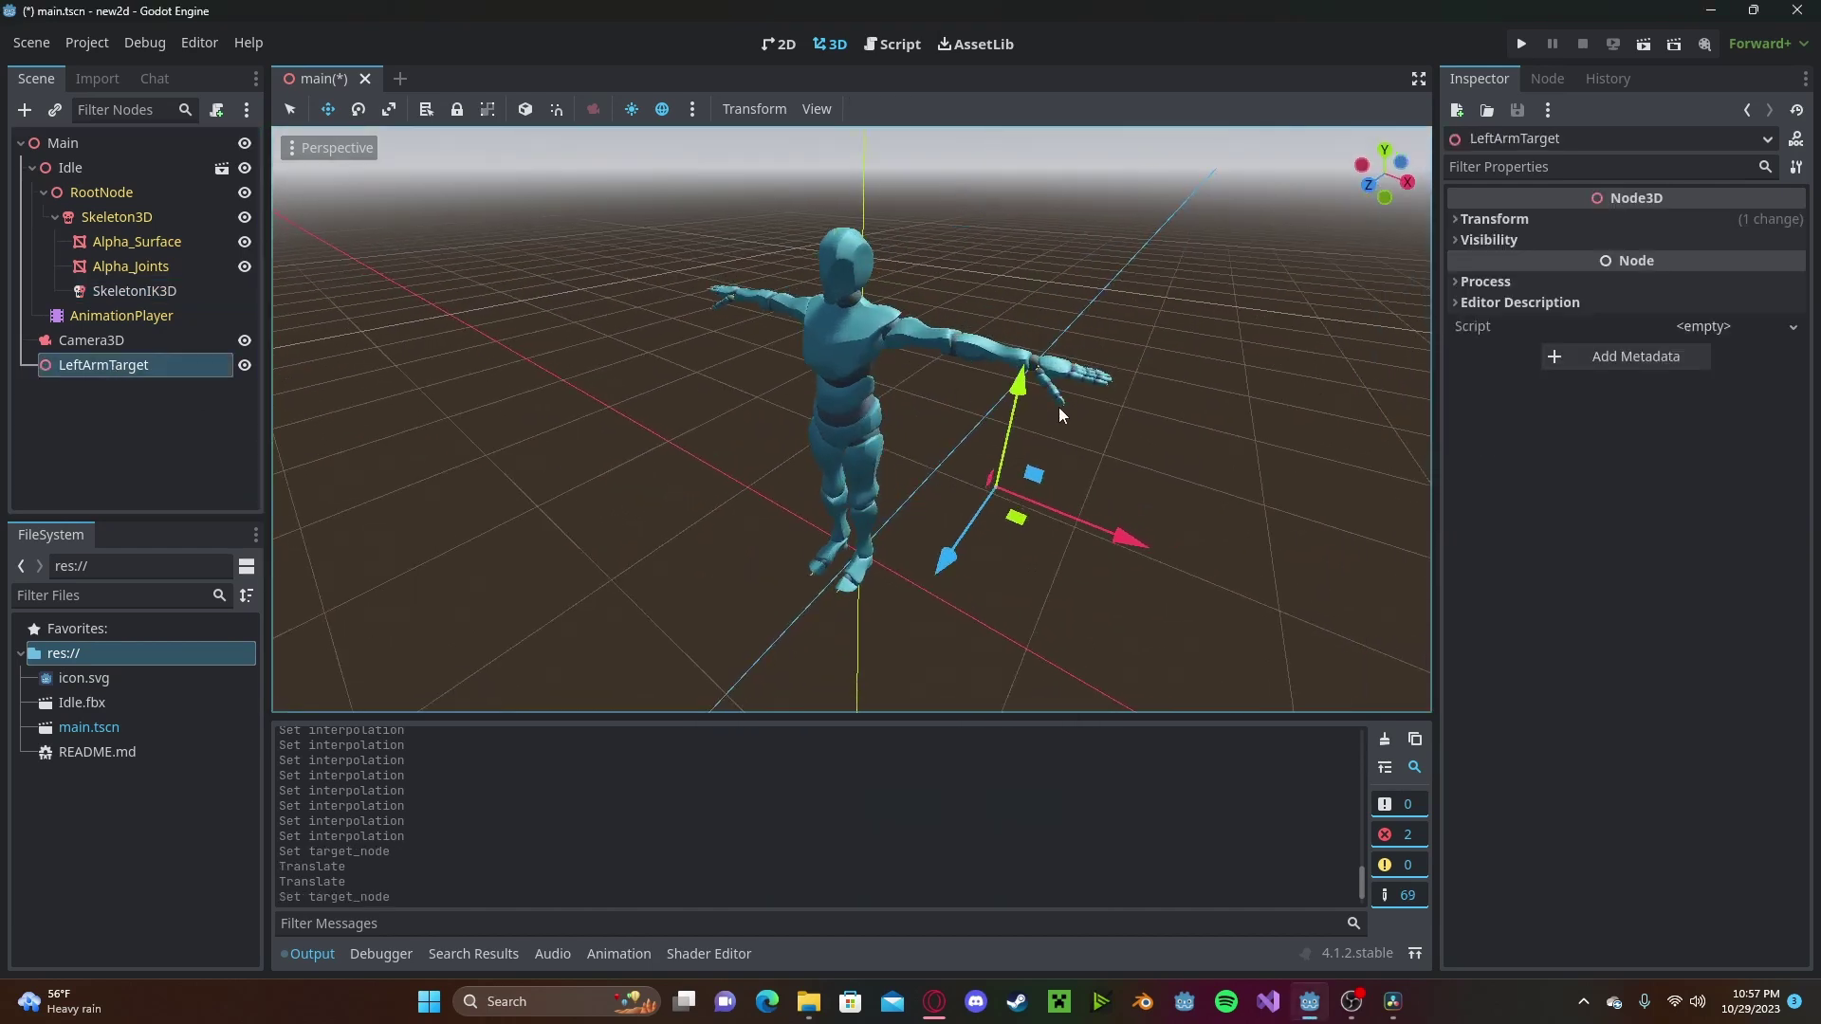
pyautogui.moveTo(1058, 407); pyautogui.dragTo(1068, 140)
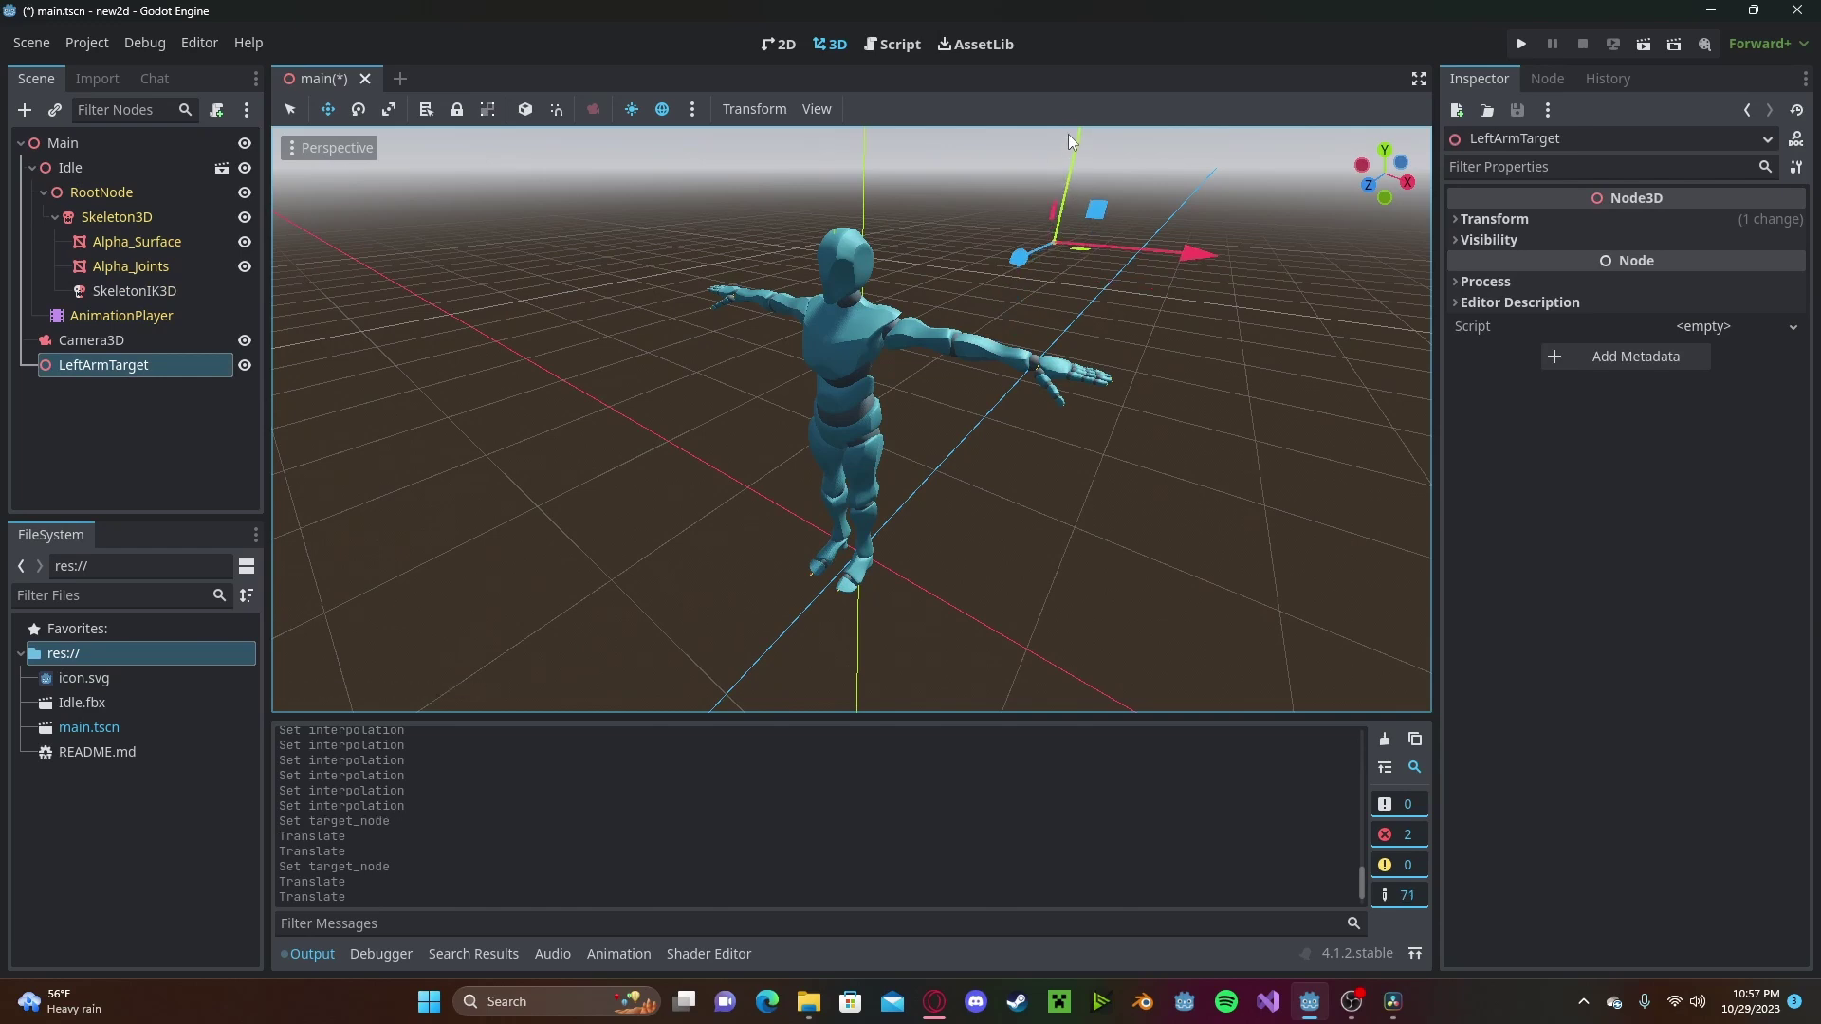
# Step: Start the Play IK preview on SkeletonIK3D so the left arm follows the target
pyautogui.click(125, 292)
pyautogui.moveTo(758, 305); pyautogui.dragTo(776, 283, button='middle')
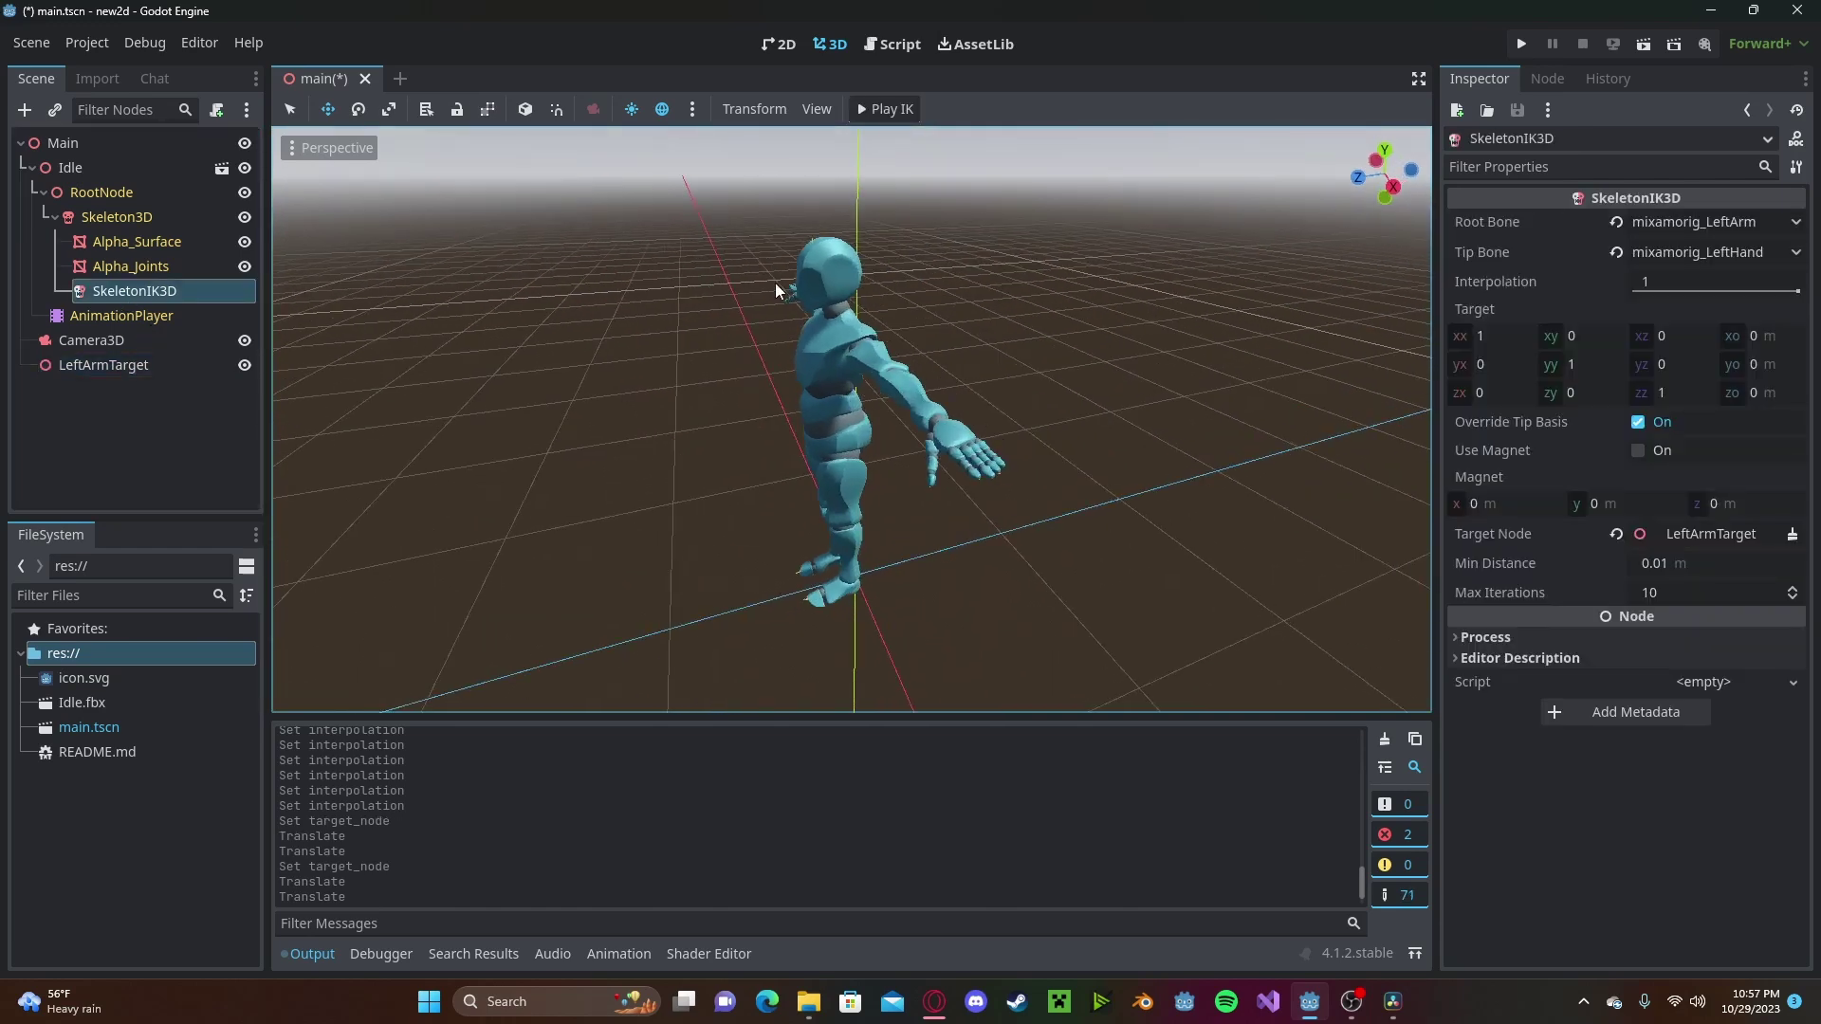
pyautogui.click(891, 109)
pyautogui.moveTo(853, 380); pyautogui.dragTo(913, 282, button='middle')
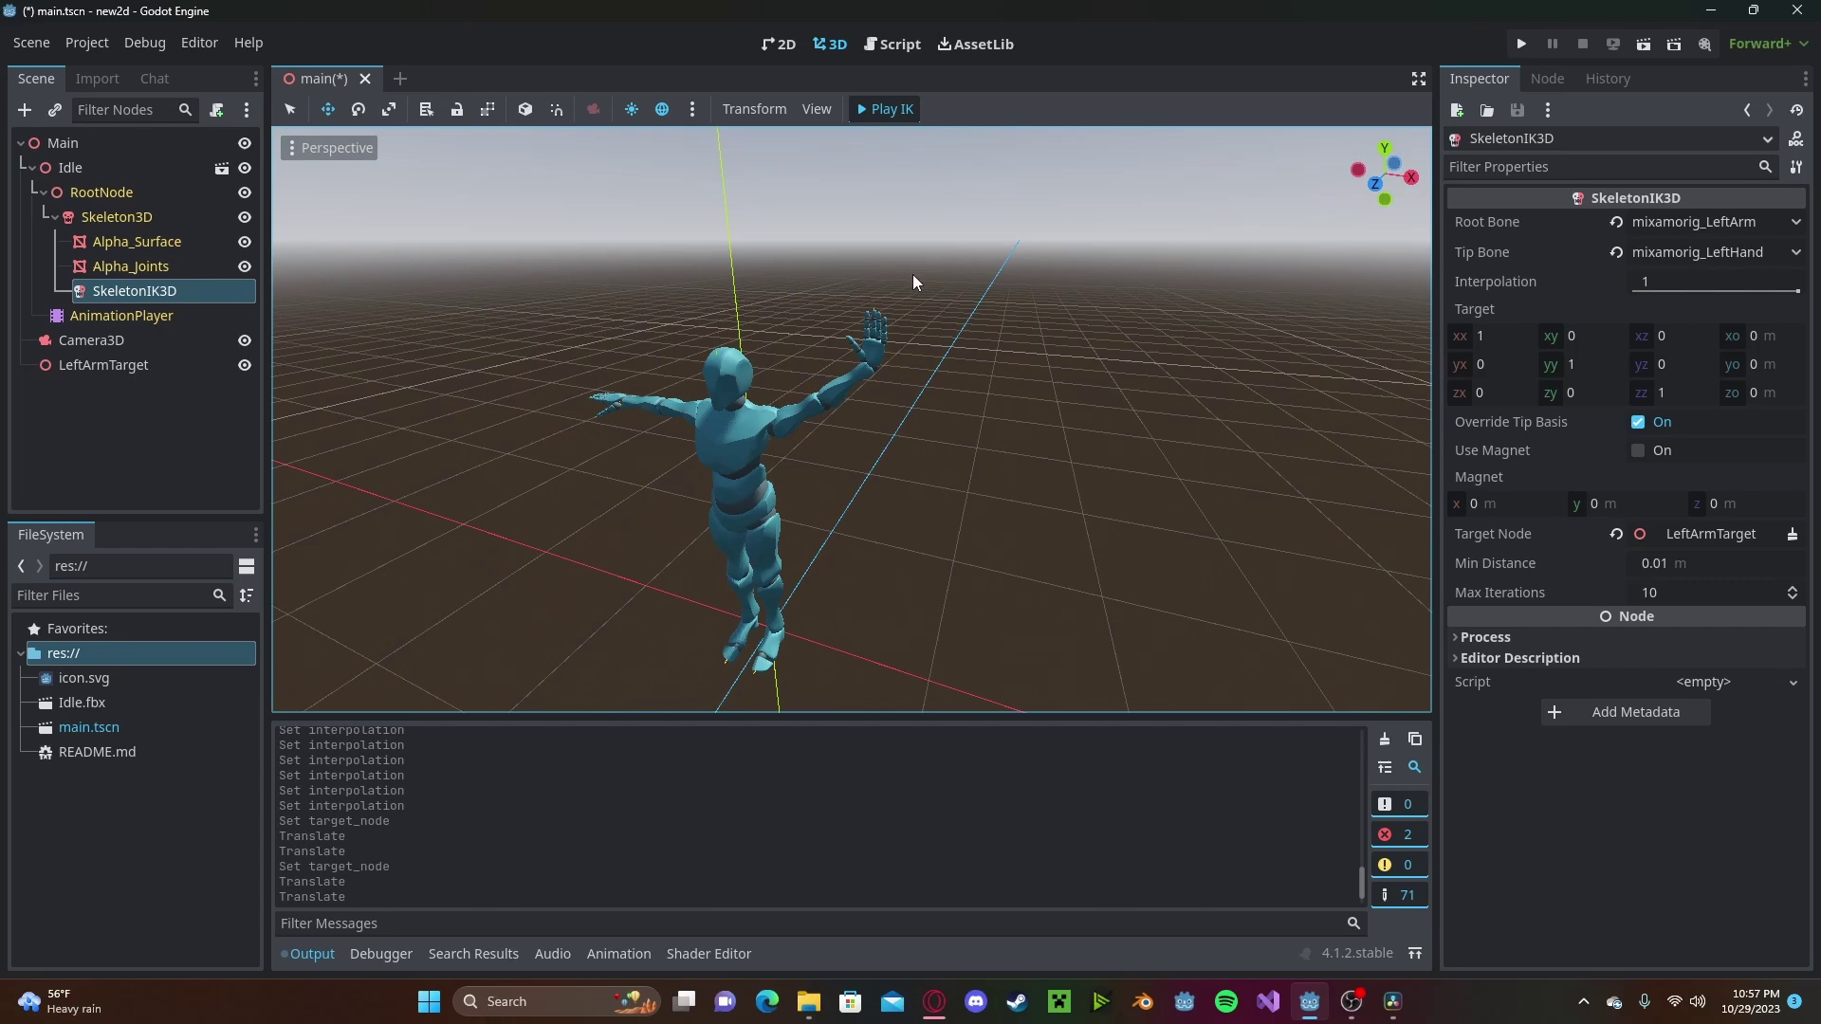
# Step: Turn the IK preview back on and test the Interpolation slider between 0 and 1
pyautogui.click(101, 366)
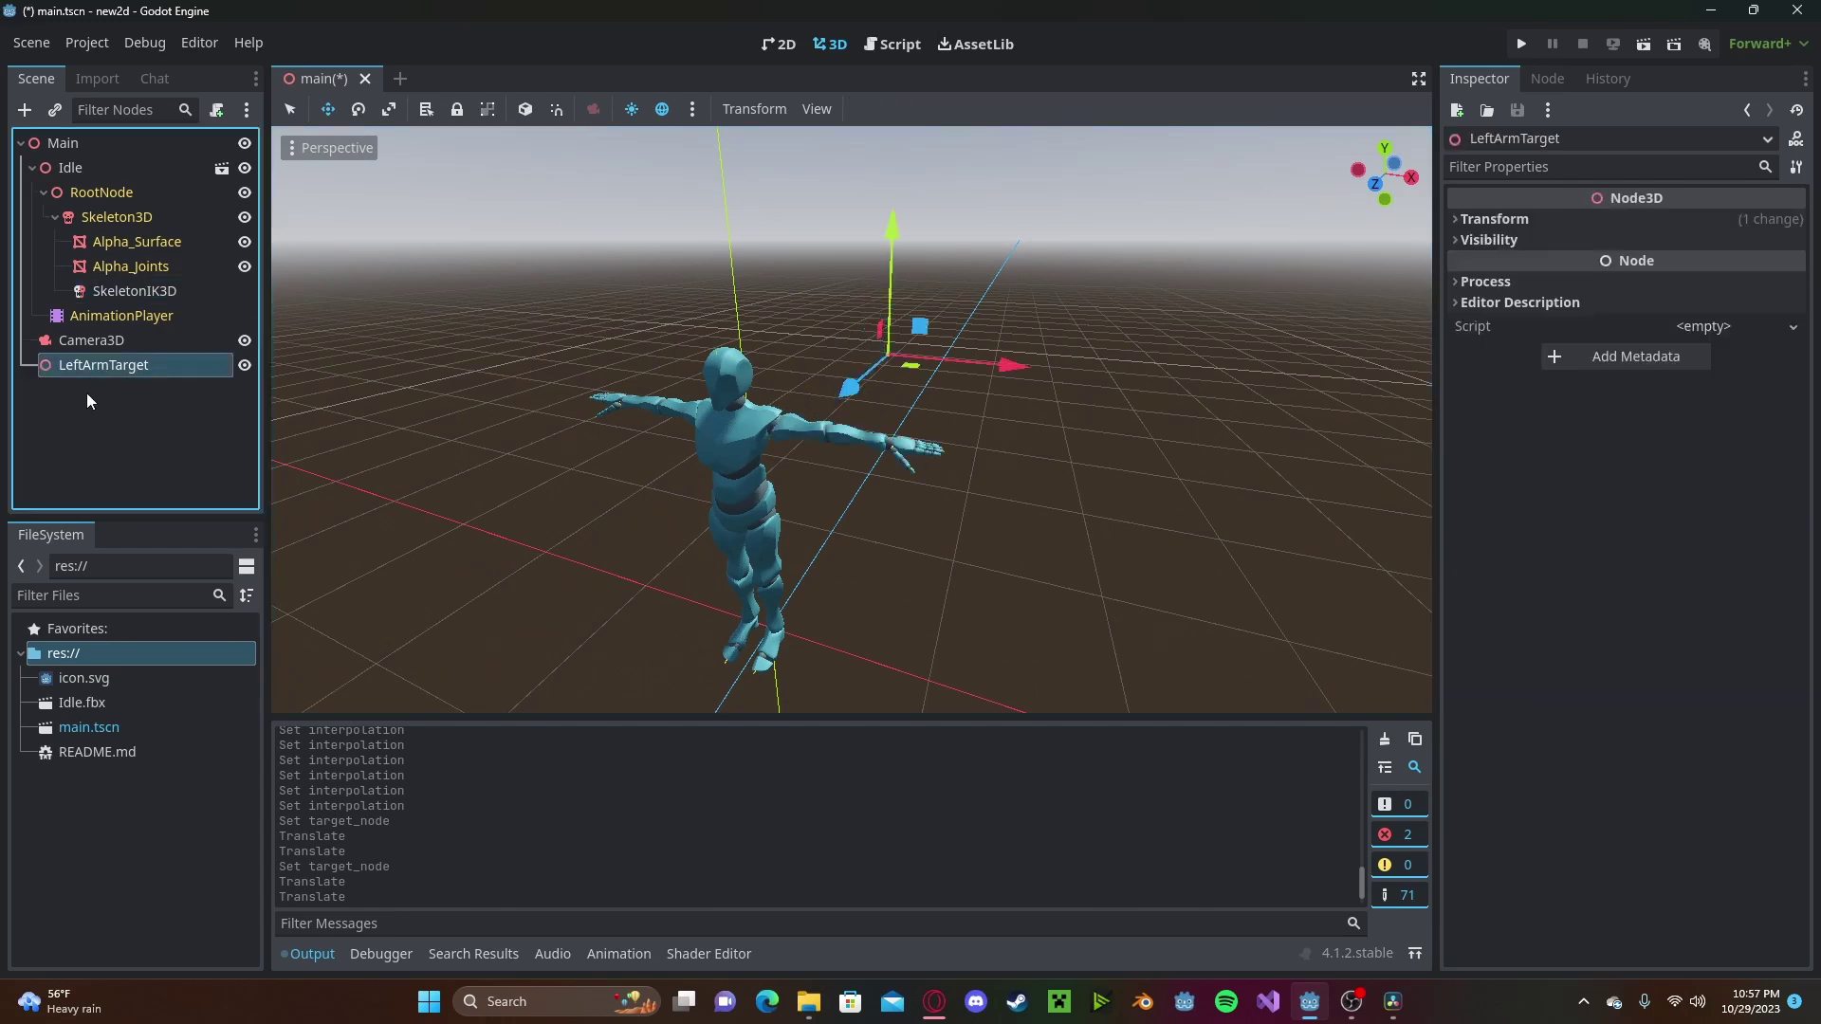
pyautogui.click(111, 294)
pyautogui.click(882, 109)
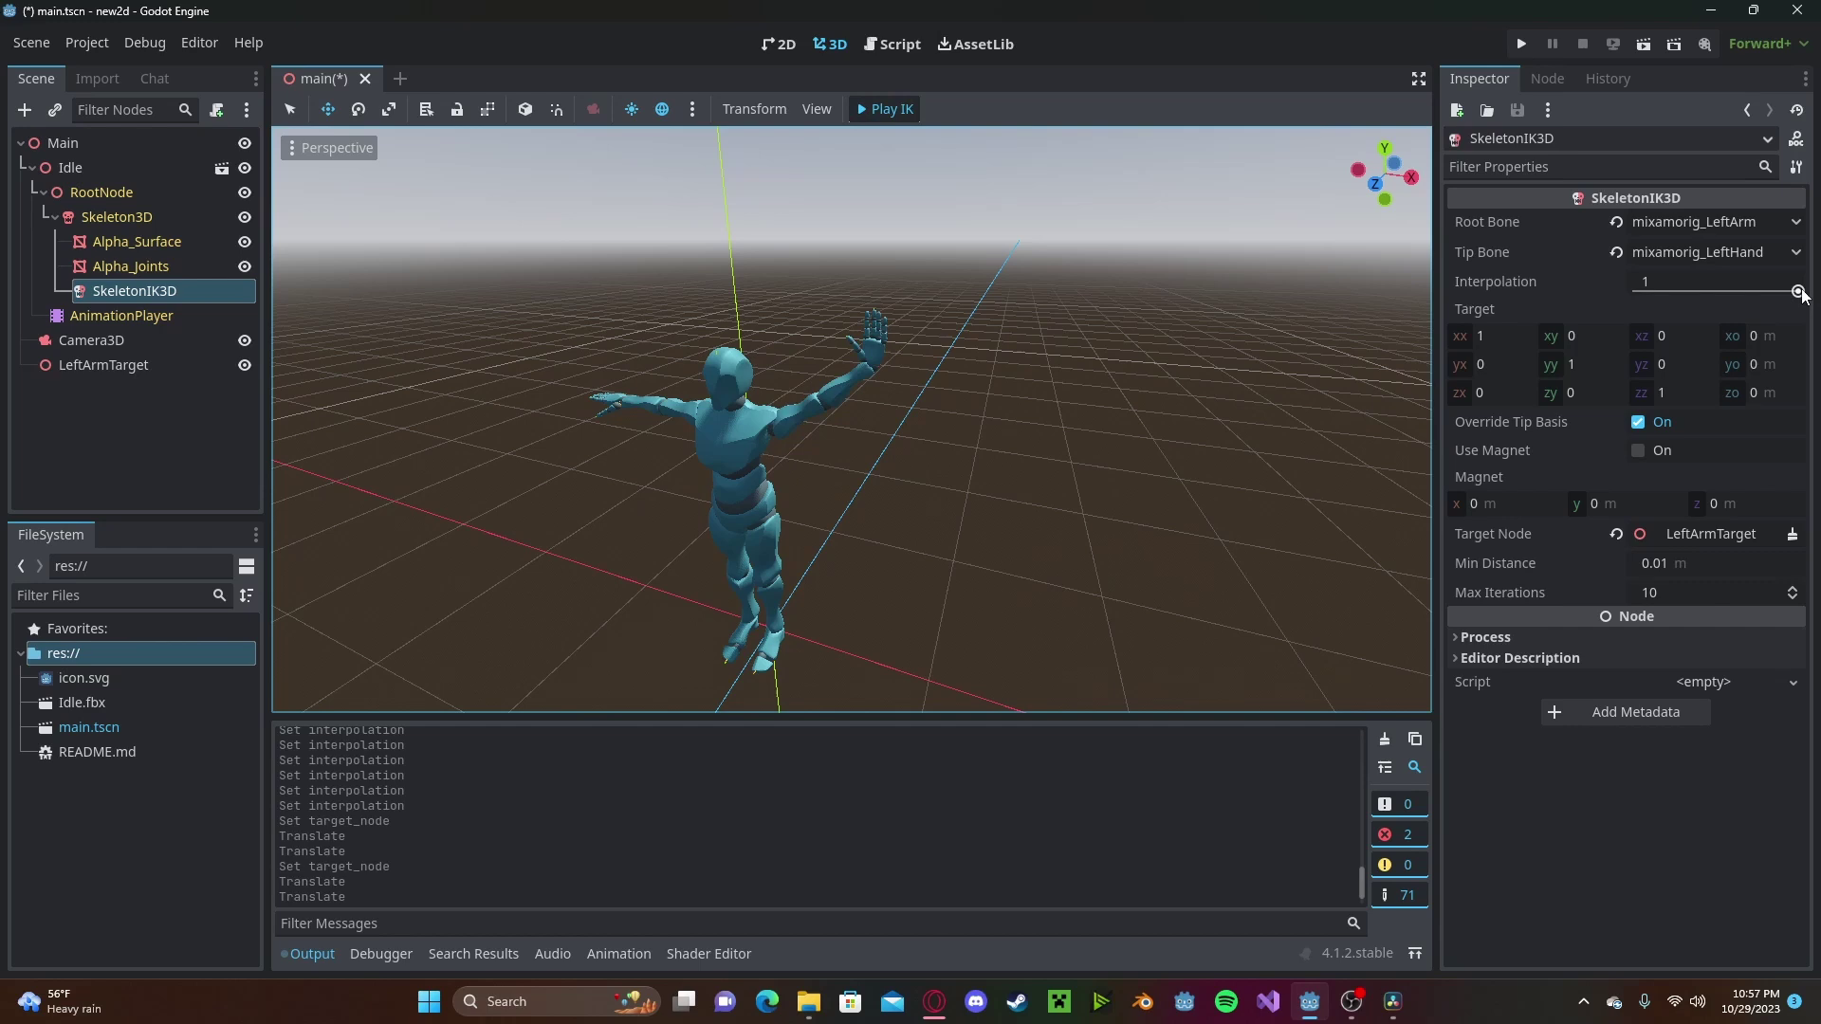
pyautogui.moveTo(1799, 294)
pyautogui.mouseDown()
pyautogui.moveTo(1626, 304)
pyautogui.moveTo(1766, 311)
pyautogui.moveTo(1793, 305)
pyautogui.moveTo(1620, 303)
pyautogui.moveTo(1800, 296)
pyautogui.mouseUp()
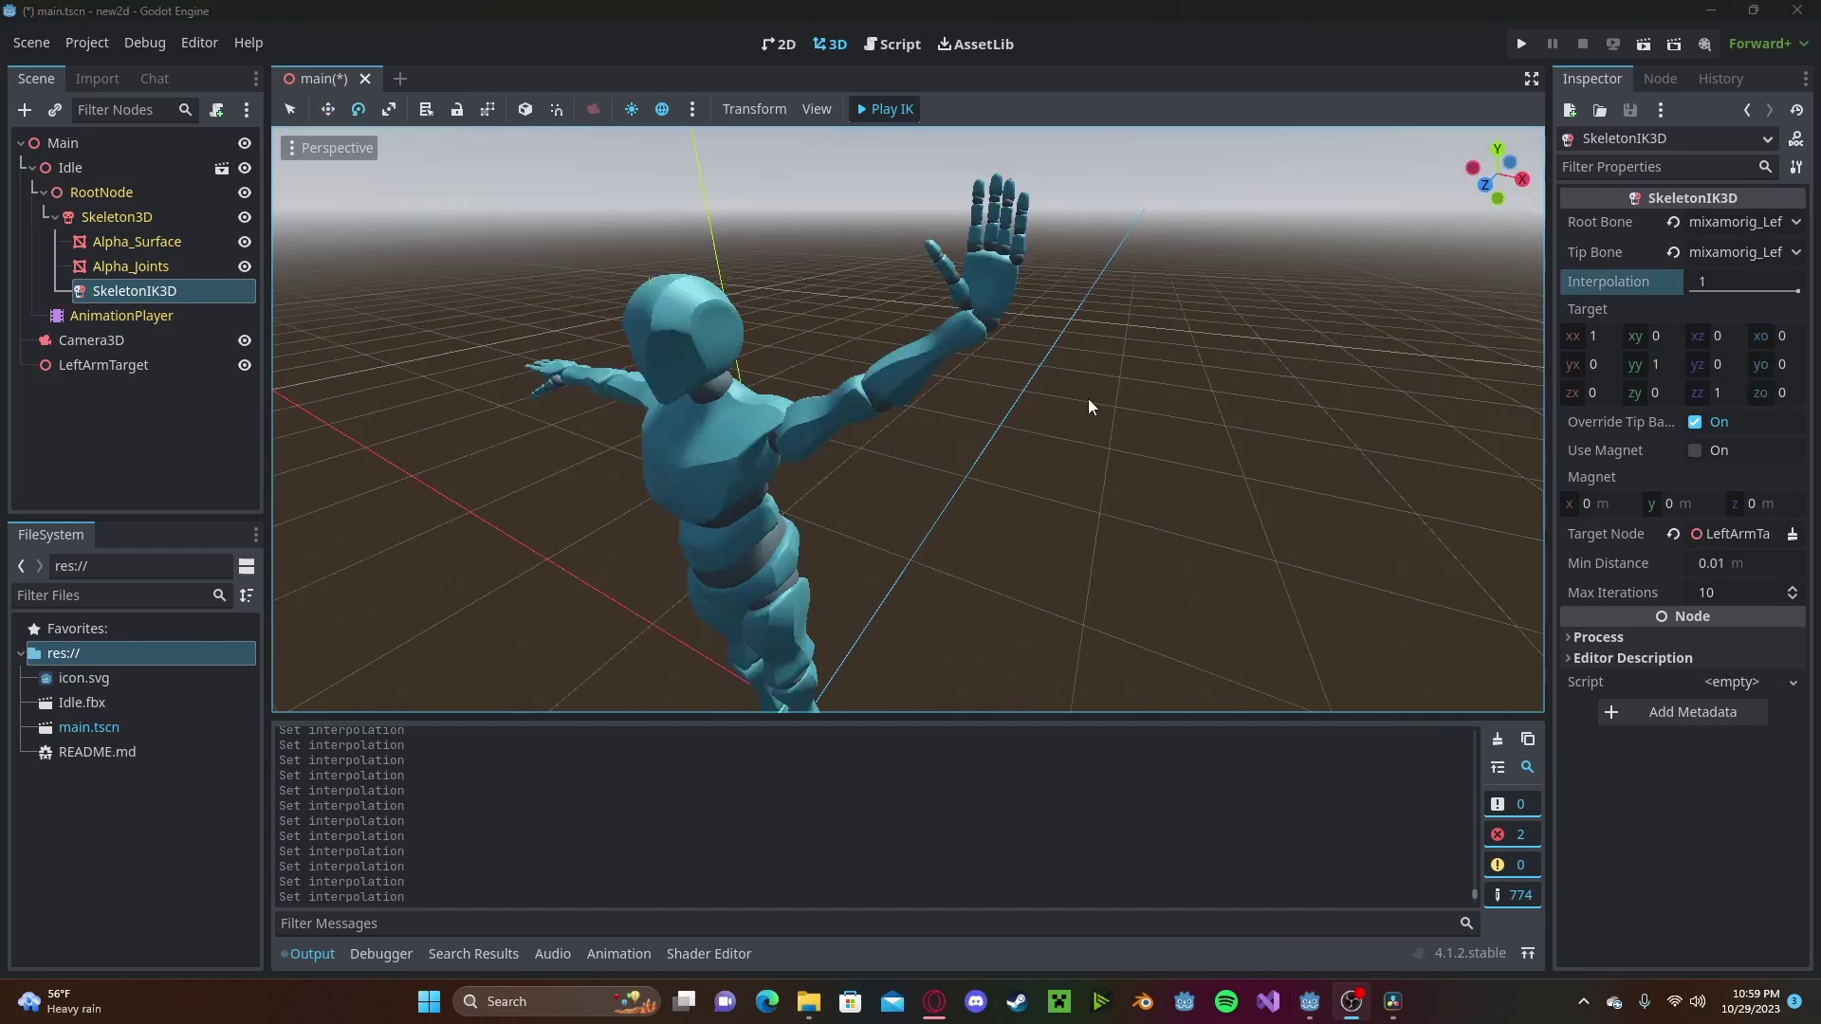
pyautogui.moveTo(1090, 402); pyautogui.dragTo(787, 417, button='middle')
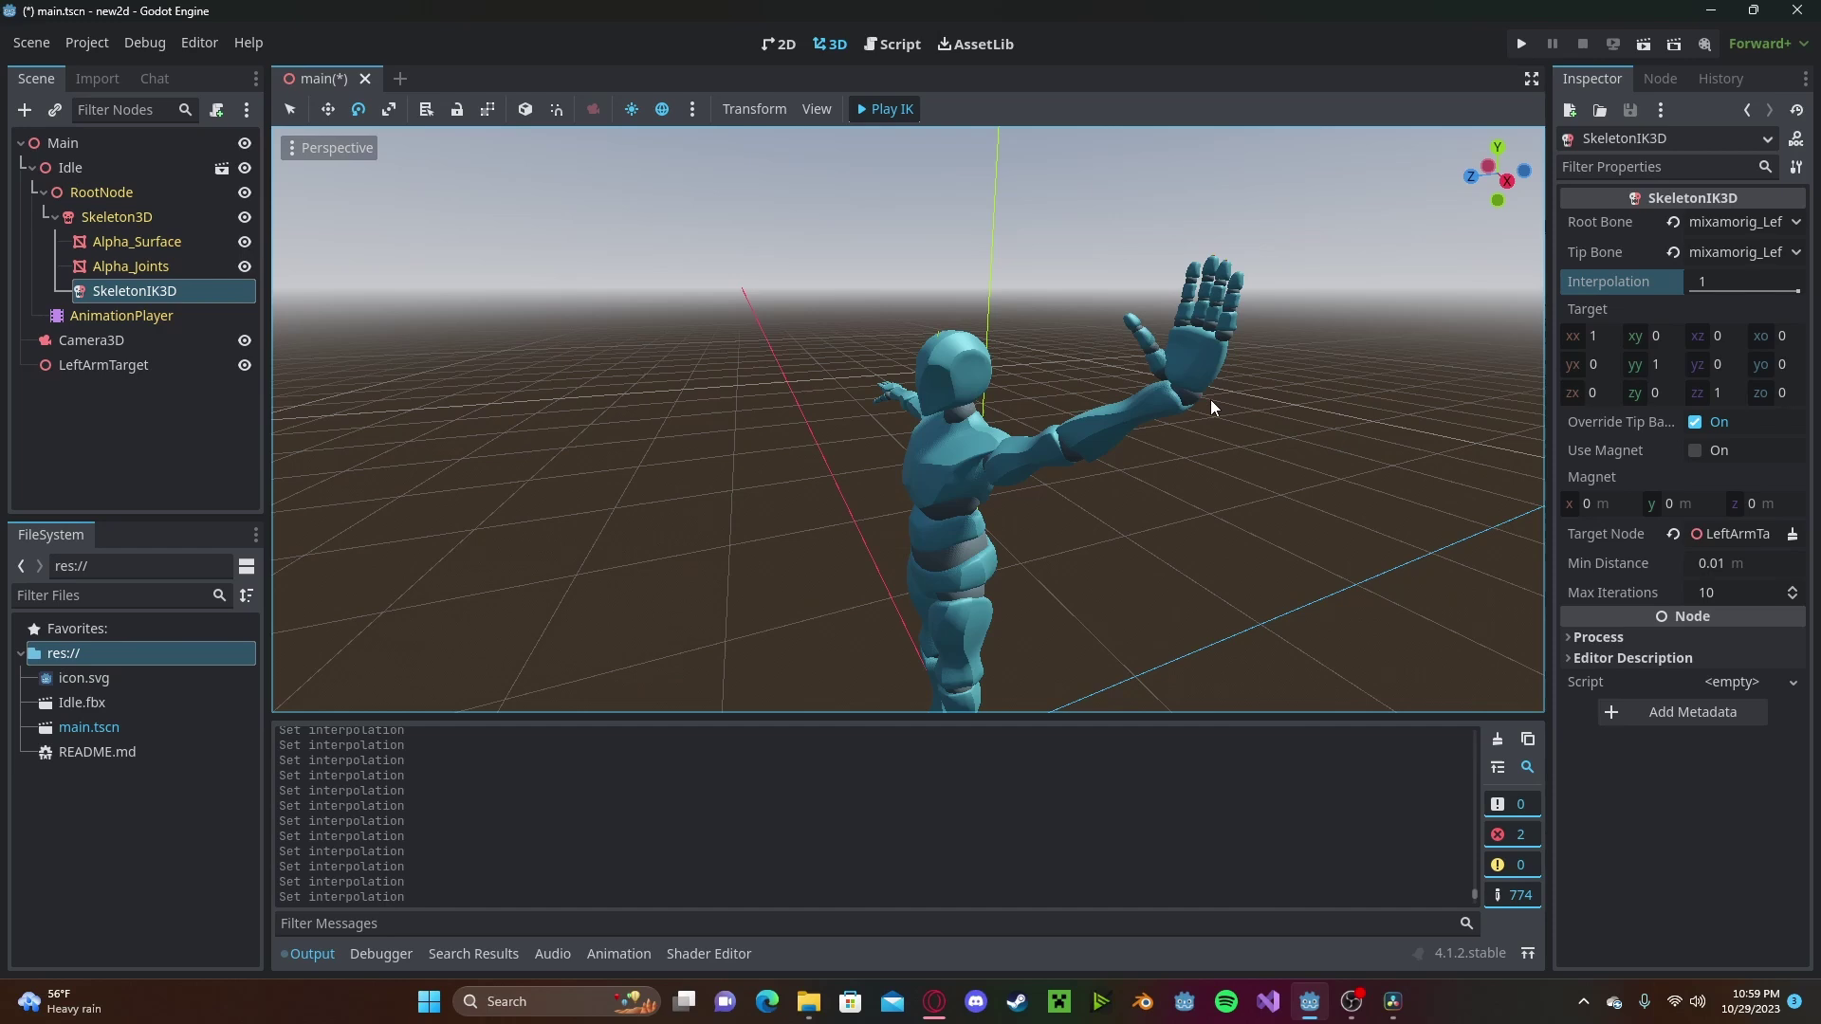
# Step: Rotate LeftArmTarget 90° around Y
pyautogui.click(110, 362)
pyautogui.click(1700, 313)
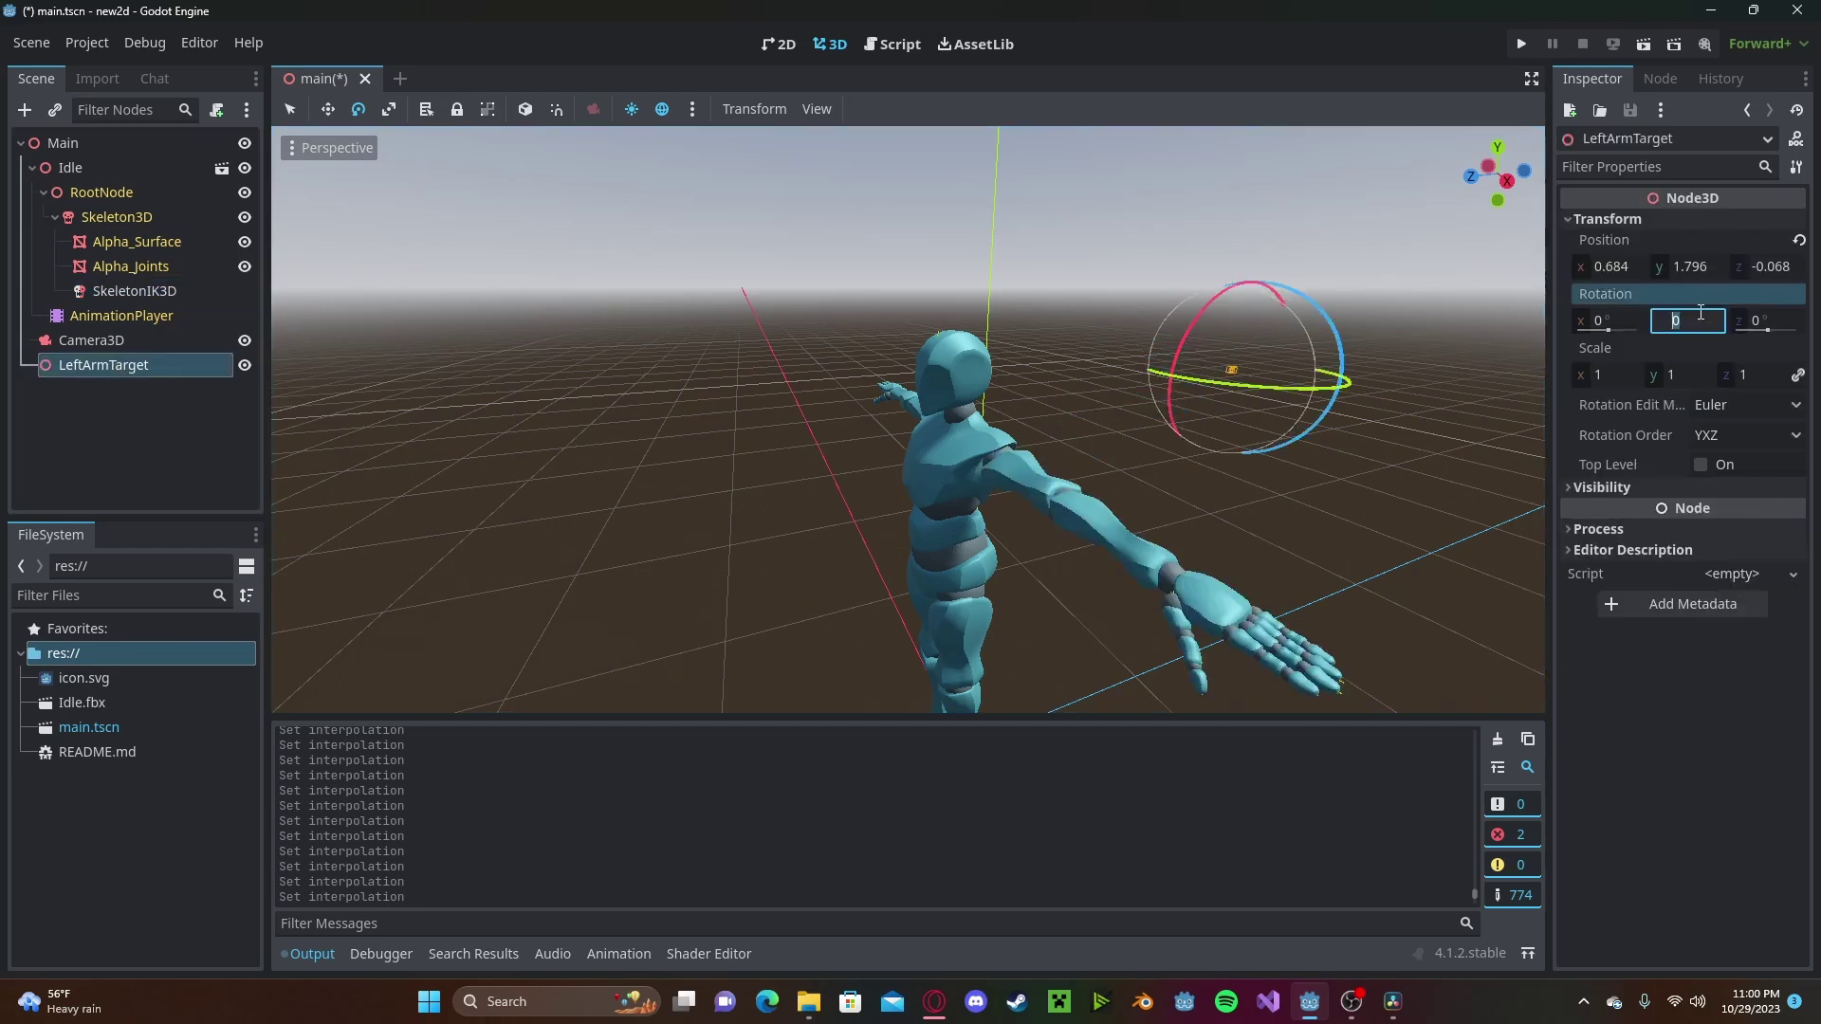
pyautogui.write('90')
pyautogui.press('Return')
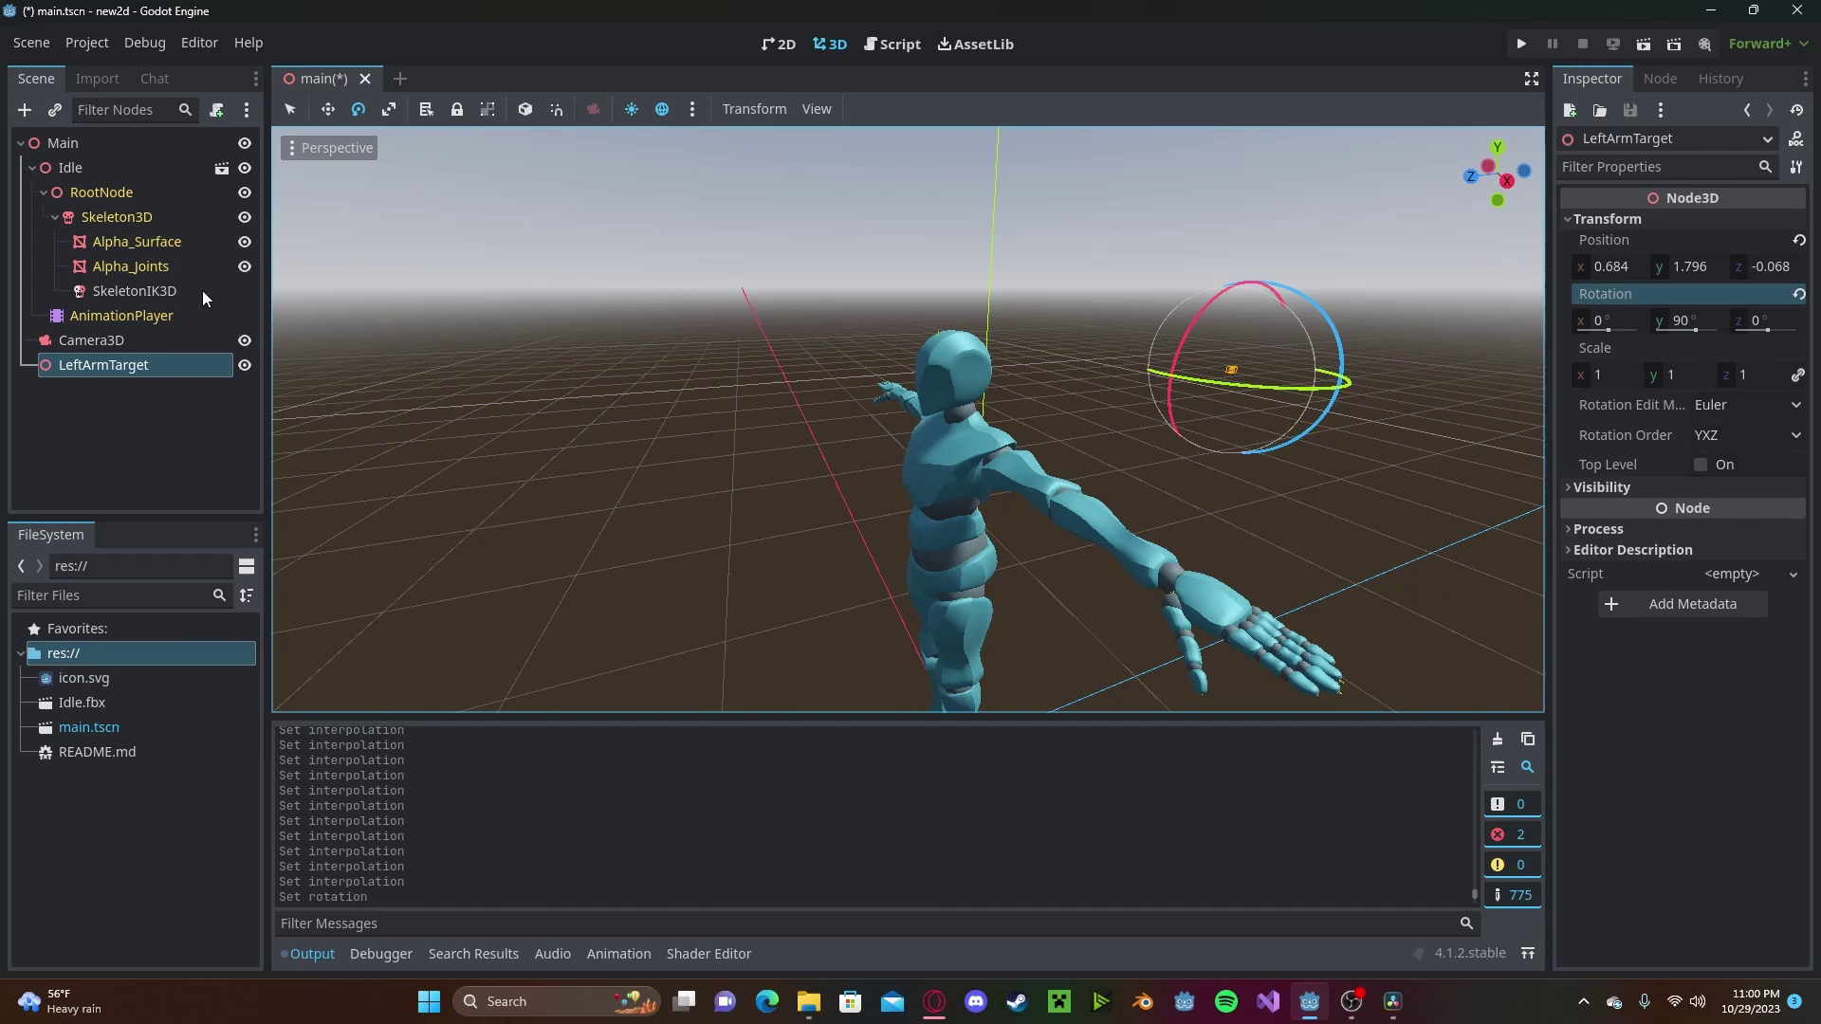
# Step: Re-enable the IK preview on SkeletonIK3D and test blending the IK effect
pyautogui.click(118, 291)
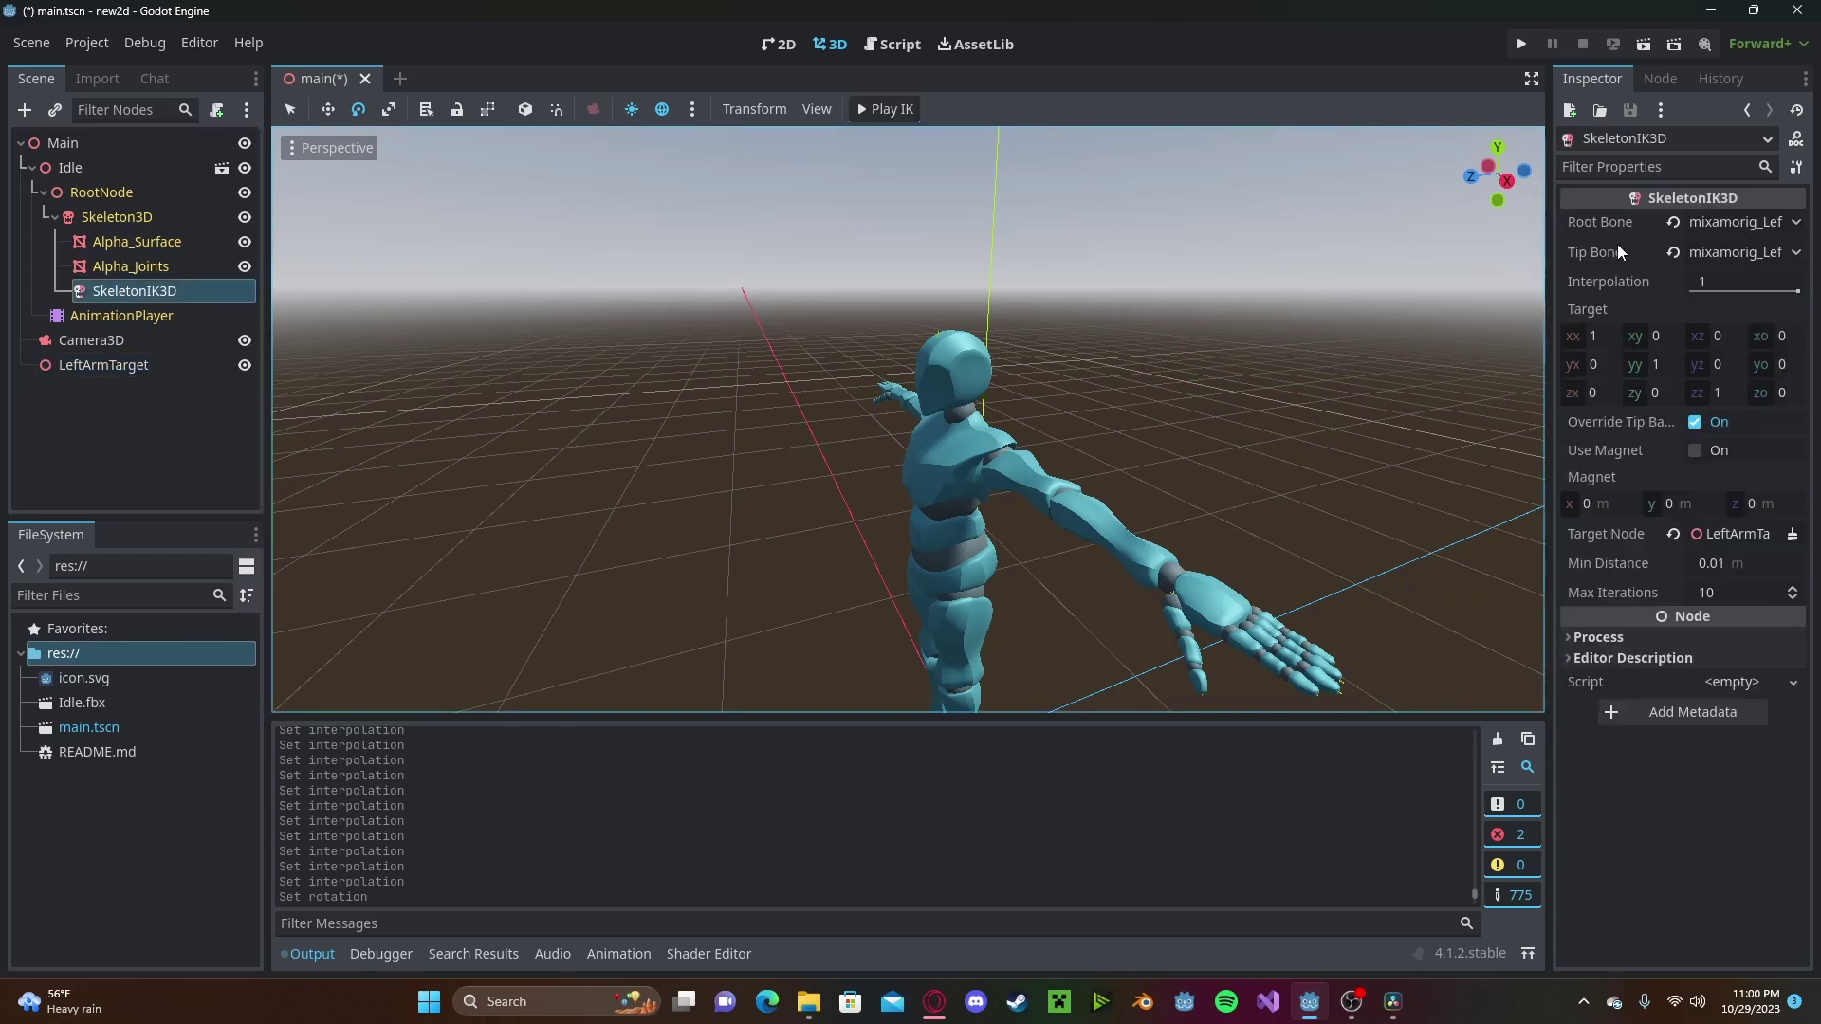
pyautogui.click(894, 110)
pyautogui.moveTo(1081, 259); pyautogui.dragTo(1252, 275, button='middle')
pyautogui.moveTo(1778, 294)
pyautogui.mouseDown()
pyautogui.moveTo(1735, 292)
pyautogui.moveTo(1797, 292)
pyautogui.mouseUp()
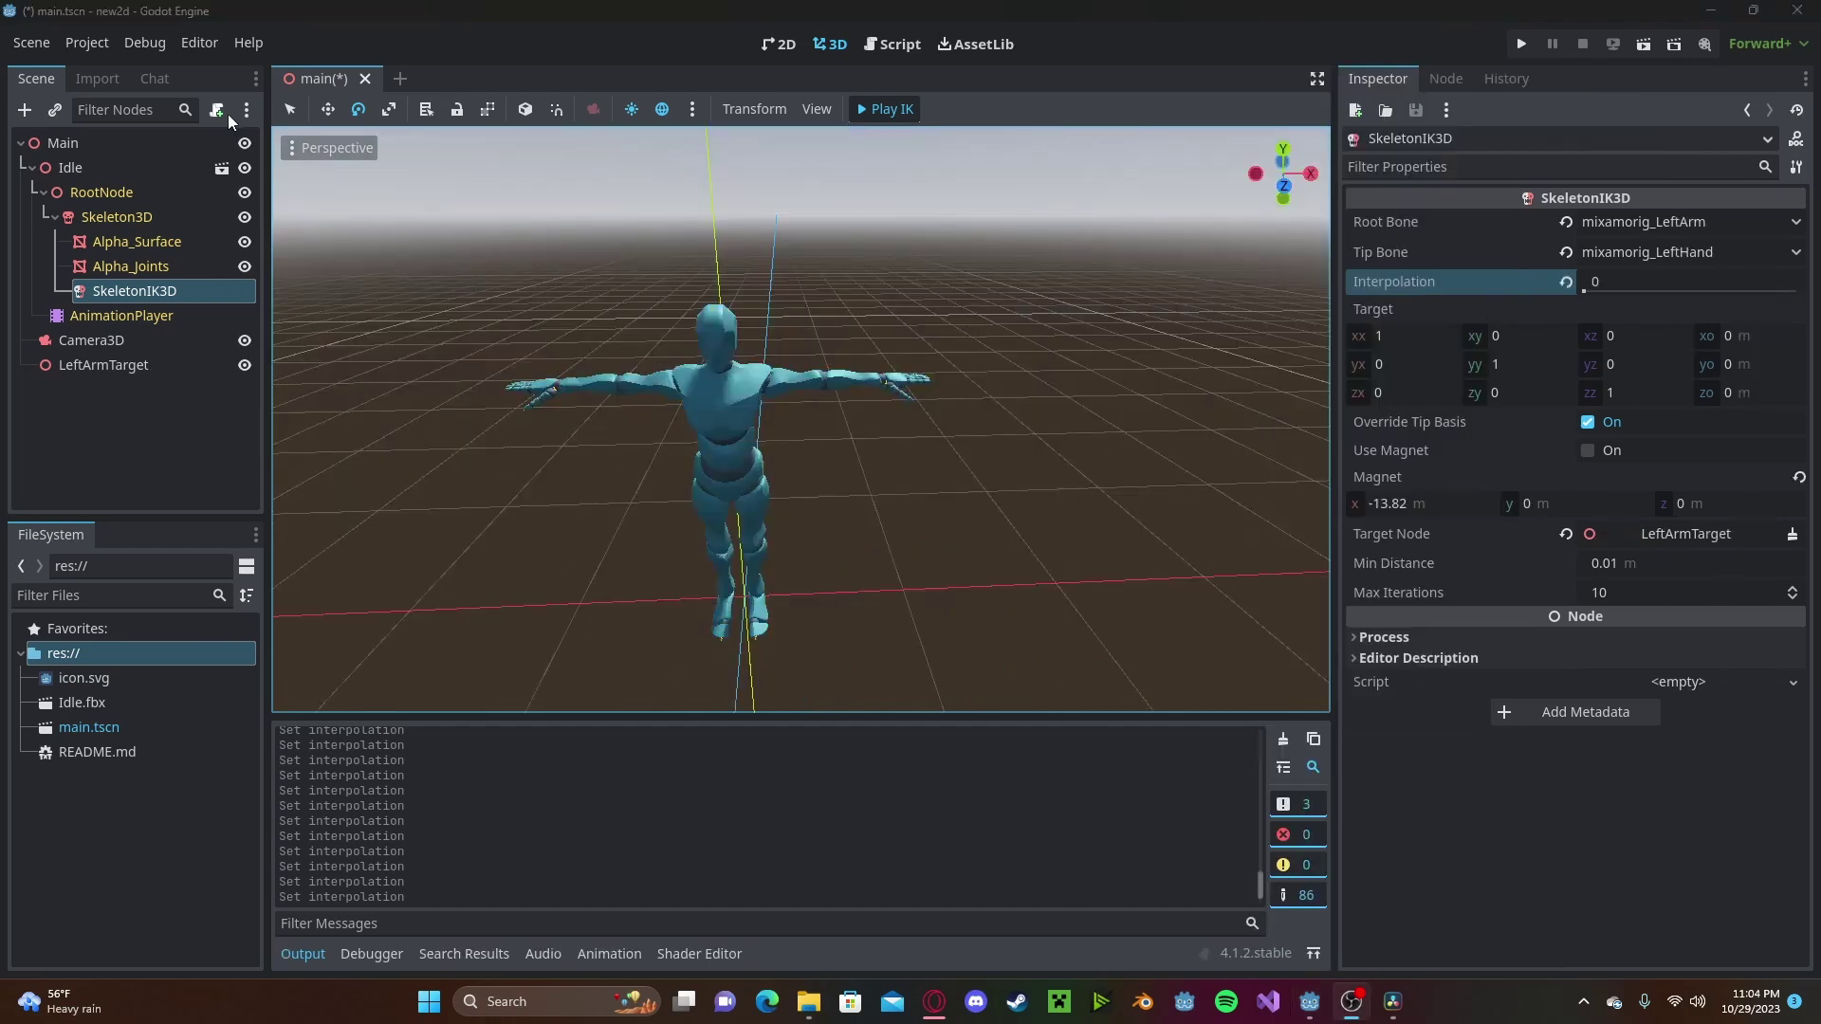
# Step: Attach a new SkeletonIK3D.gd script and select the placeholder pass line in _ready
pyautogui.click(217, 110)
pyautogui.click(839, 759)
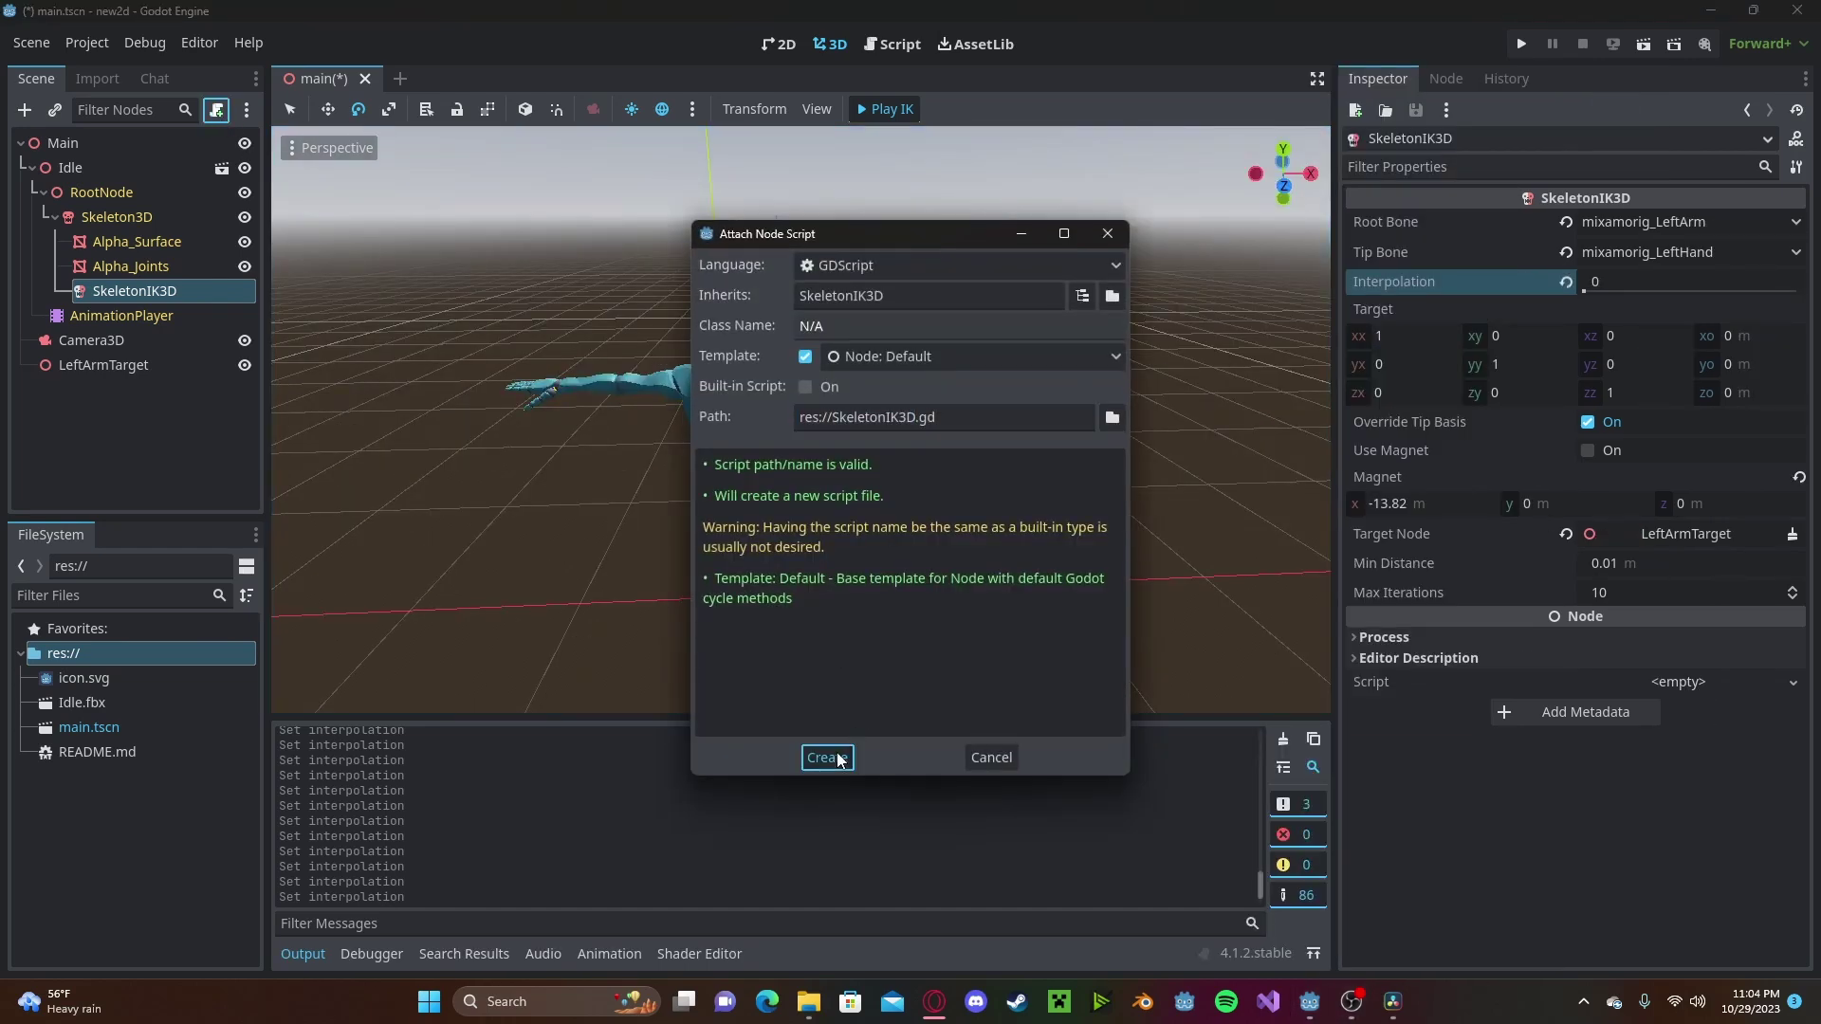
pyautogui.moveTo(568, 268); pyautogui.dragTo(941, 255)
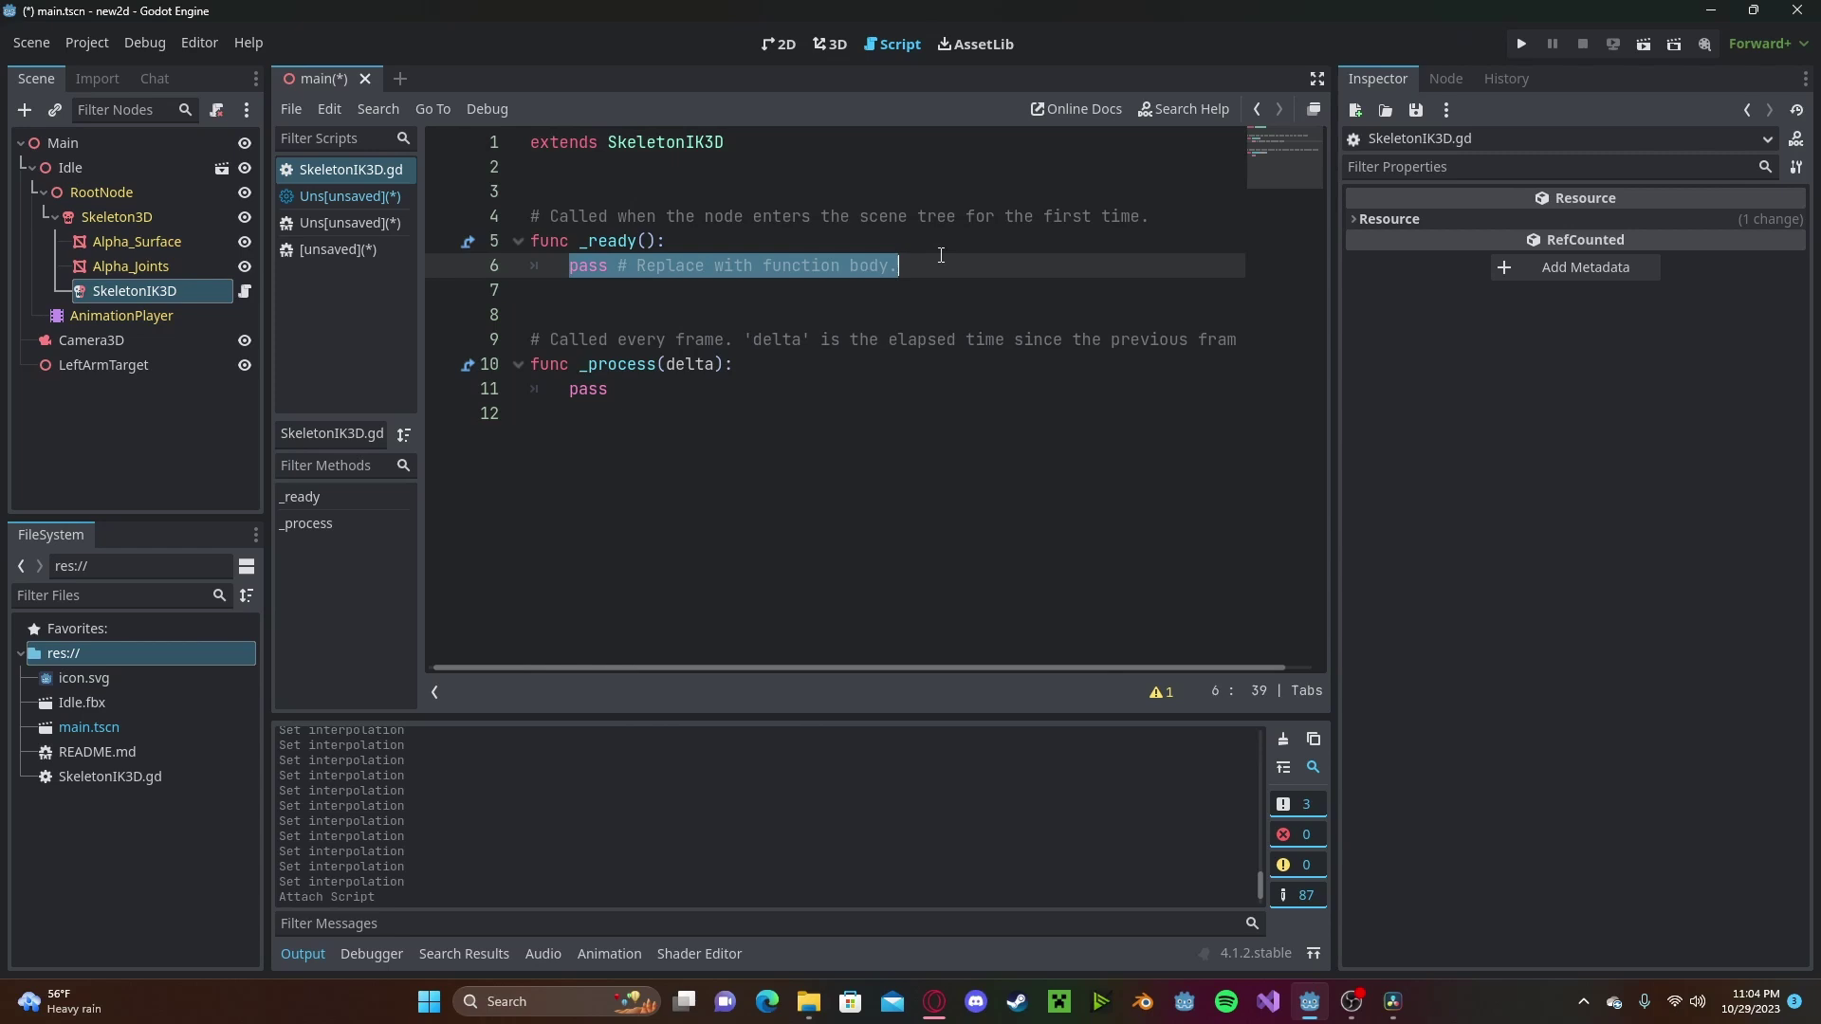
# Step: Replace pass with start in _ready and add an AnimationPlayer under SkeletonIK3D
pyautogui.write('start(')
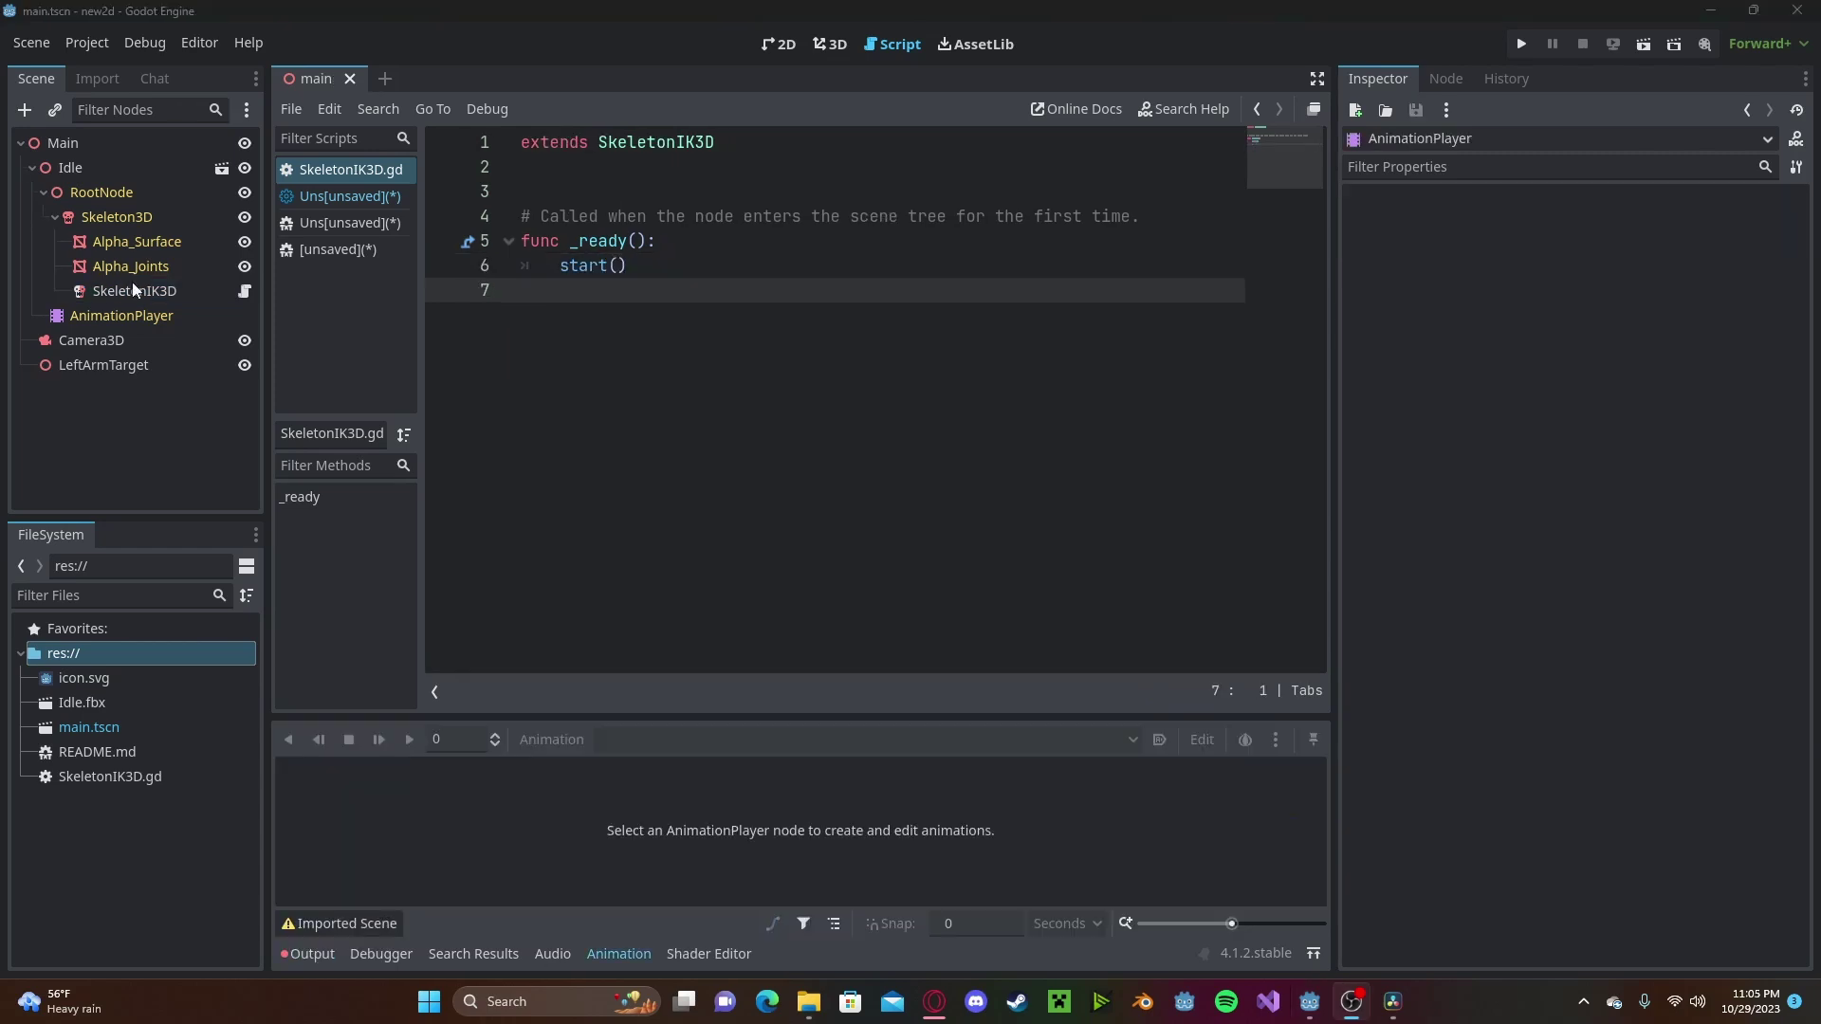
pyautogui.click(132, 290)
pyautogui.click(24, 110)
pyautogui.write('anim')
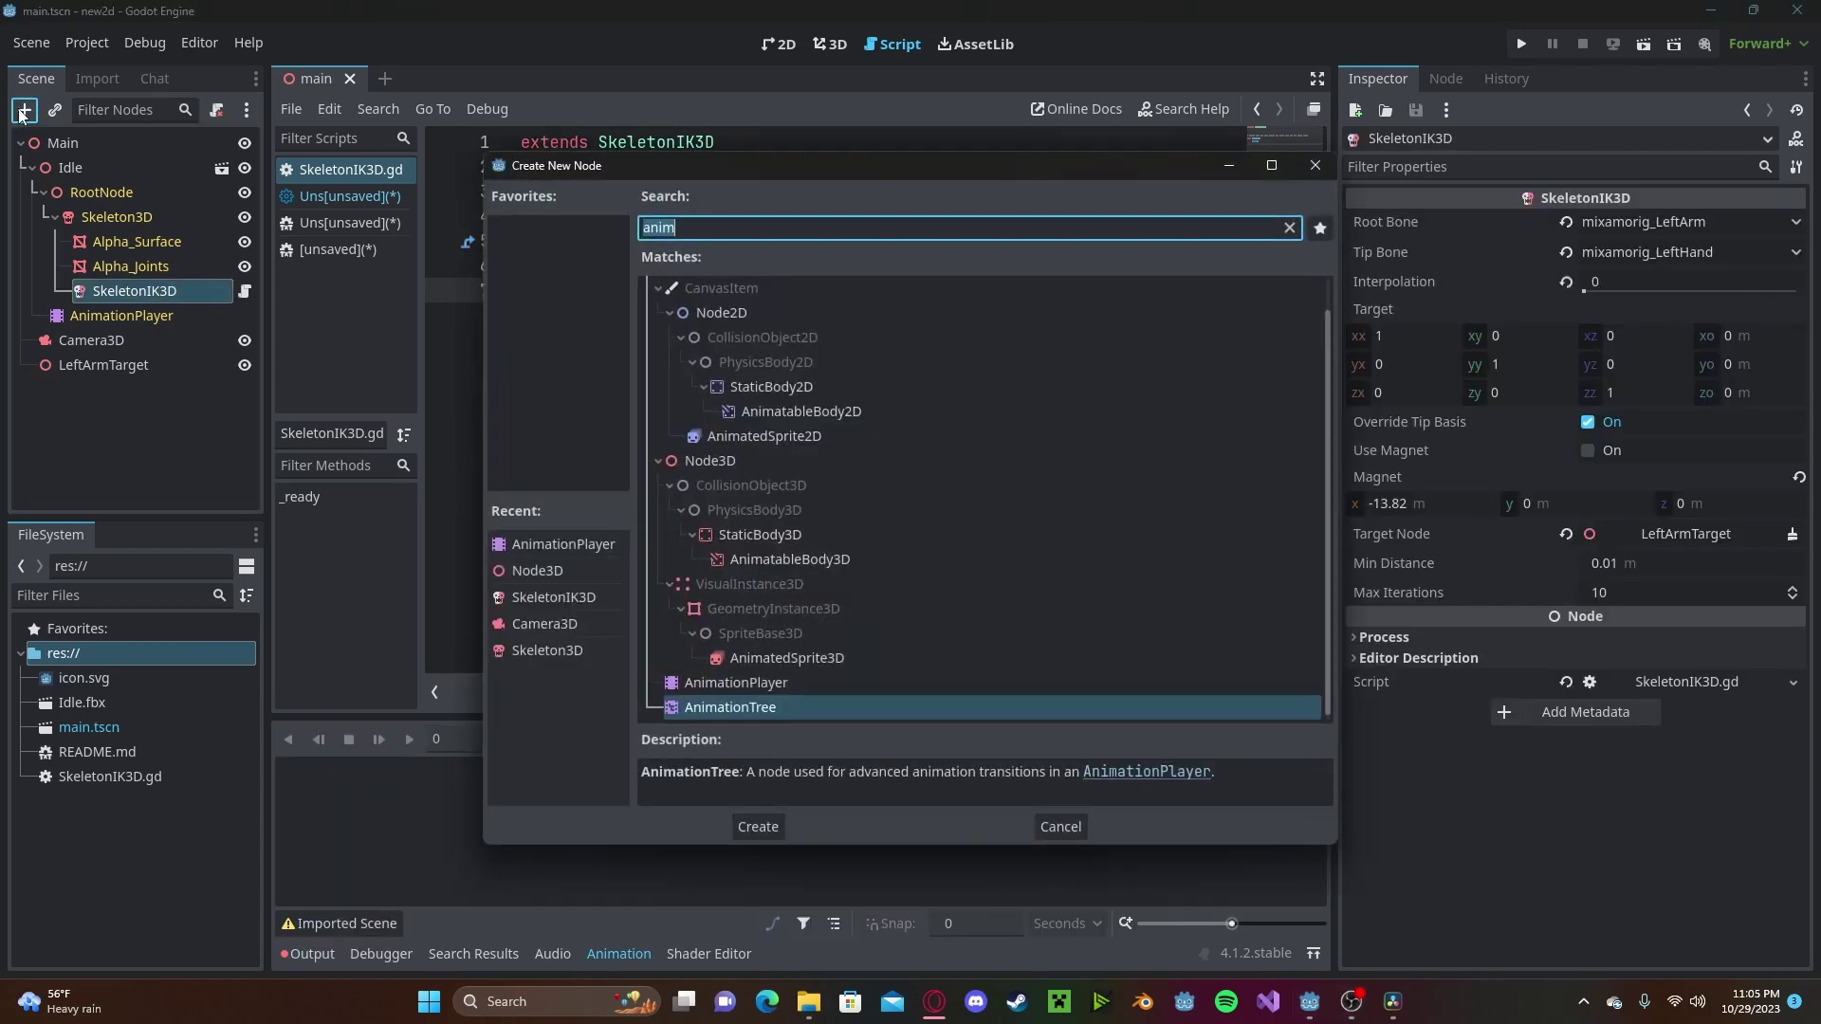
pyautogui.press('Up')
pyautogui.press('Return')
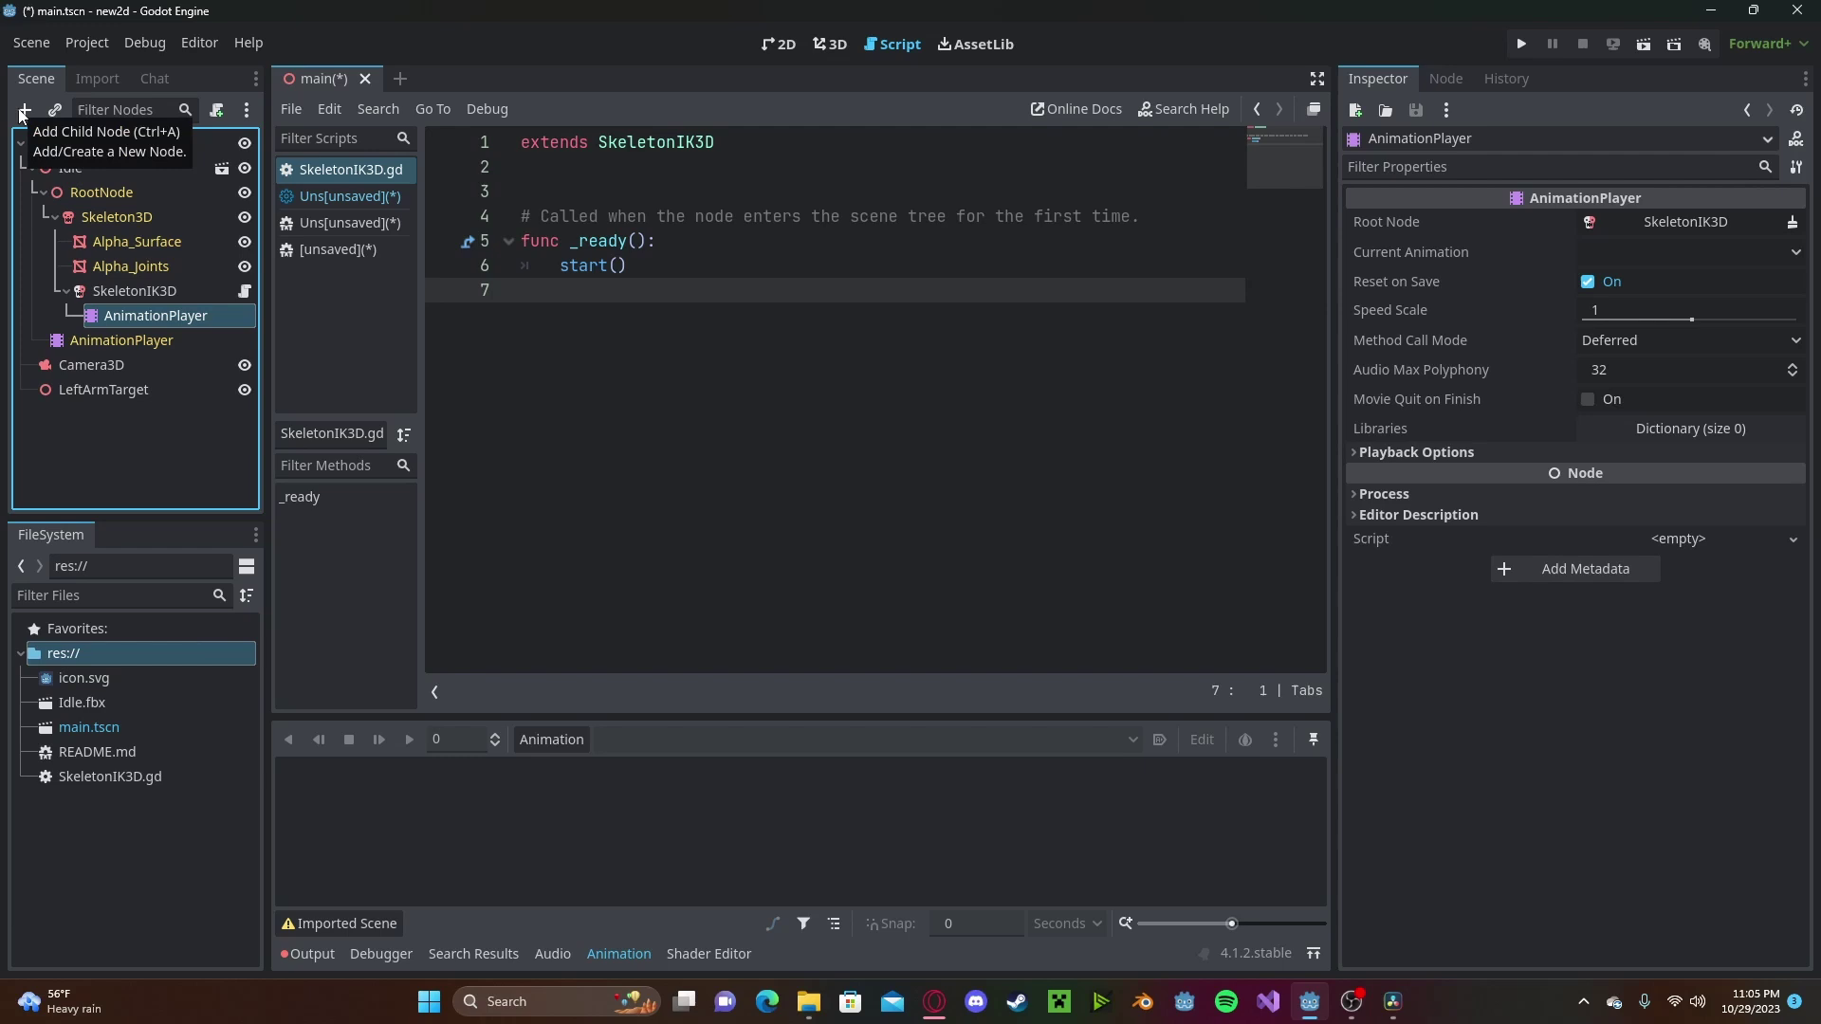
# Step: Create a new animation named 'wave' in the AnimationPlayer
pyautogui.click(550, 747)
pyautogui.click(583, 761)
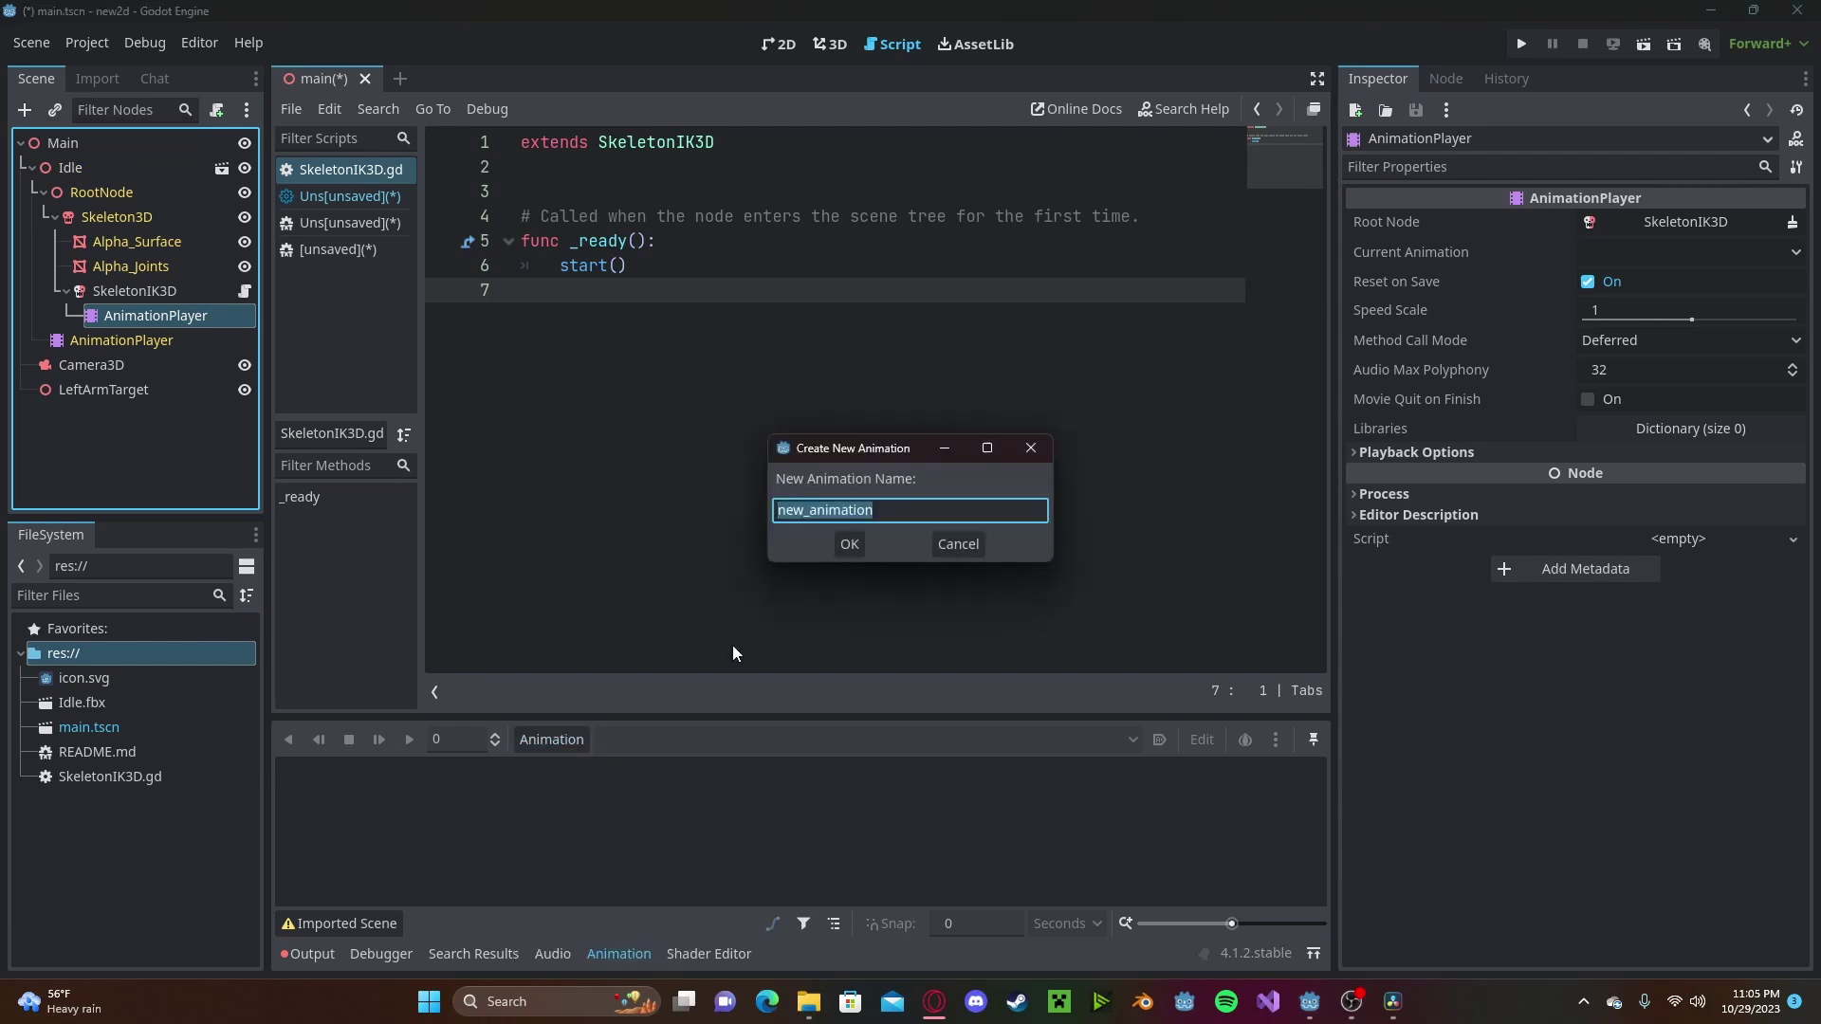
pyautogui.write('wave')
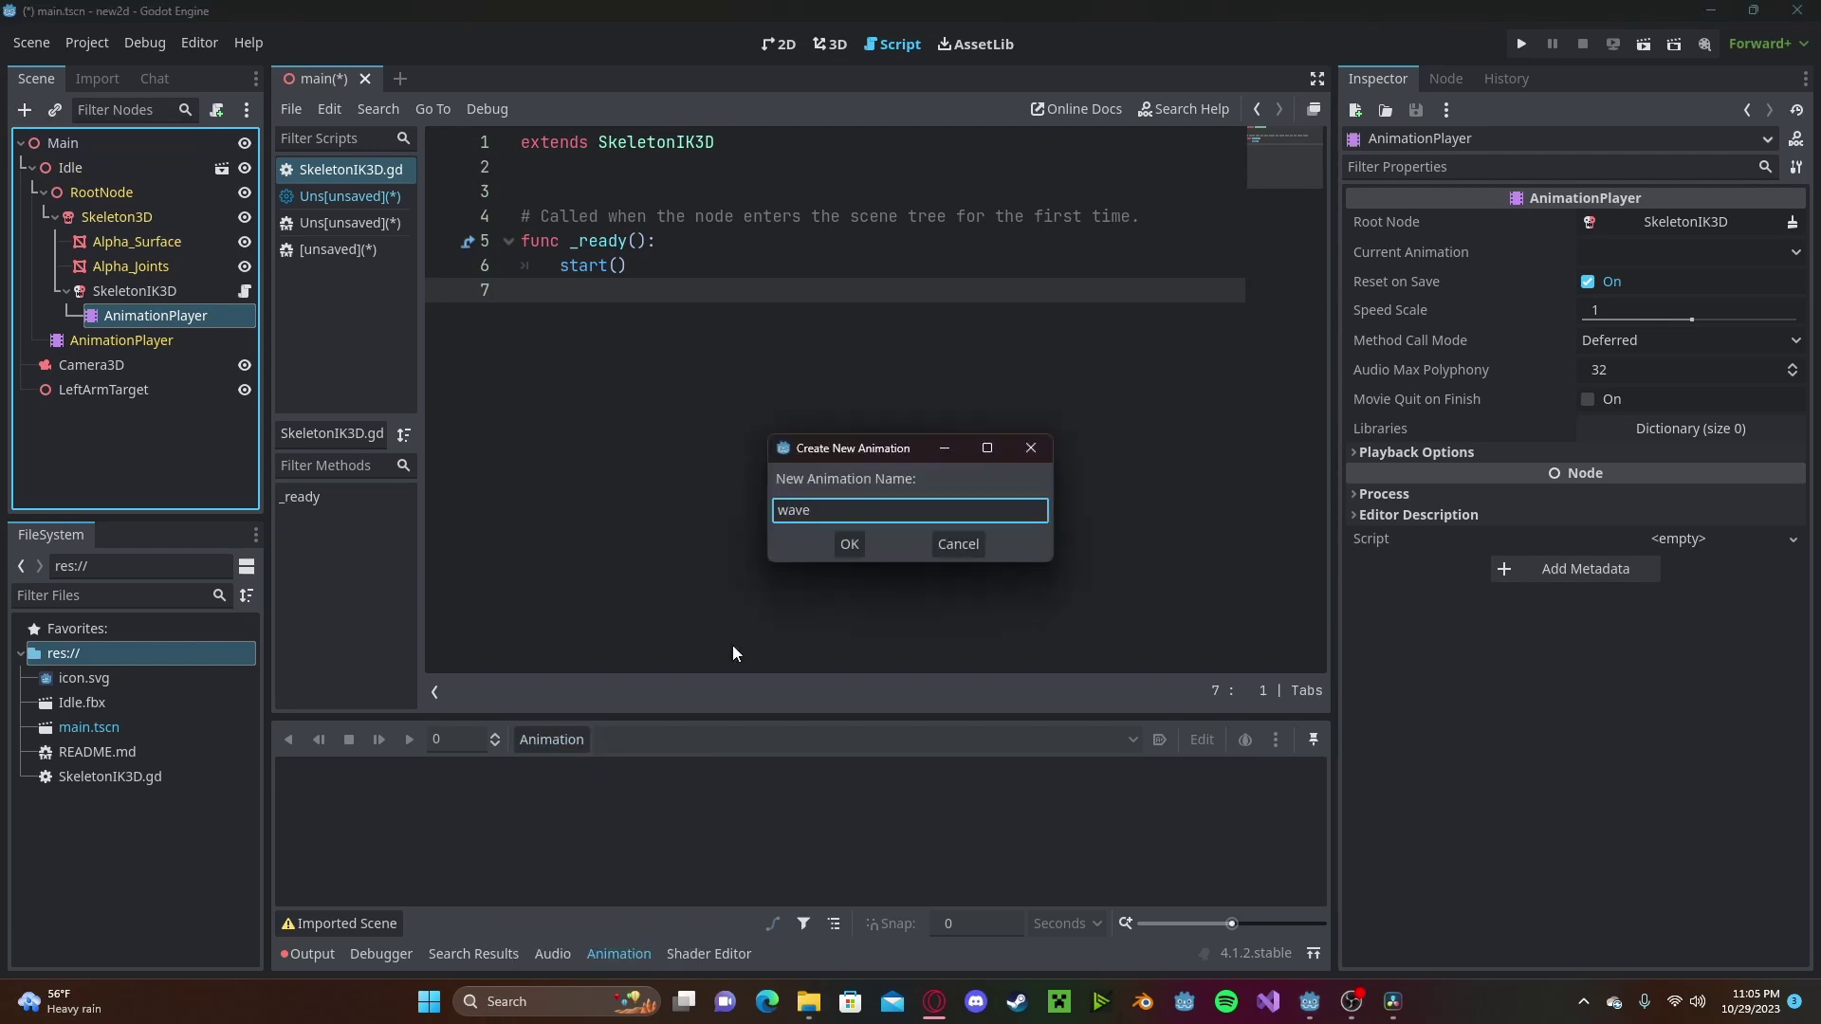
pyautogui.press('Return')
# Step: Add a property track for SkeletonIK3D's interpolation to the wave animation
pyautogui.click(350, 774)
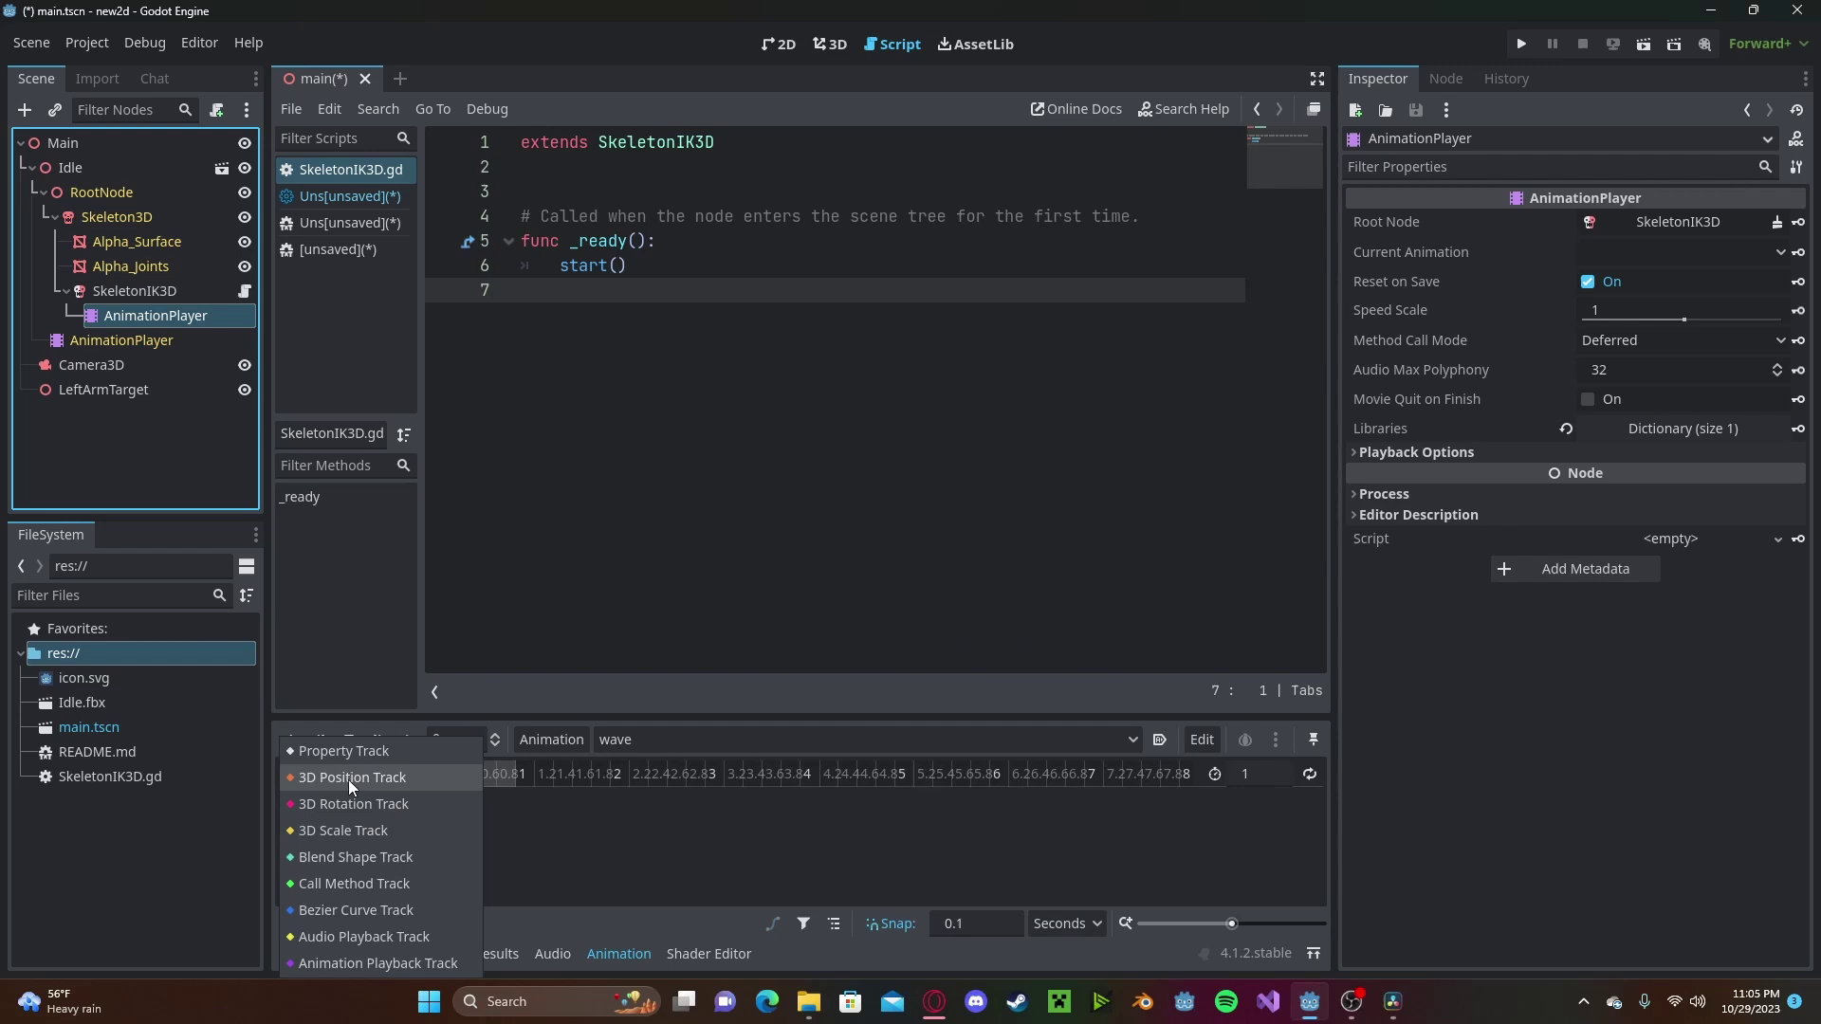
pyautogui.click(350, 754)
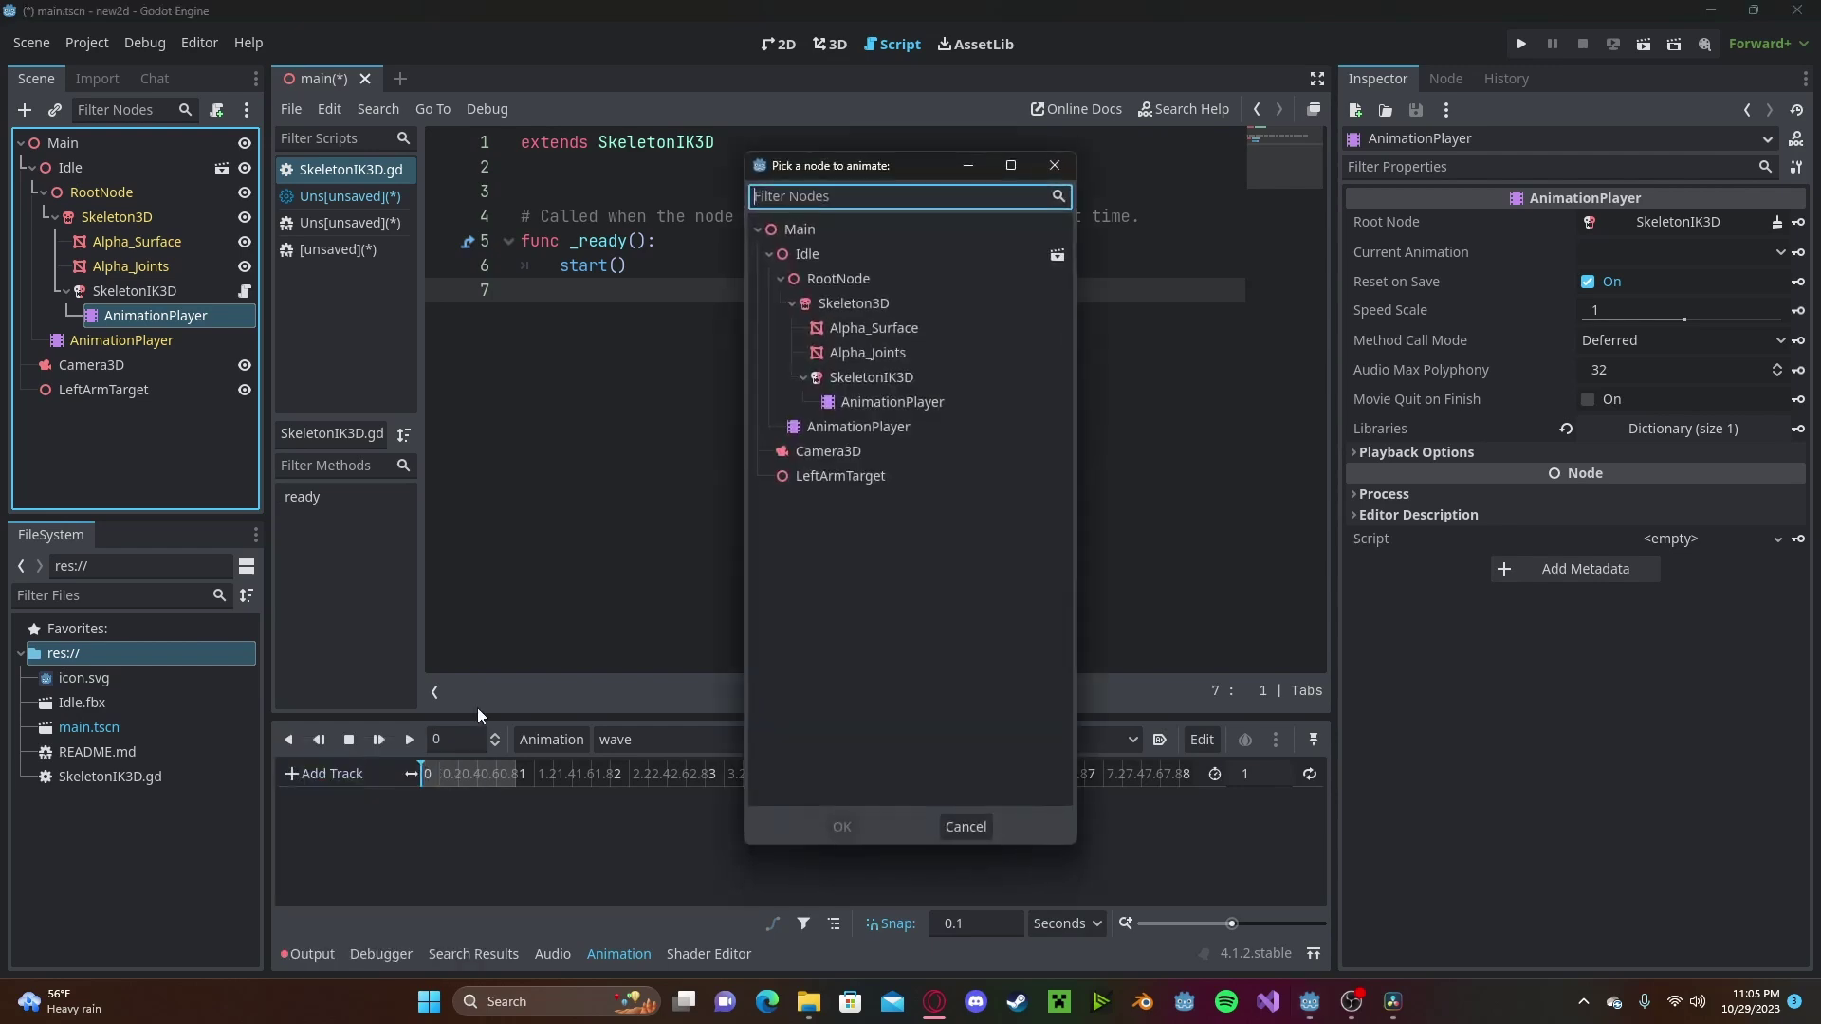
pyautogui.doubleClick(874, 377)
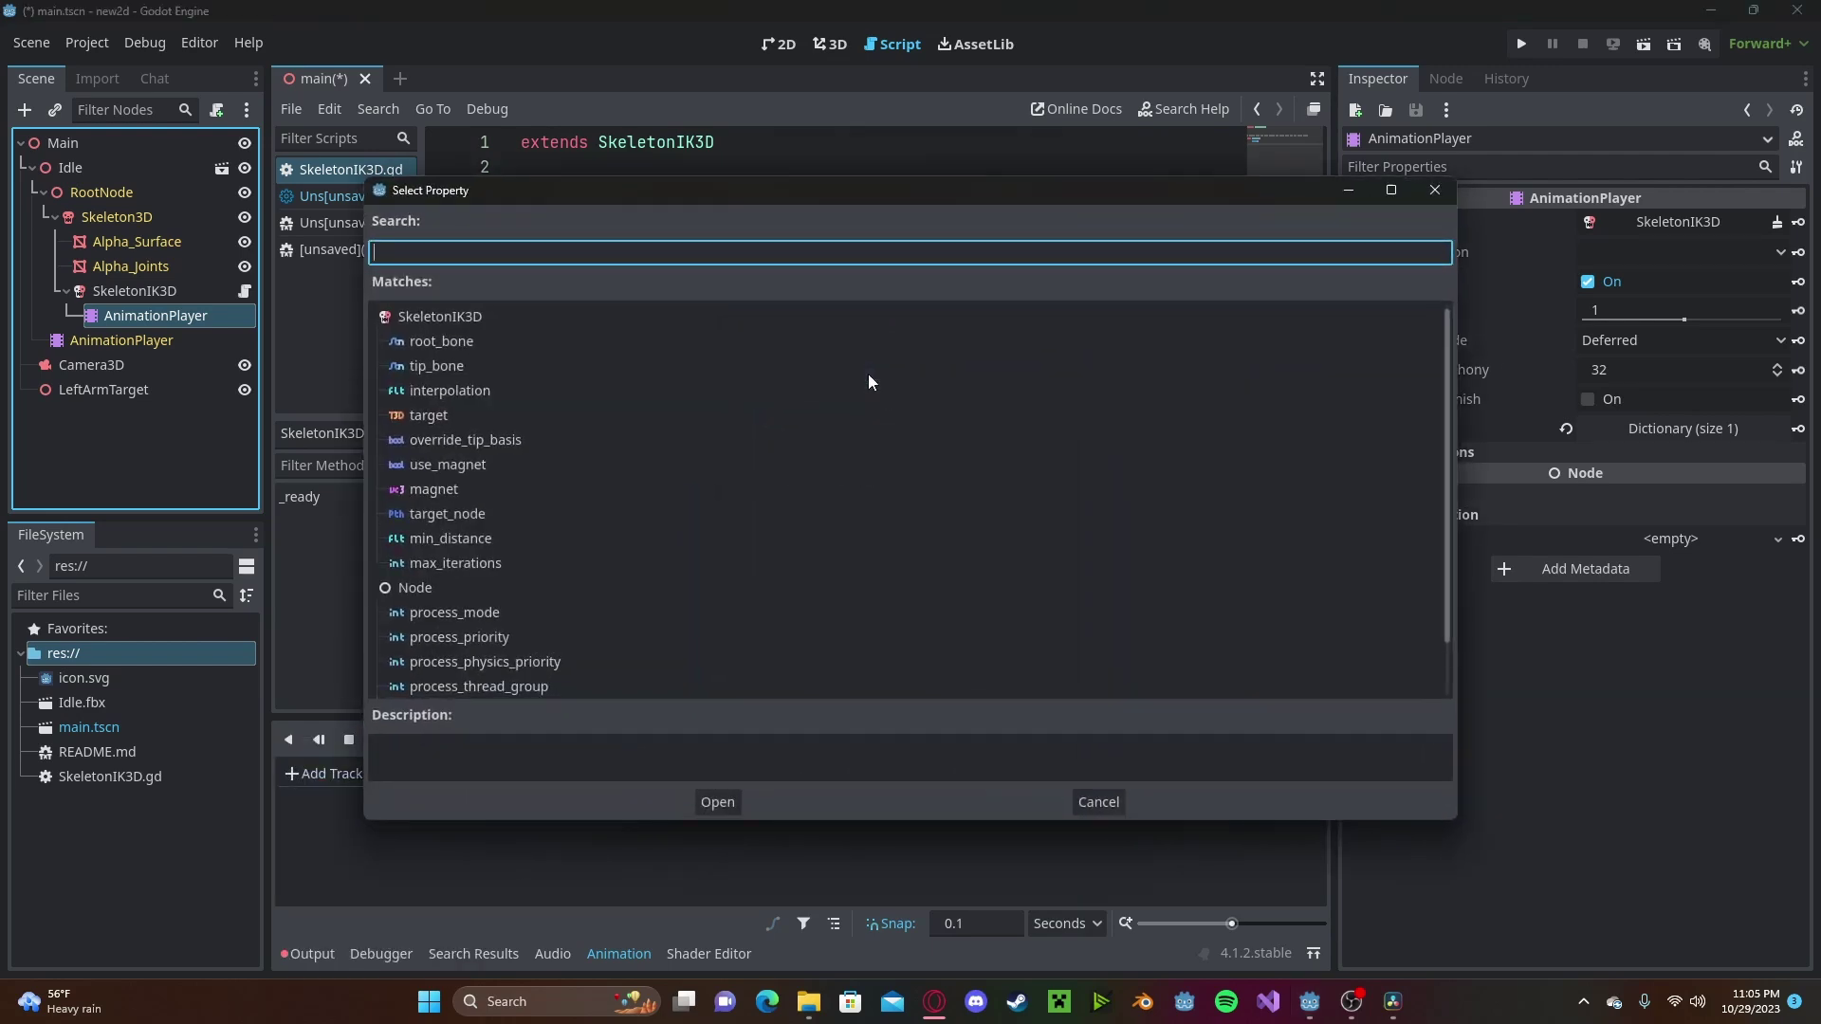
pyautogui.write('inter')
pyautogui.press('Return')
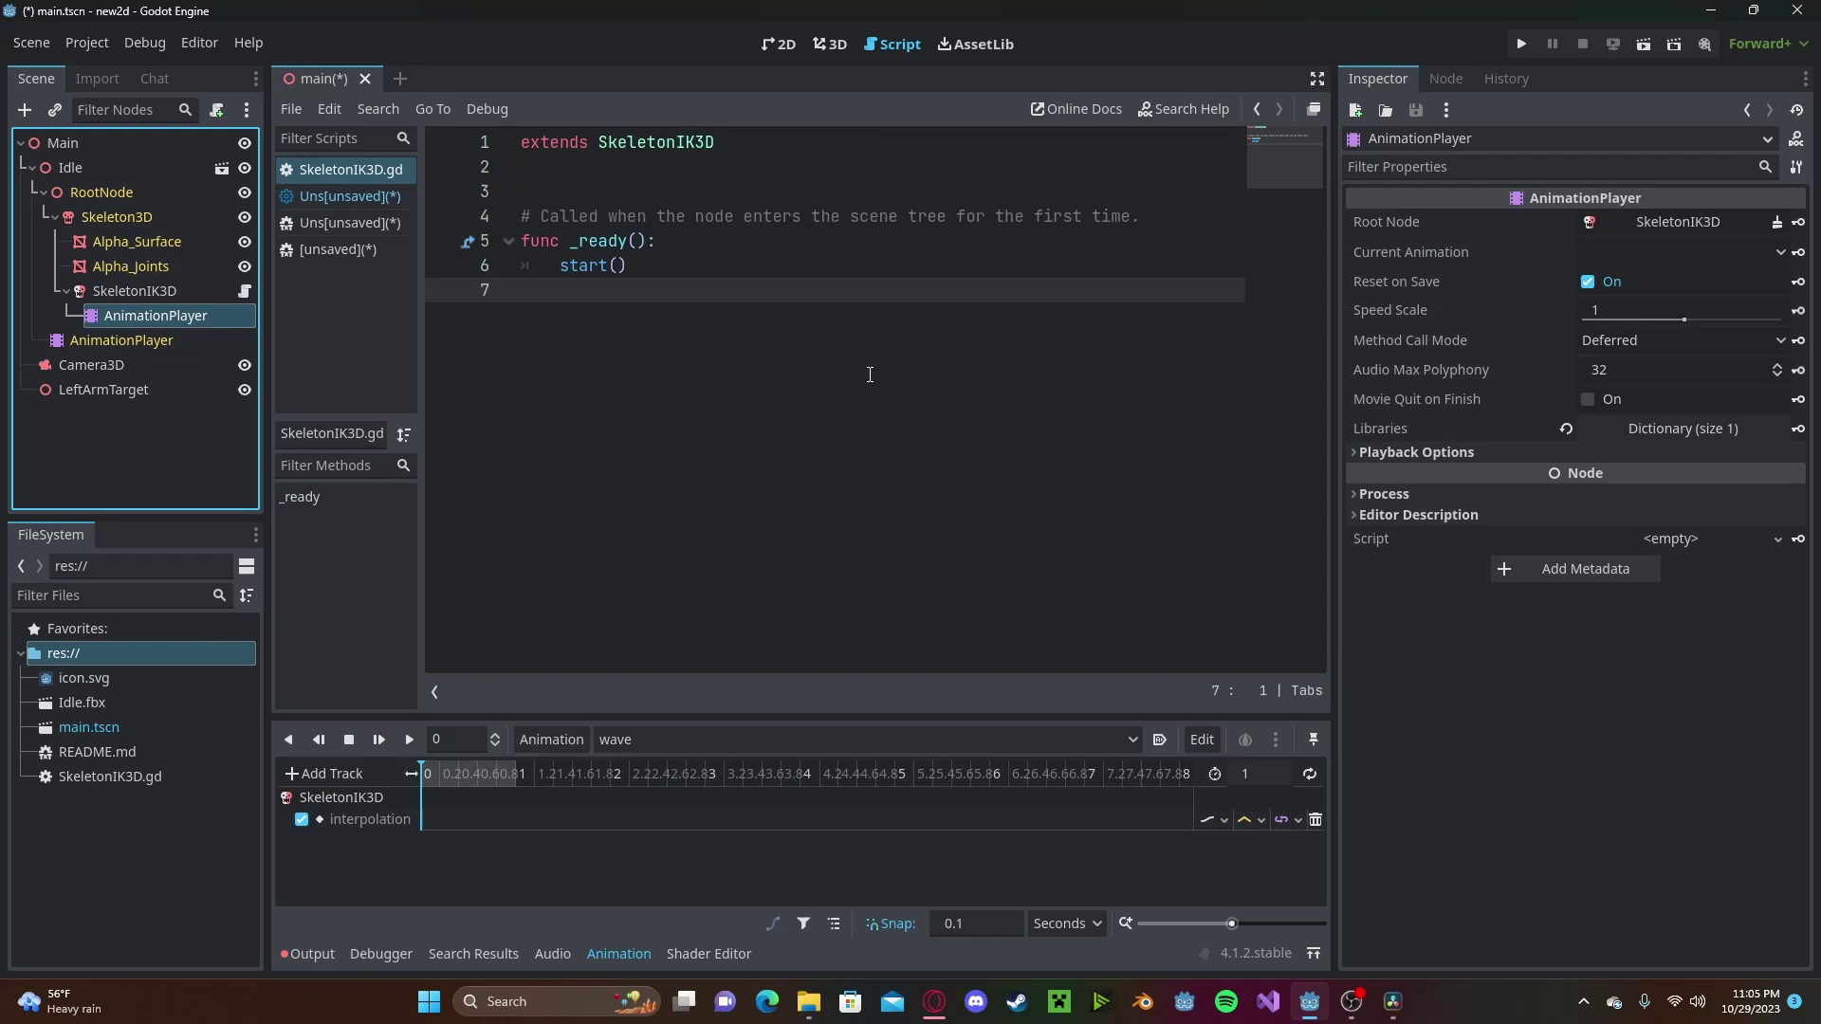
# Step: Insert interpolation keys at 0 s and at 0.5 s with Interpolation set to 1
pyautogui.click(142, 292)
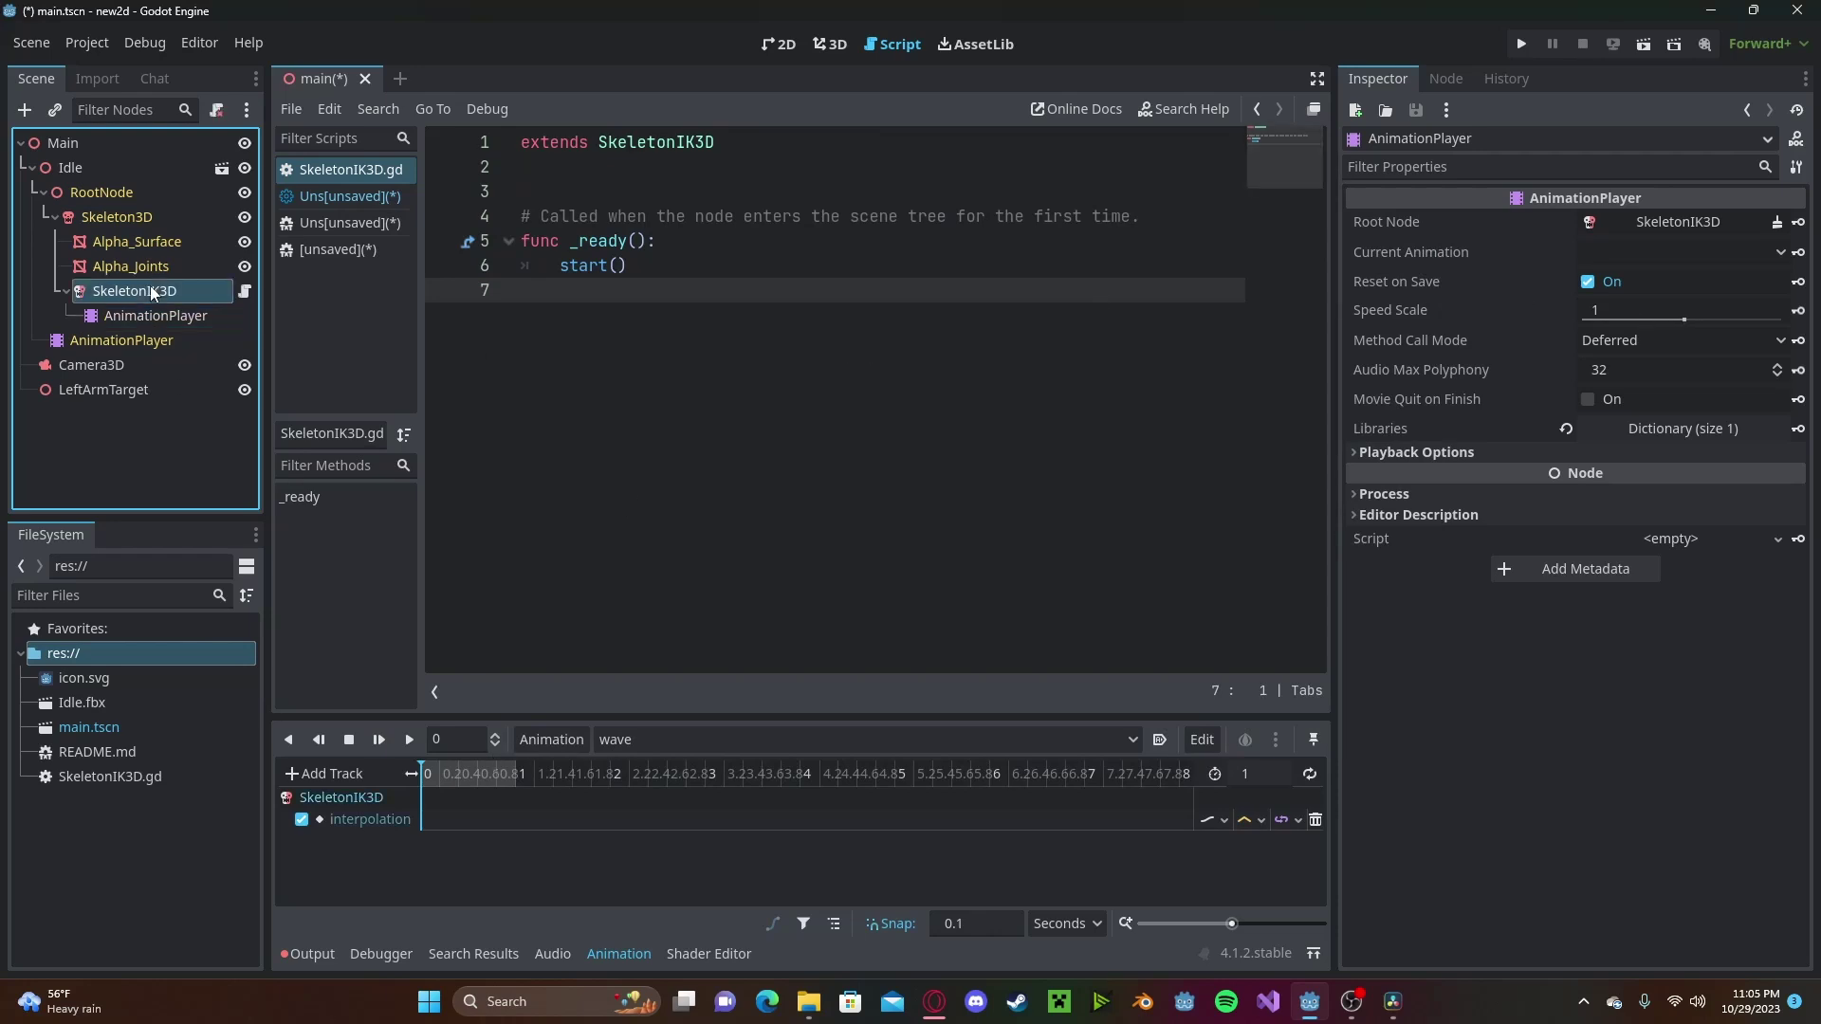
pyautogui.rightClick(434, 824)
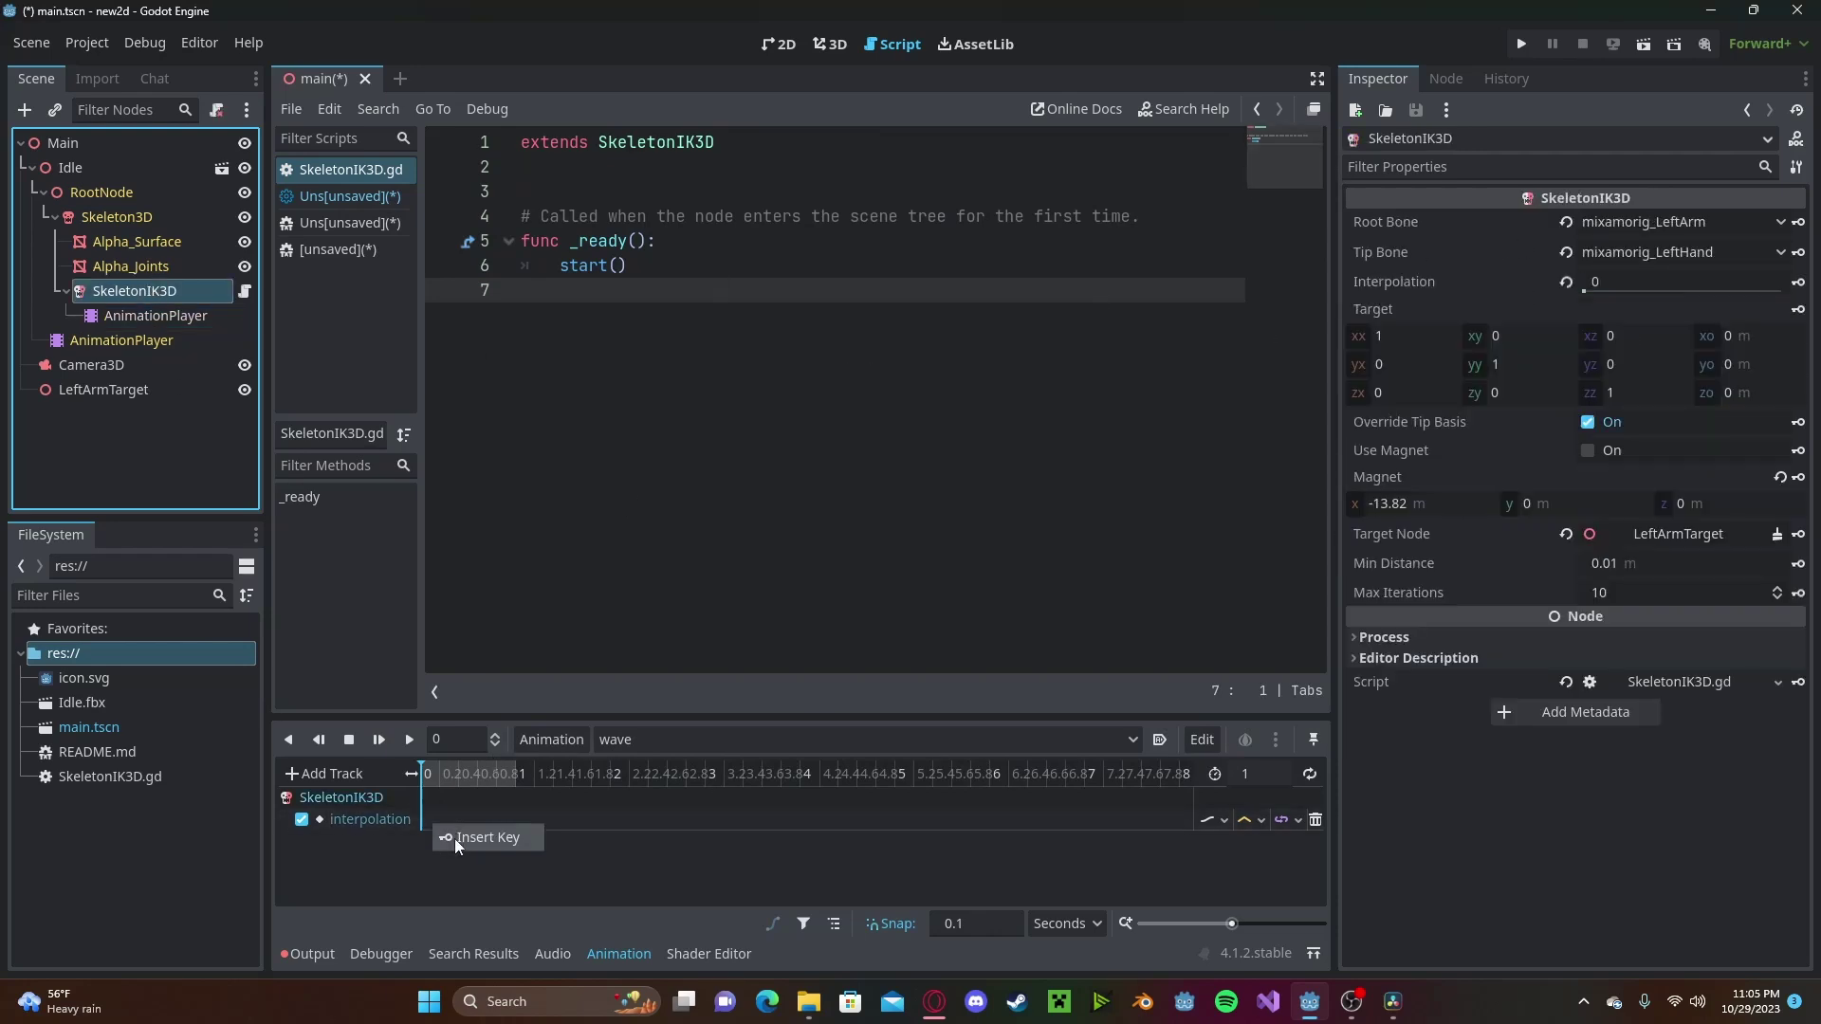
pyautogui.click(453, 838)
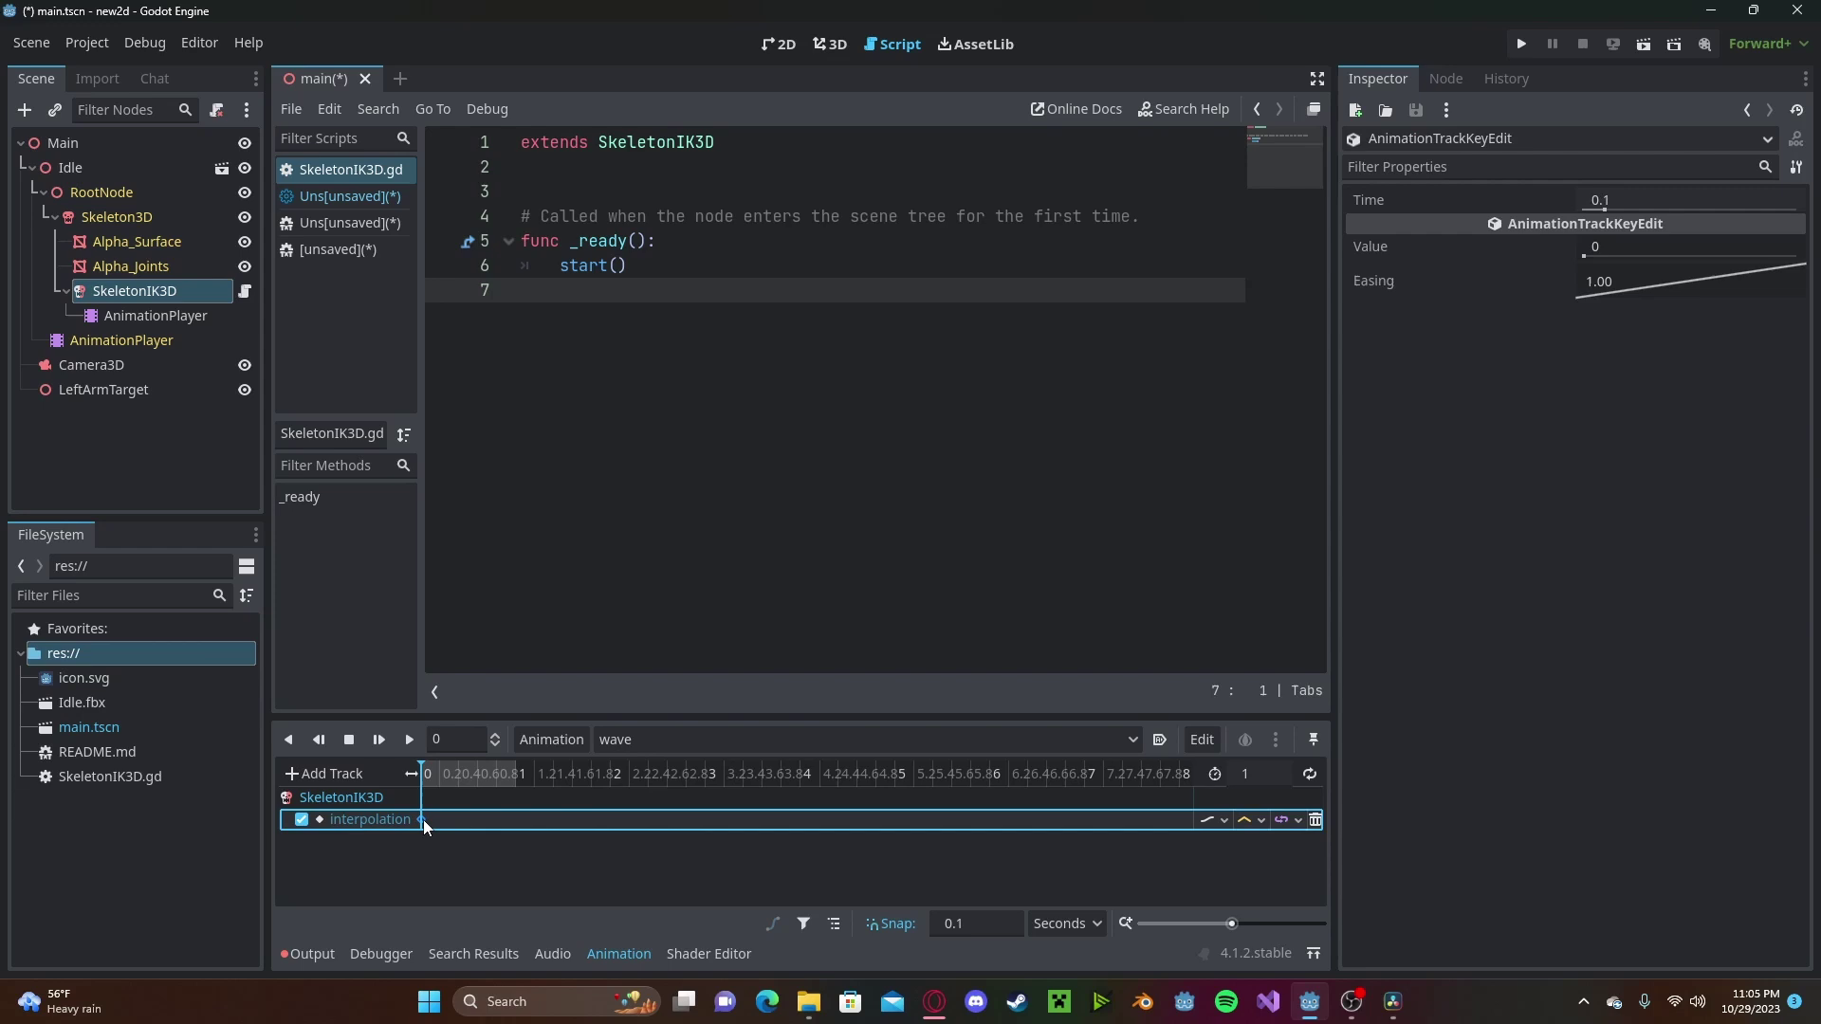
pyautogui.moveTo(448, 774); pyautogui.dragTo(466, 776)
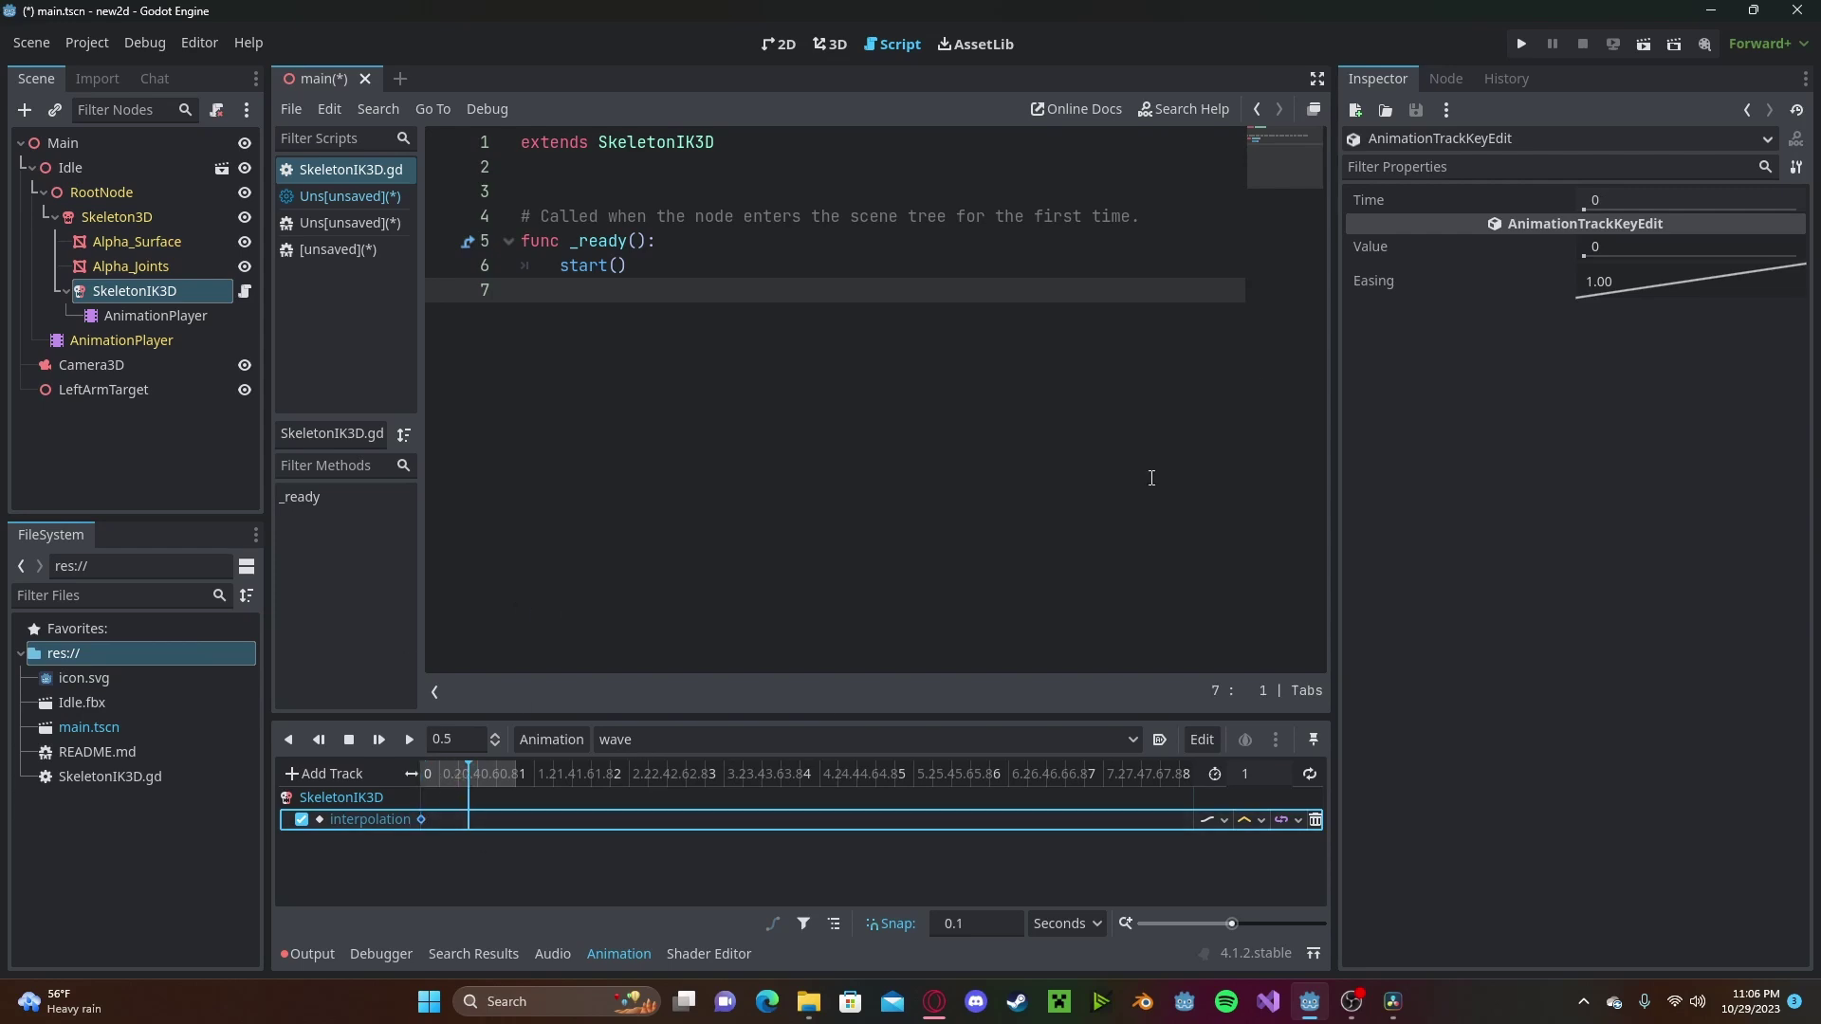
pyautogui.click(129, 294)
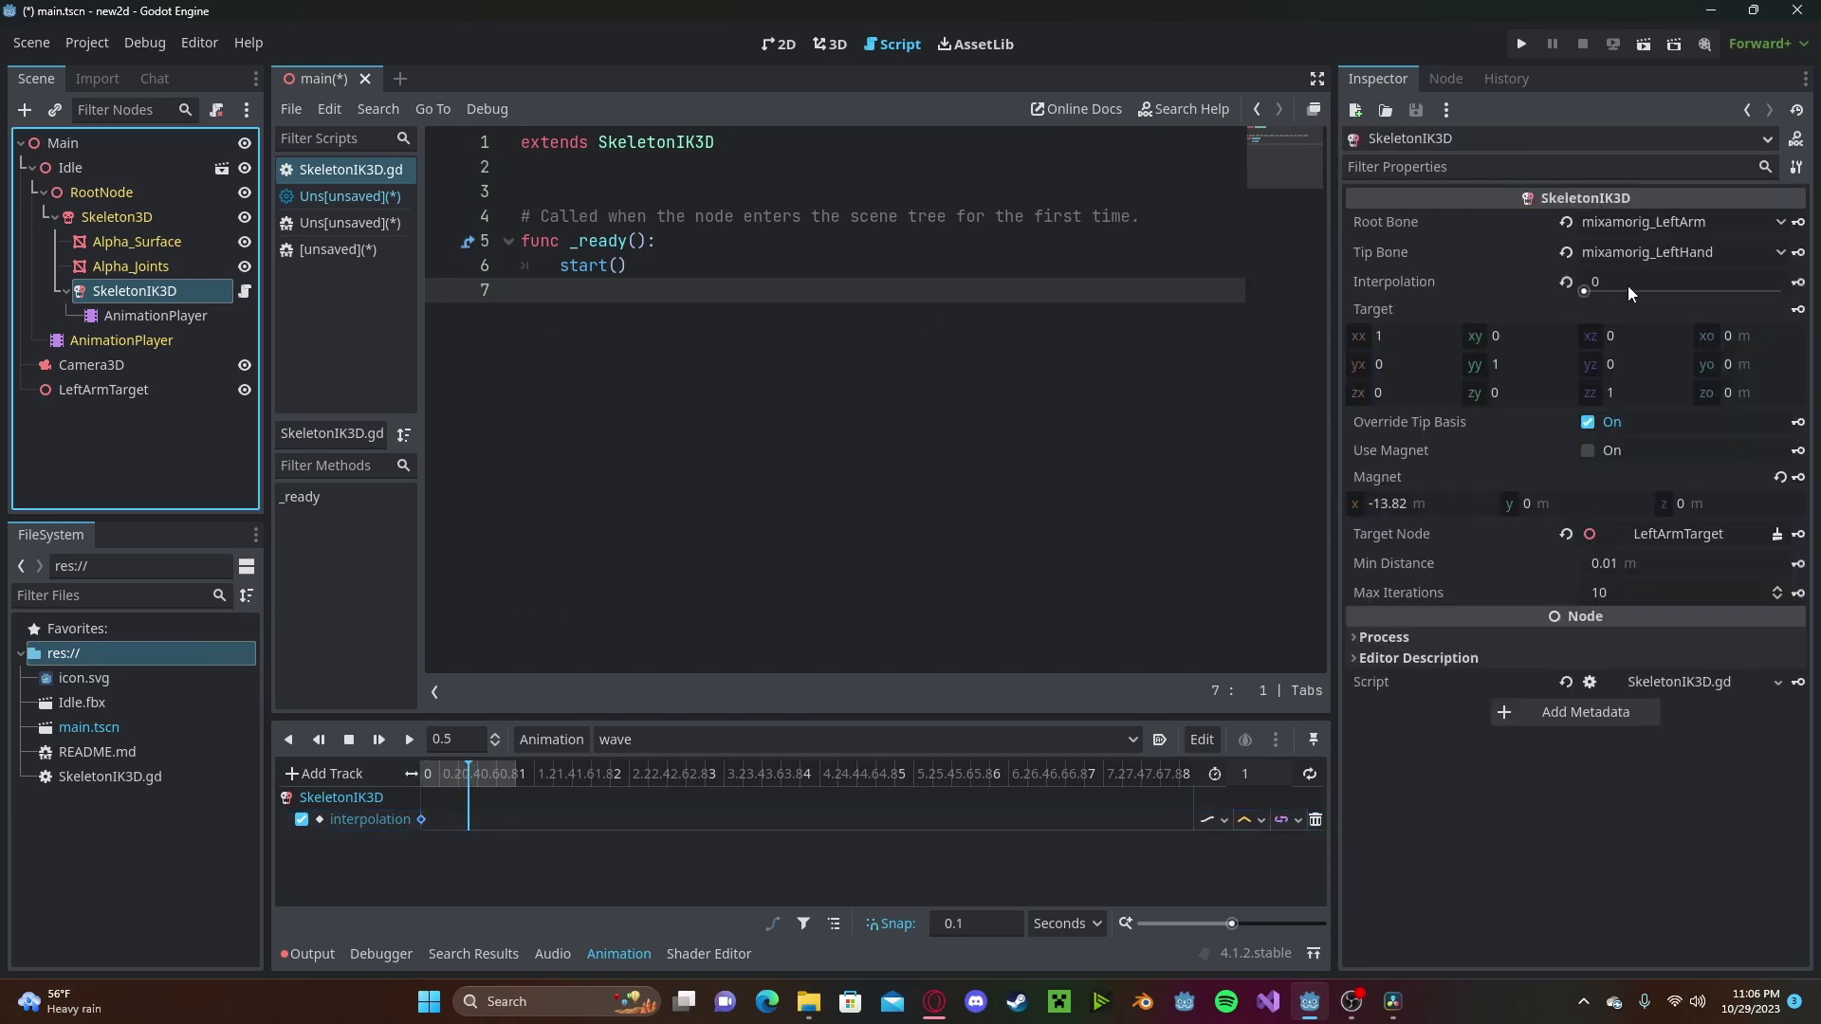
pyautogui.click(1627, 287)
pyautogui.rightClick(473, 818)
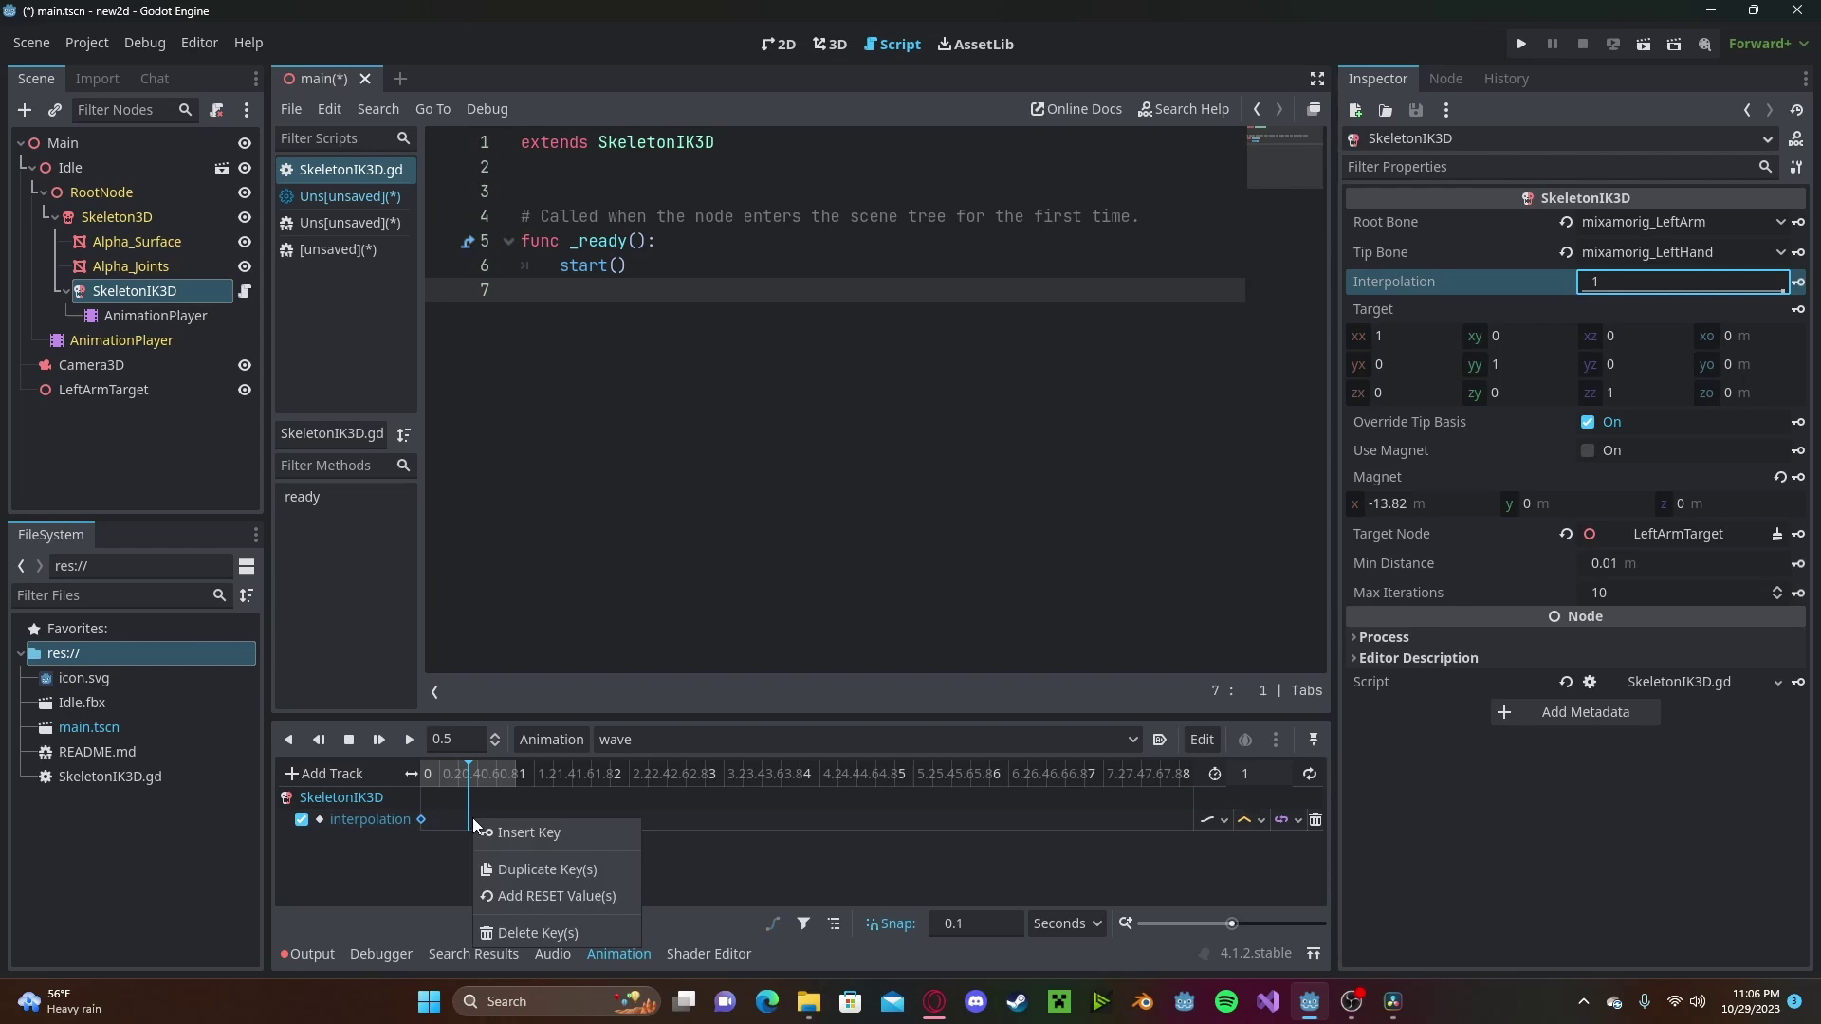
pyautogui.click(486, 832)
# Step: Insert another interpolation key at 1 second and turn on looping for wave
pyautogui.click(515, 773)
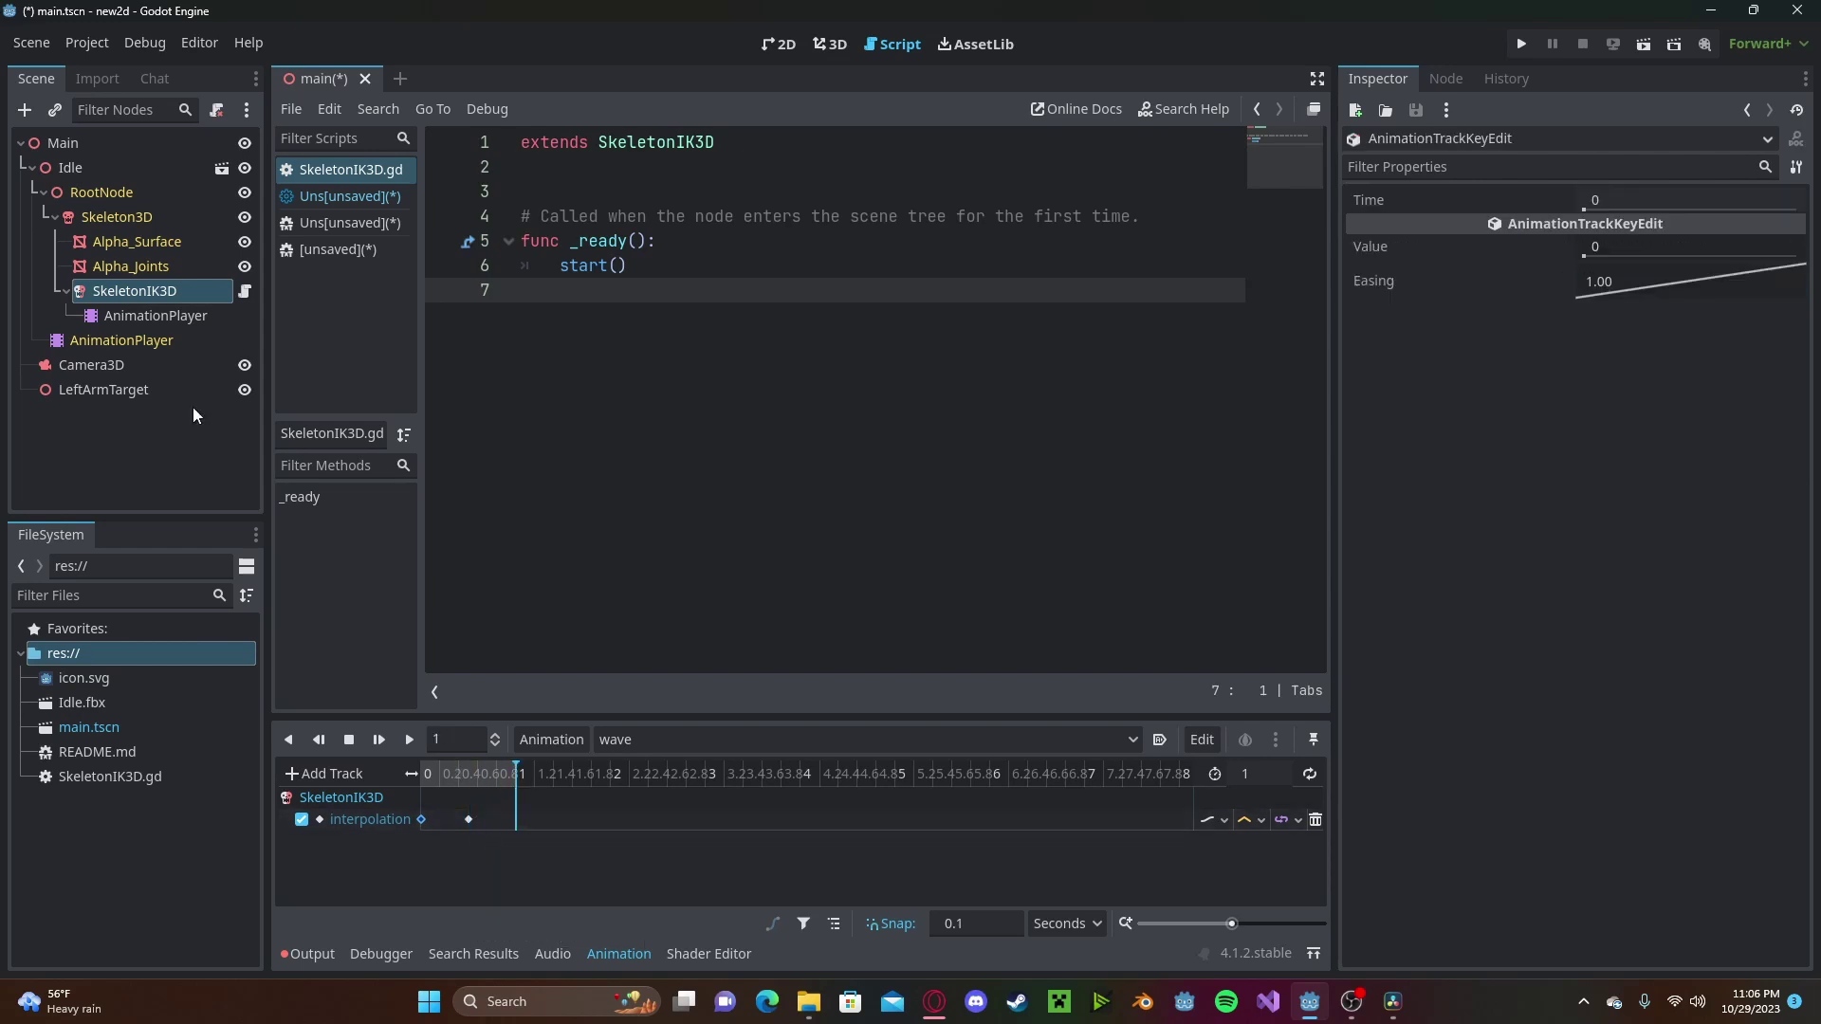
pyautogui.click(125, 293)
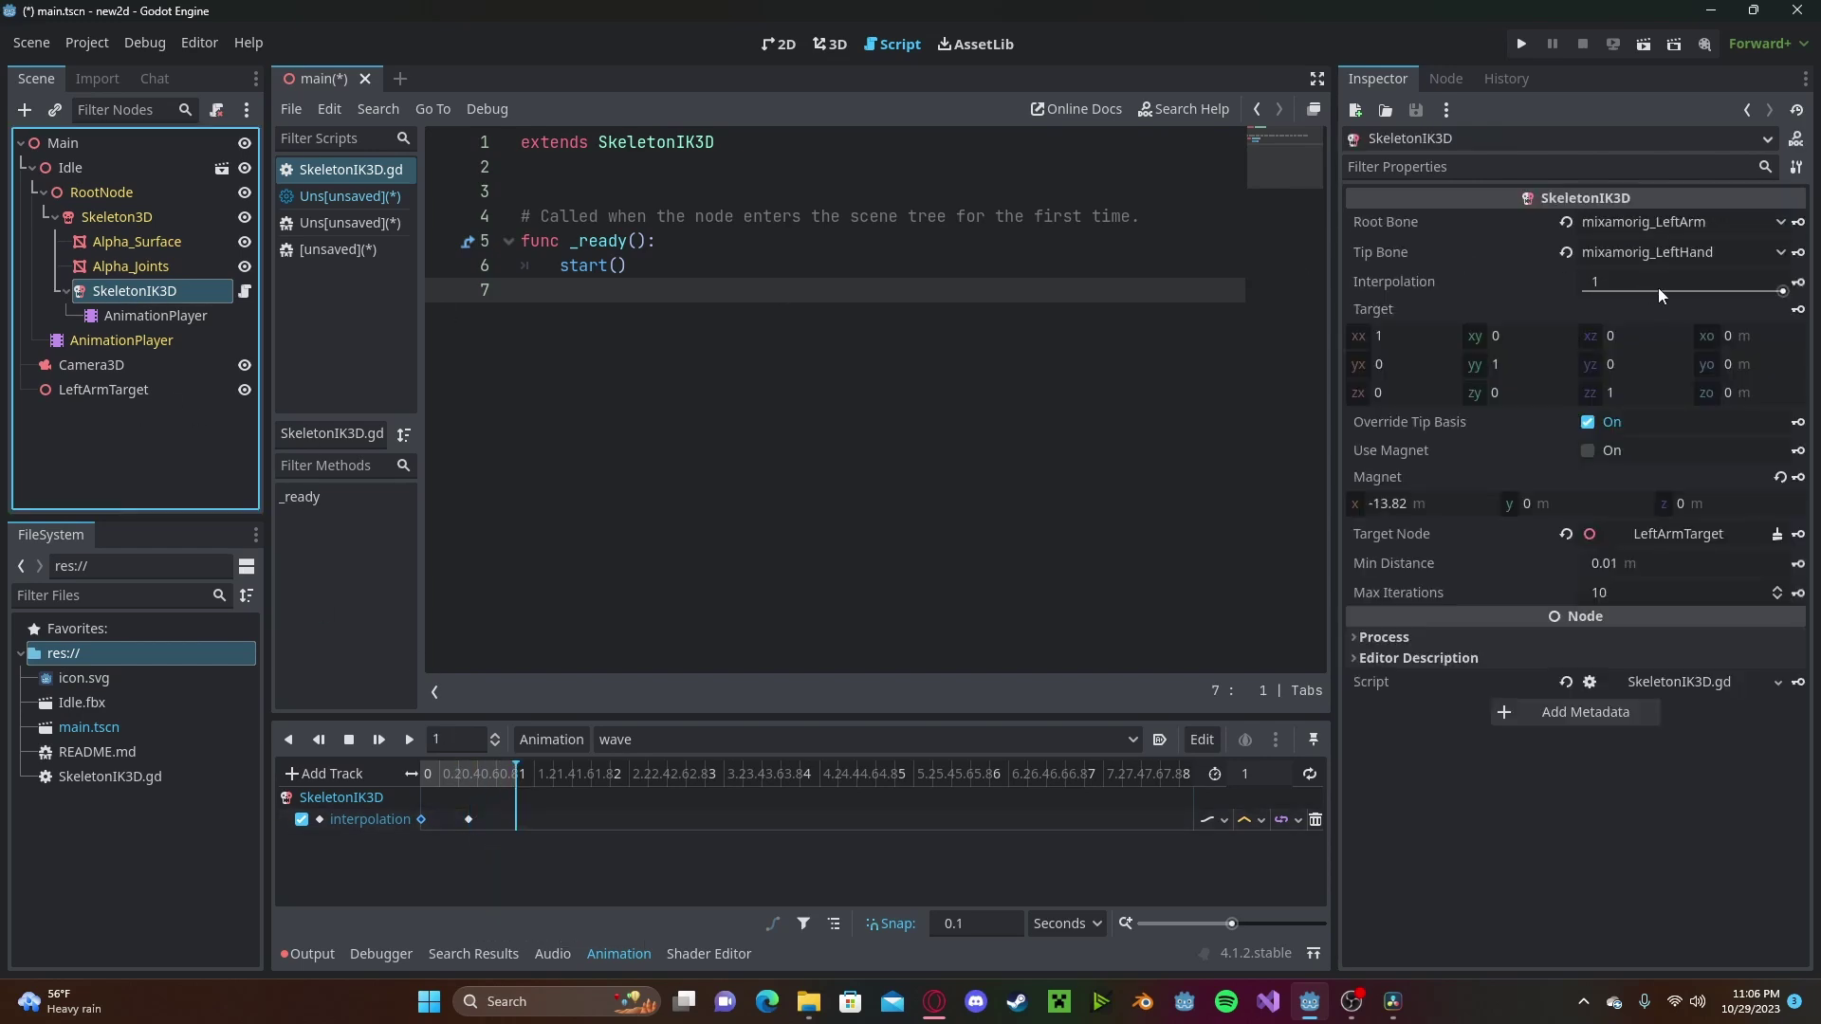
pyautogui.click(1658, 288)
pyautogui.rightClick(527, 823)
pyautogui.click(556, 837)
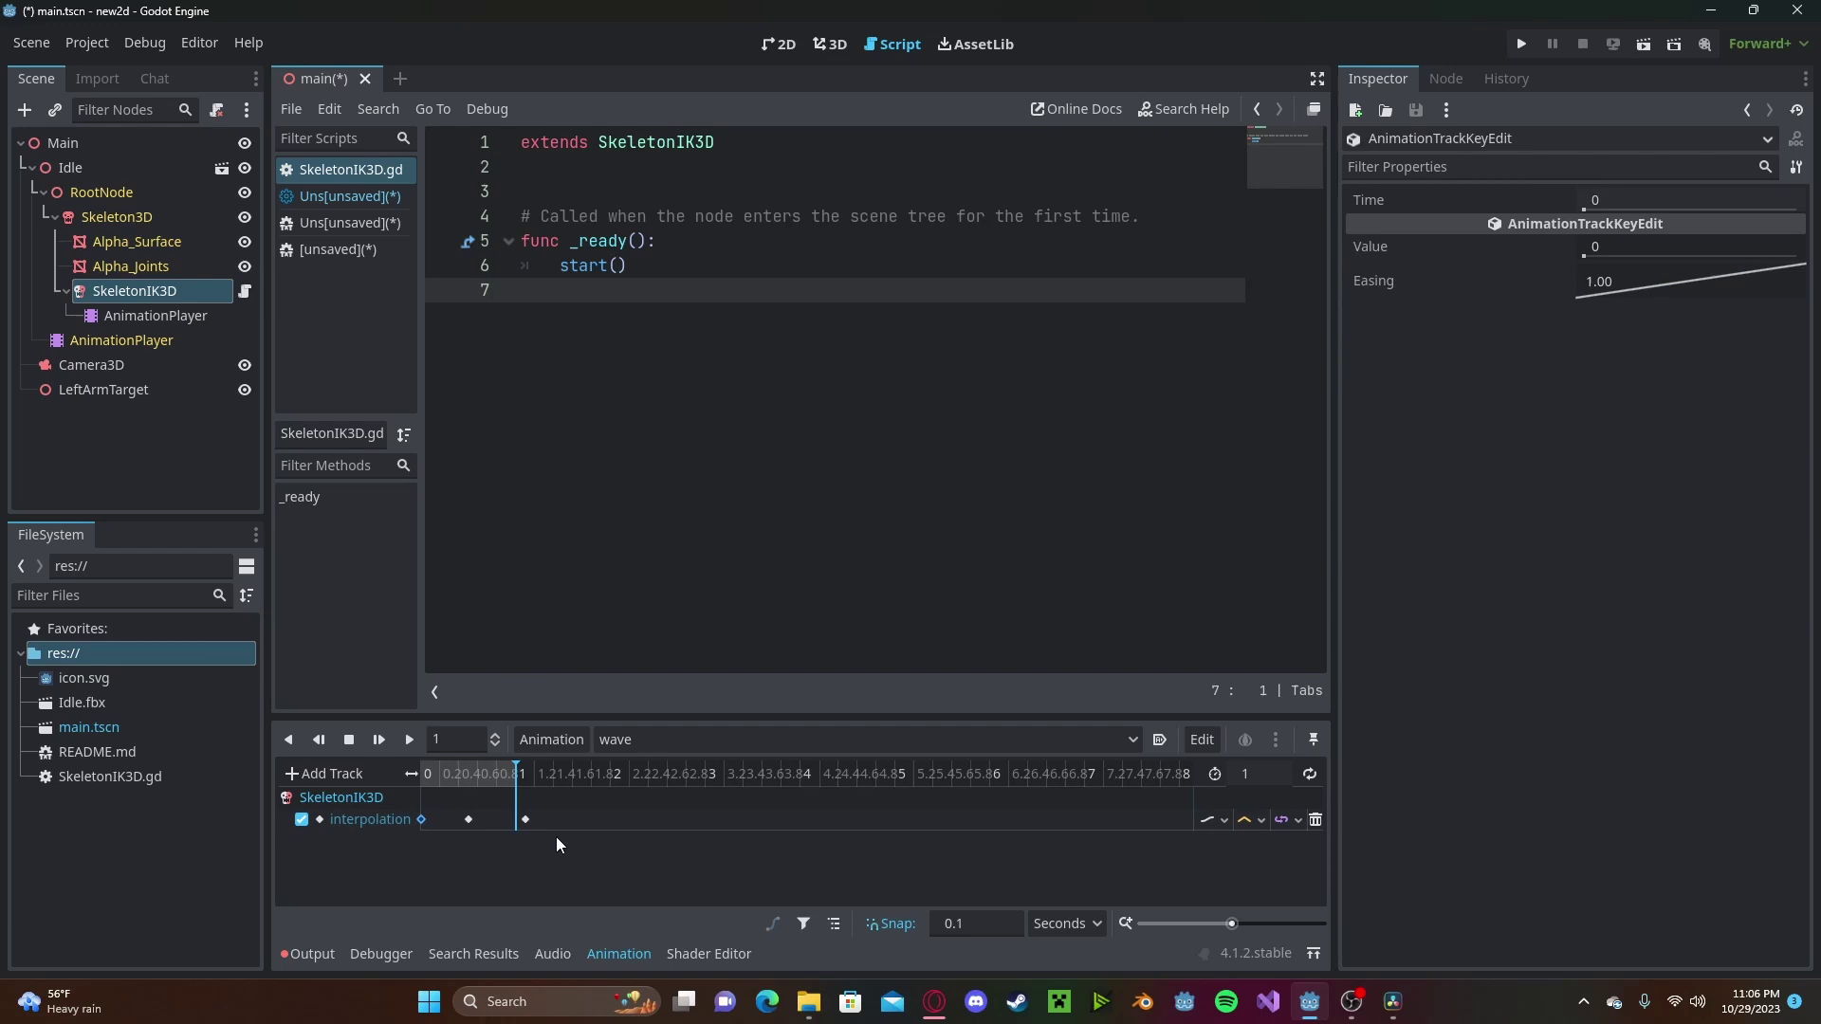
pyautogui.moveTo(527, 820); pyautogui.dragTo(520, 825)
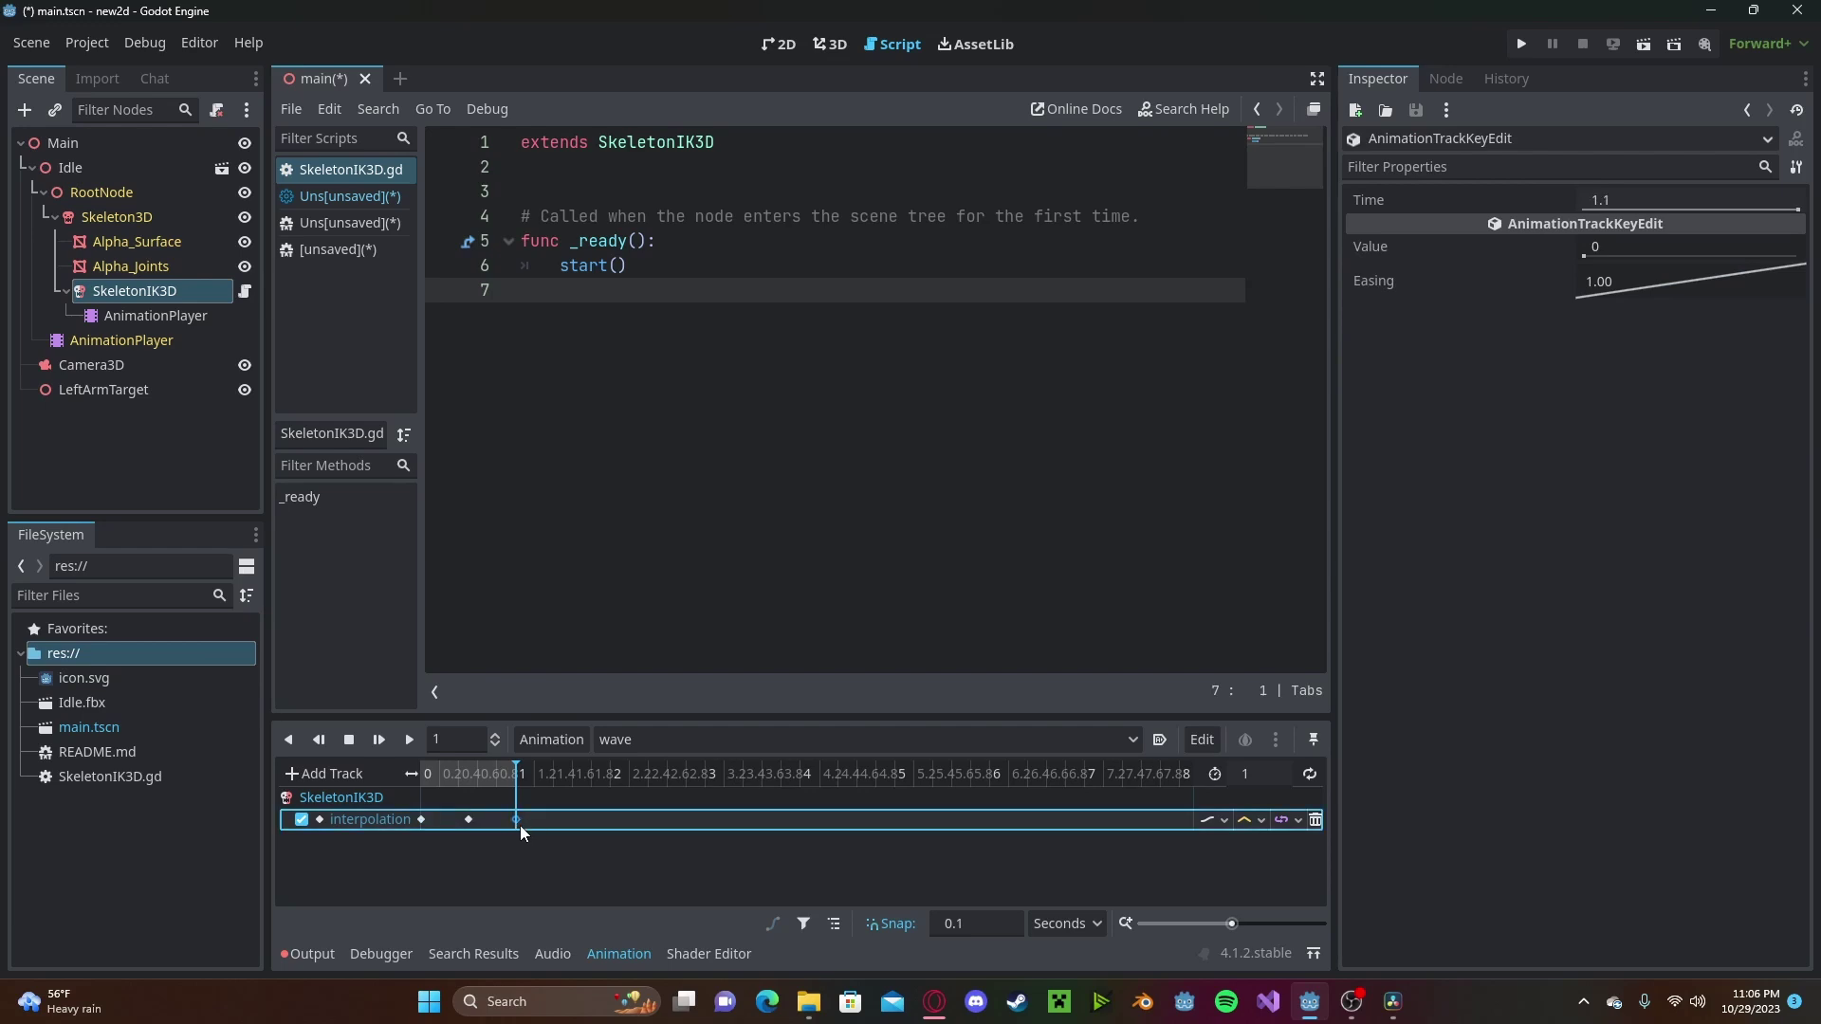
pyautogui.click(1310, 776)
# Step: Add an onready anim variable for $AnimationPlayer and call anim.play("wave") in _ready
pyautogui.click(156, 316)
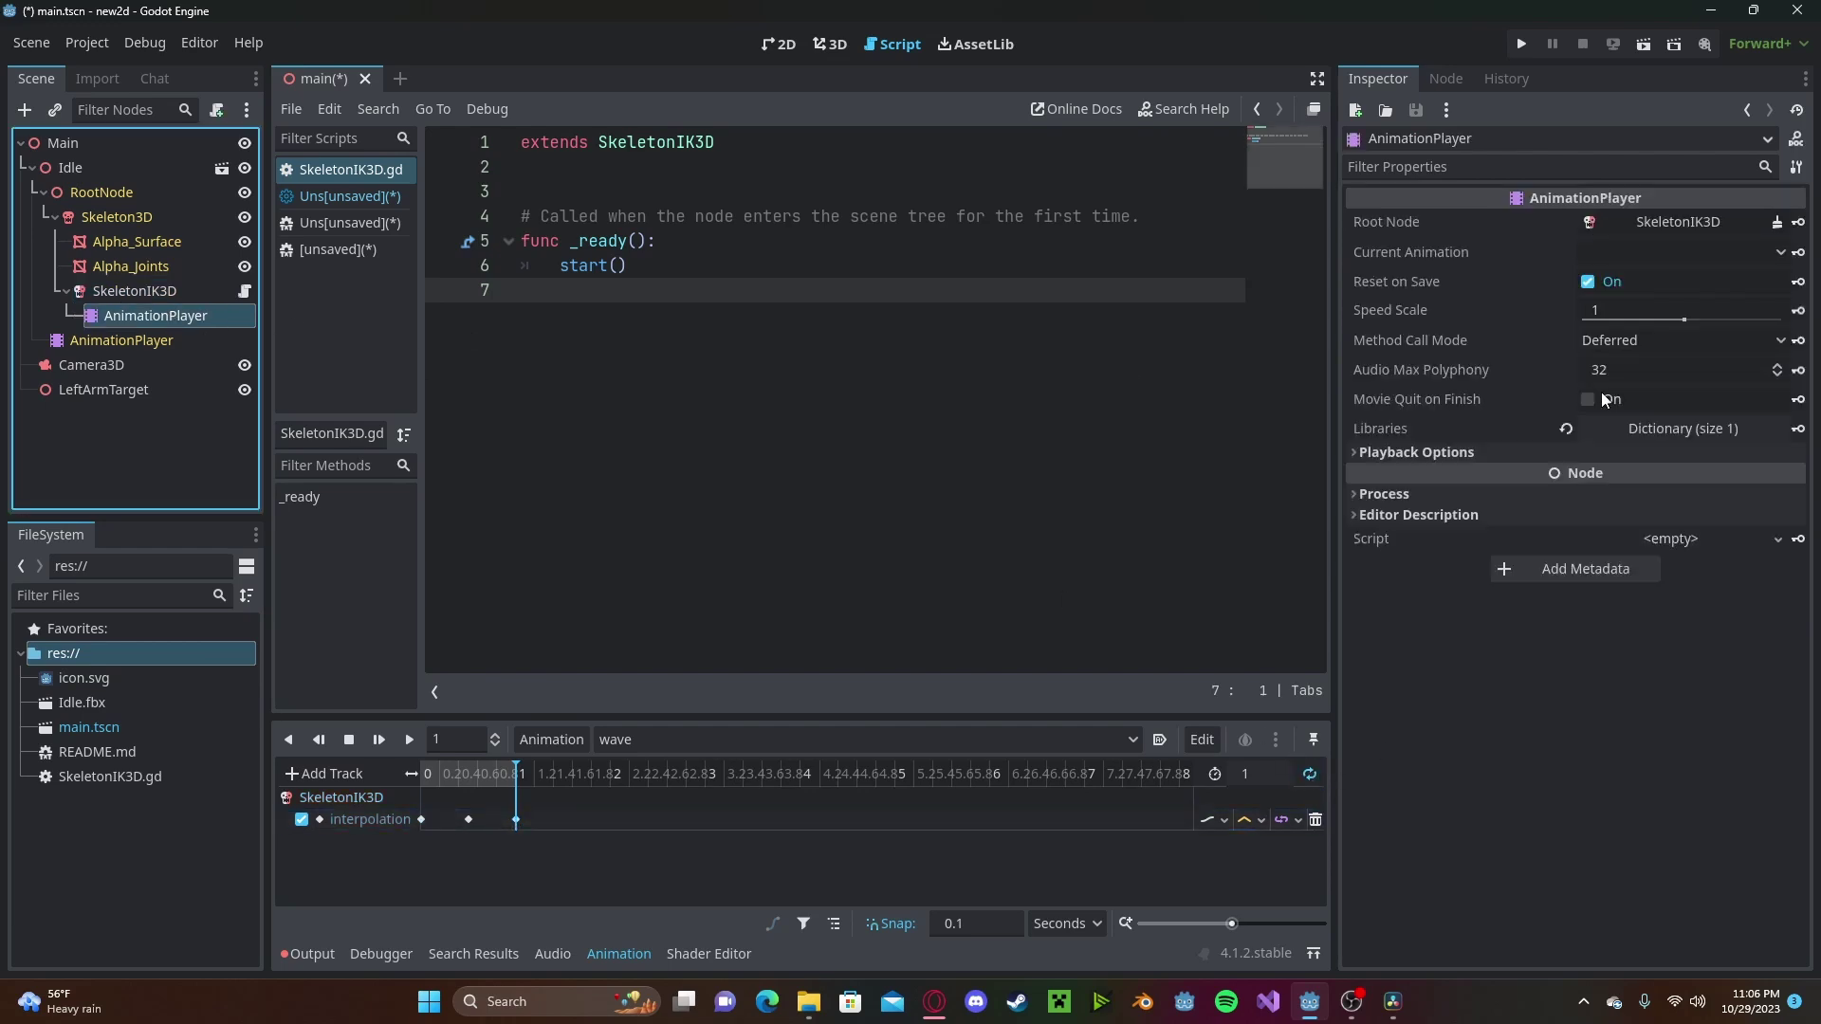
pyautogui.keyDown('ctrl'); pyautogui.click(145, 317); pyautogui.keyUp('ctrl')
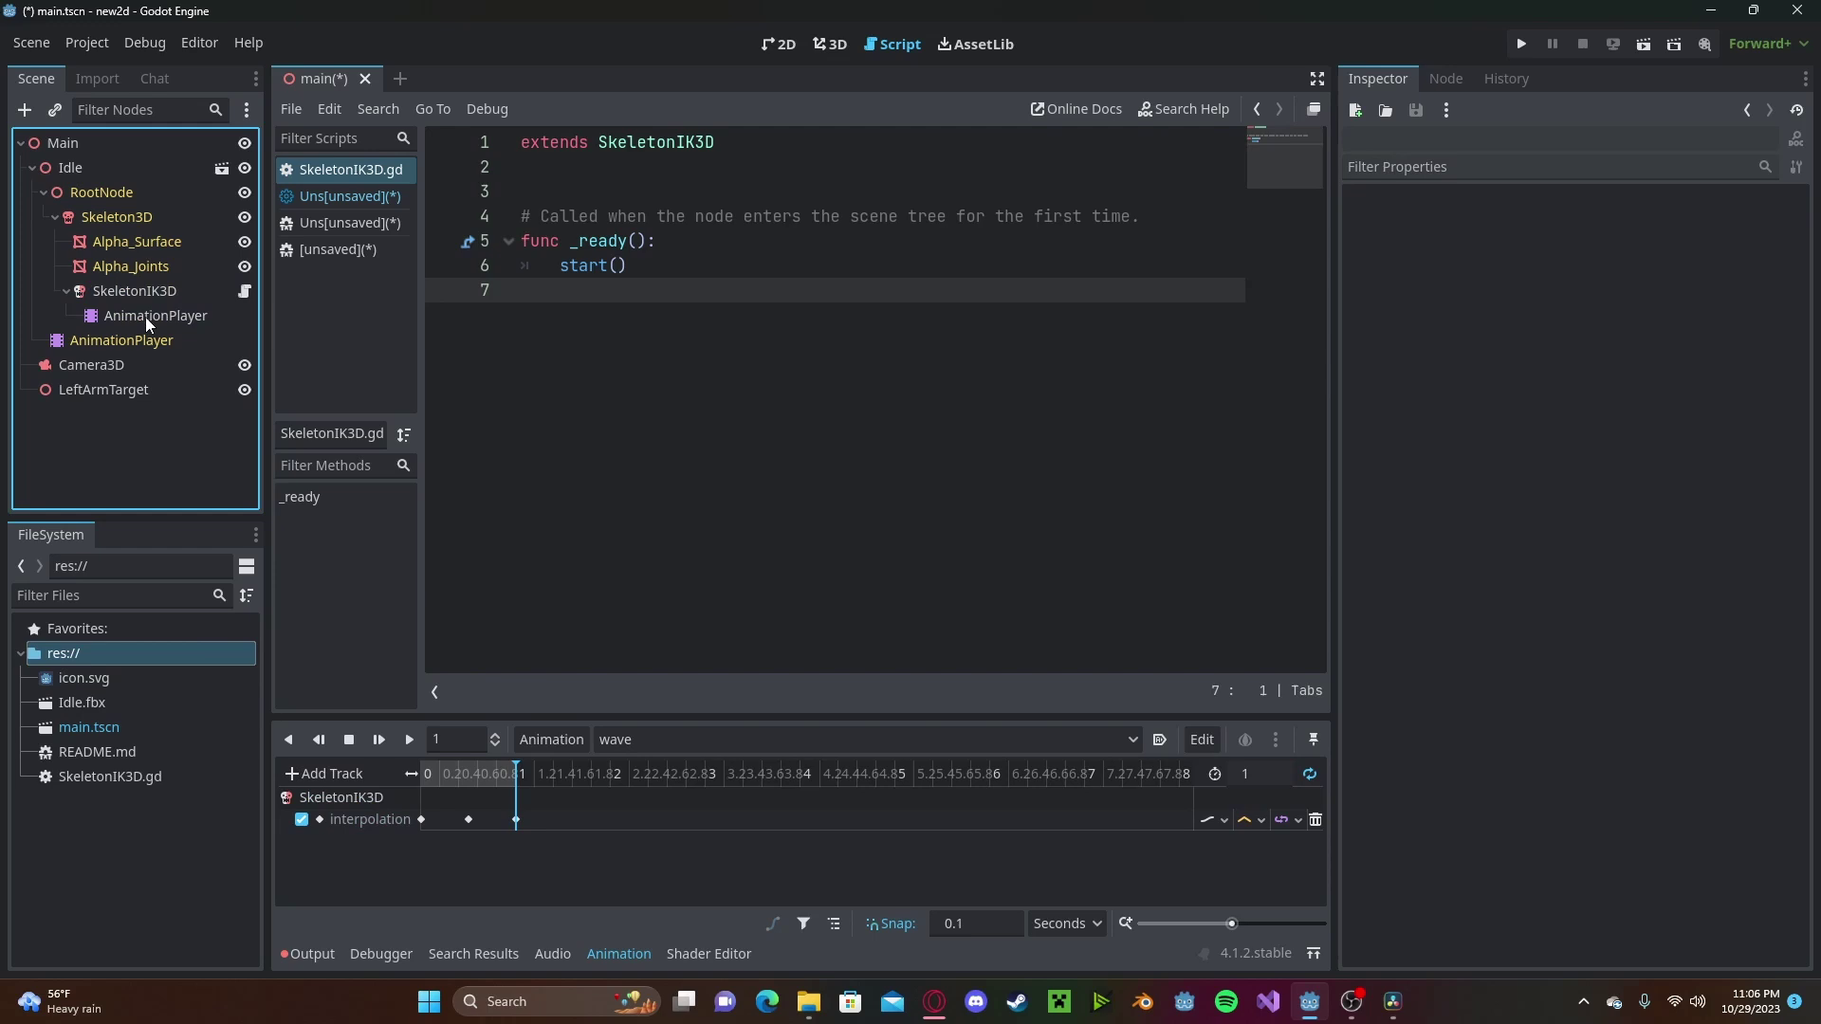
pyautogui.moveTo(145, 317); pyautogui.dragTo(804, 193)
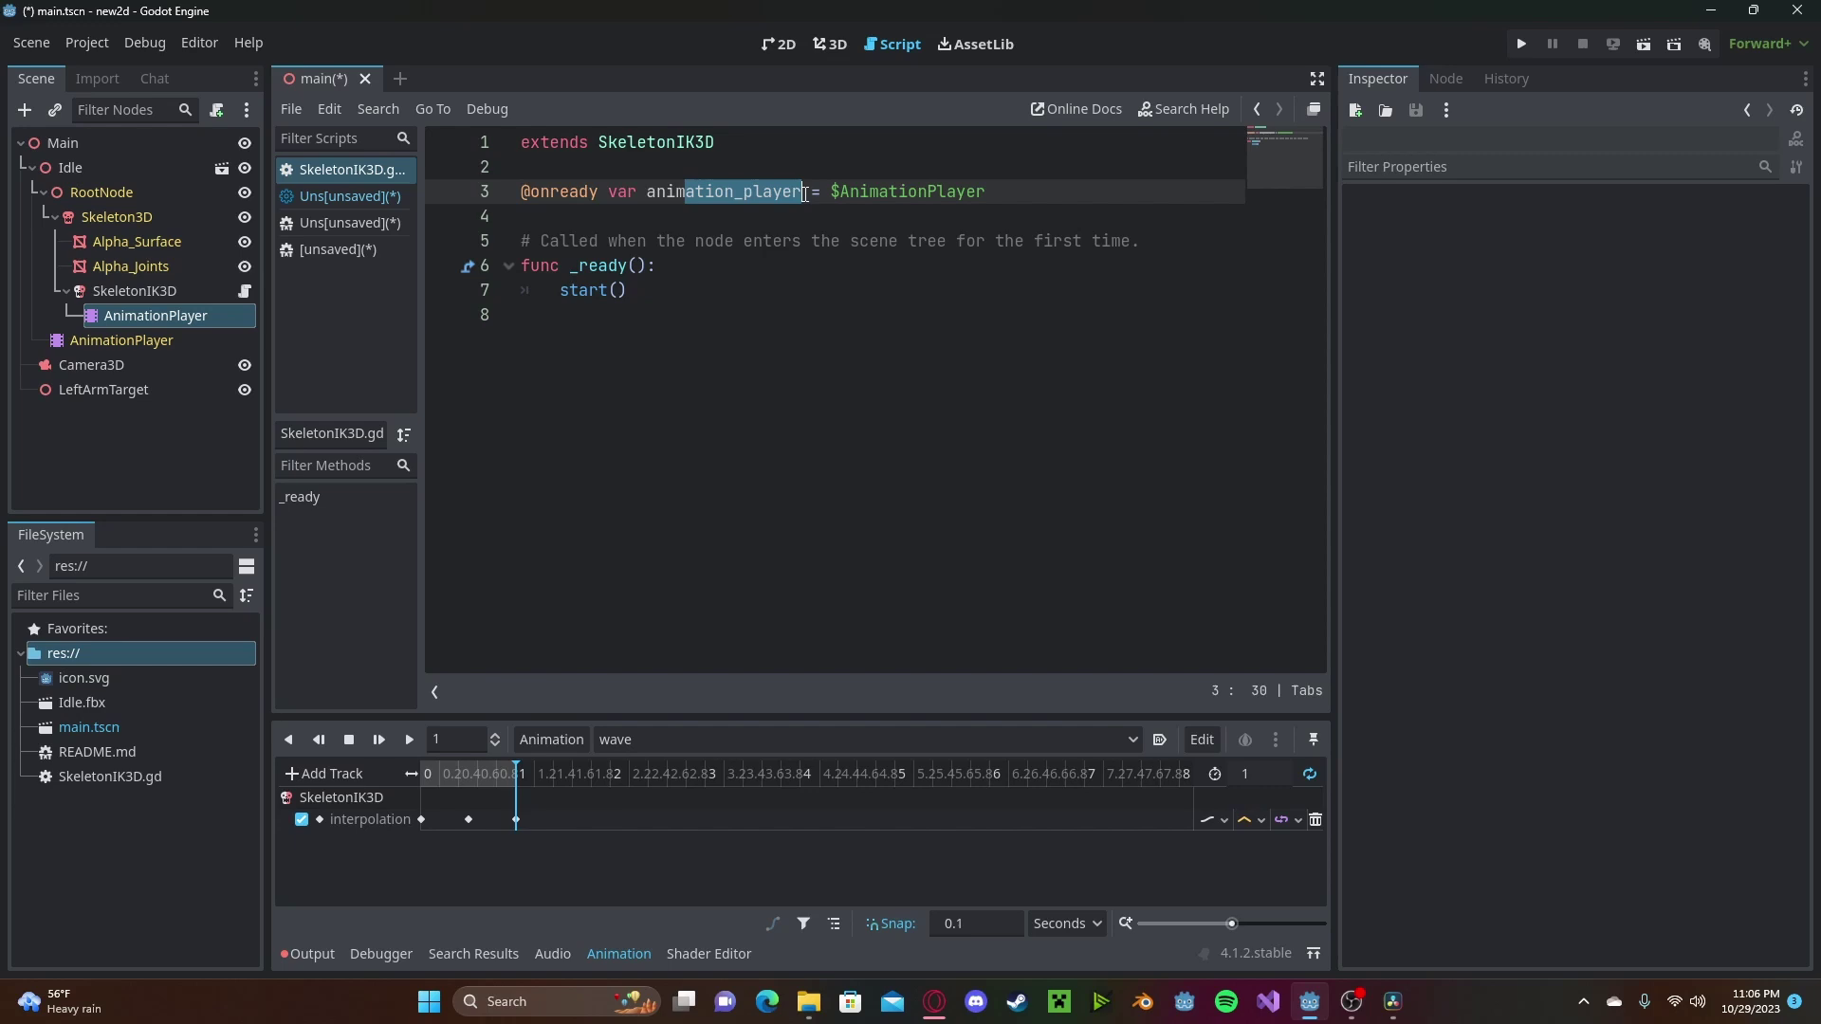
pyautogui.press('BackSpace')
pyautogui.press('Down')
pyautogui.press('Down')
pyautogui.press('Down')
pyautogui.press('Down')
pyautogui.press('Return')
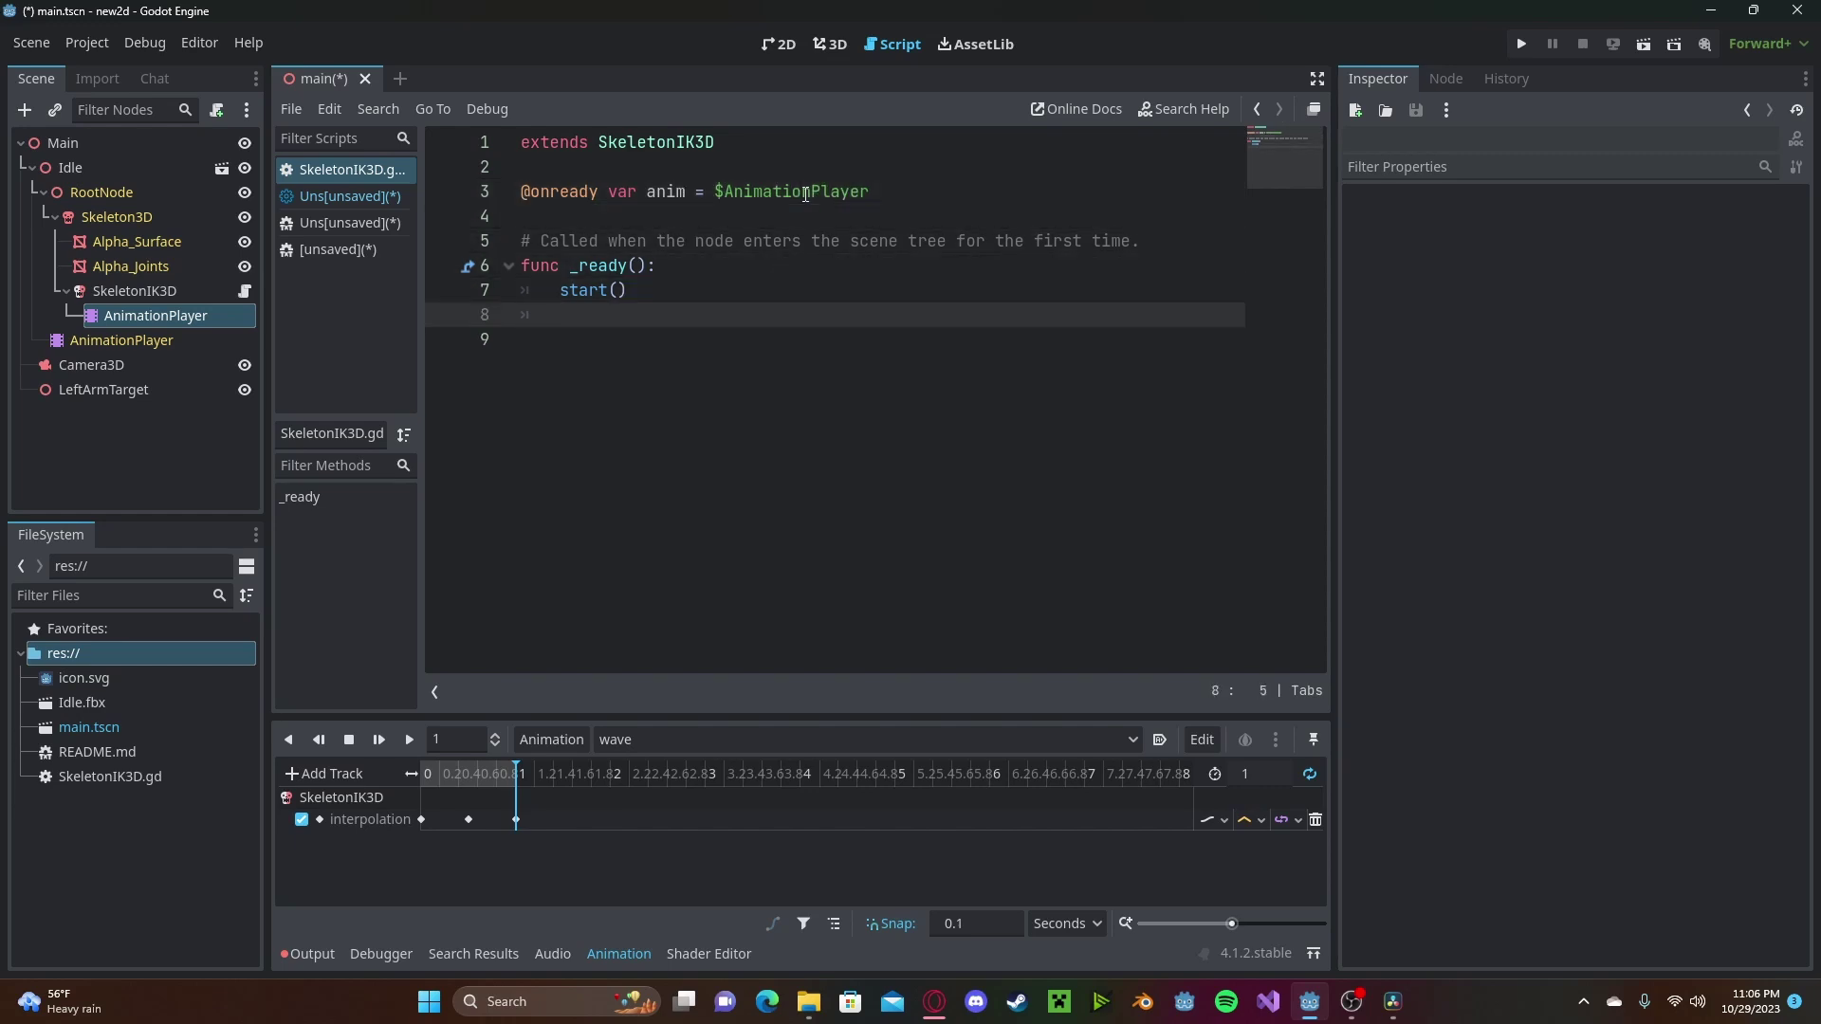
pyautogui.write('anim.play("wave')
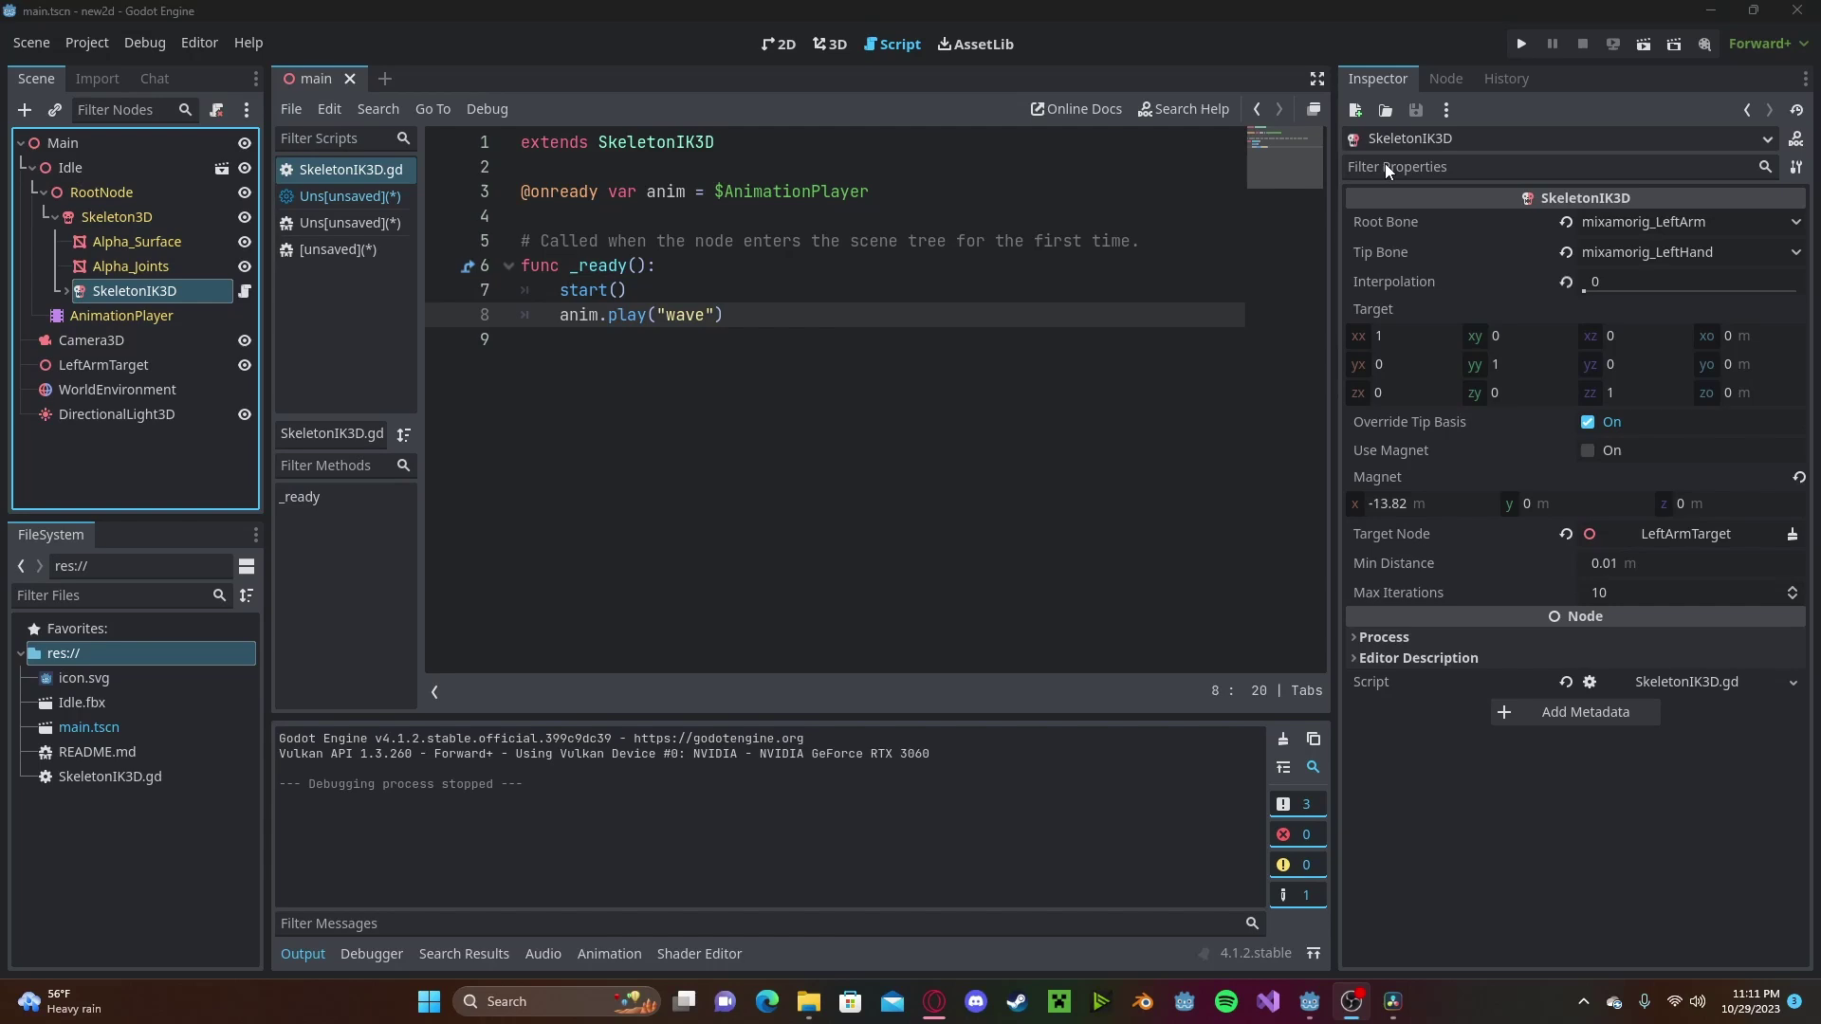
# Step: Run the scene to test it, then select the anim.play("wave") line on line 8
pyautogui.click(1521, 43)
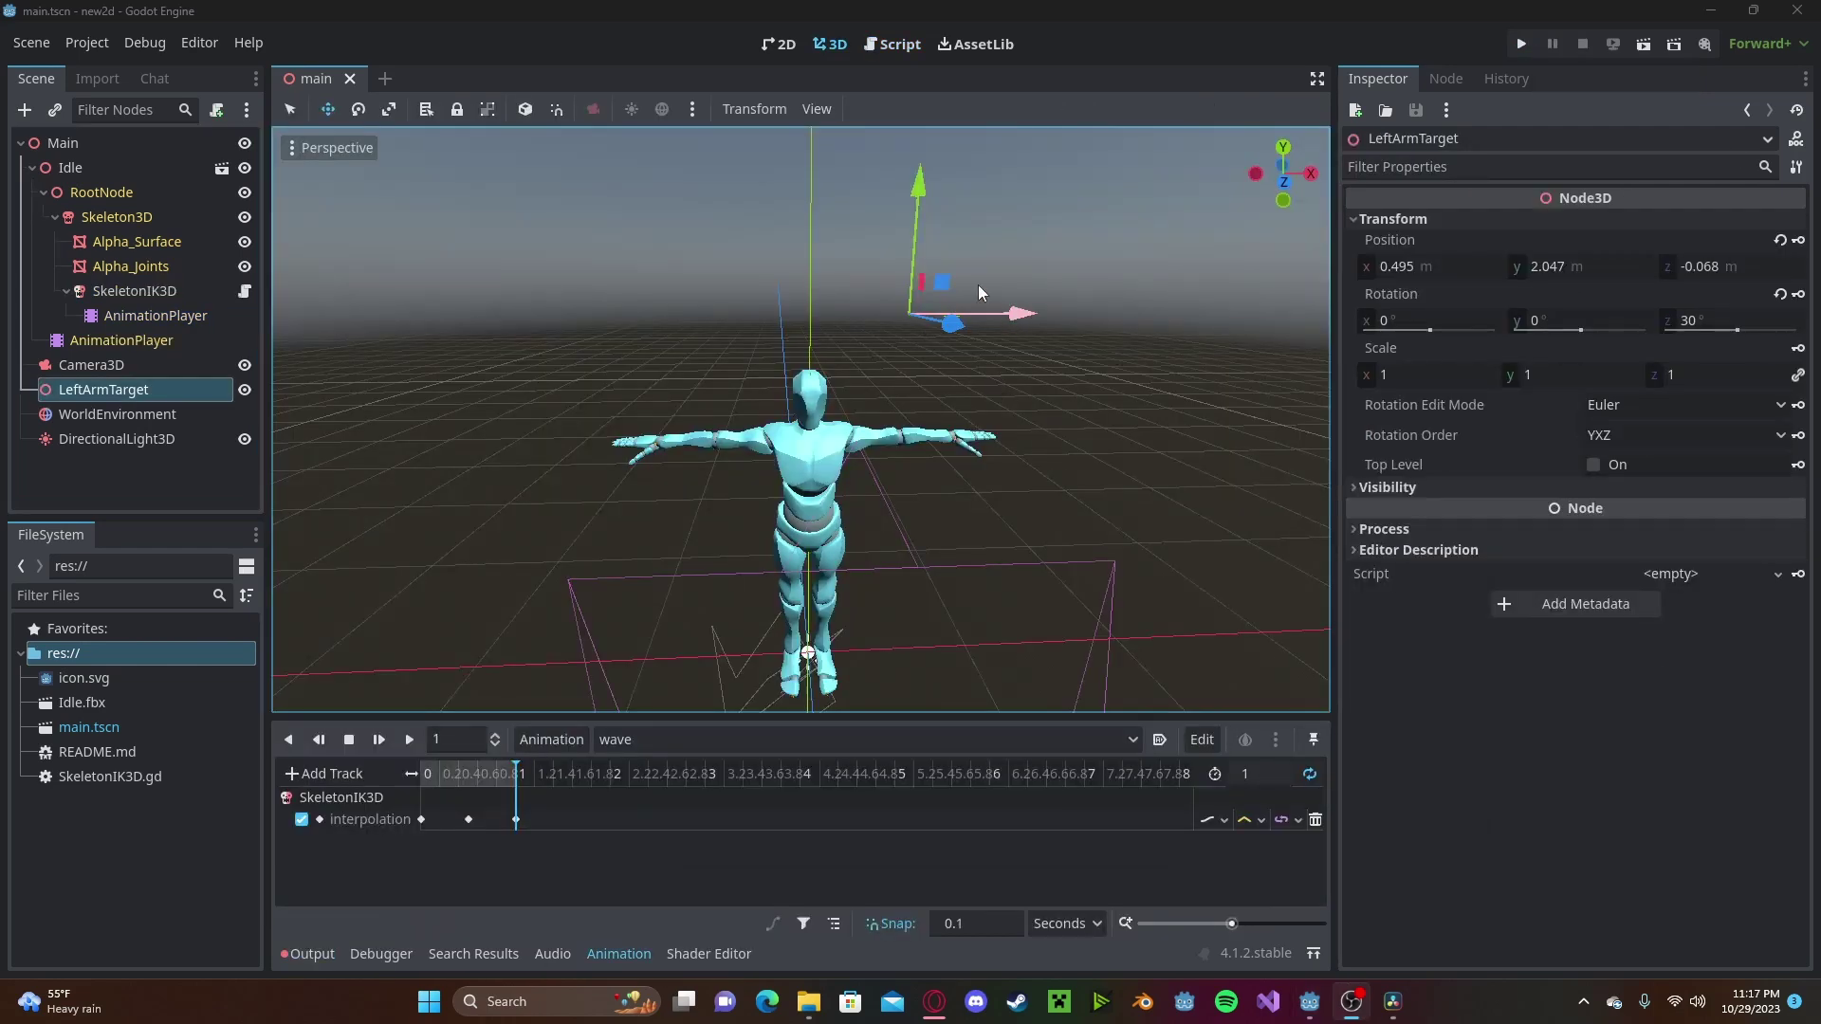
pyautogui.click(245, 291)
pyautogui.moveTo(556, 321); pyautogui.dragTo(855, 310)
# Step: Add 'interpolation = 1' to the _ready function in the script
pyautogui.write('interpol')
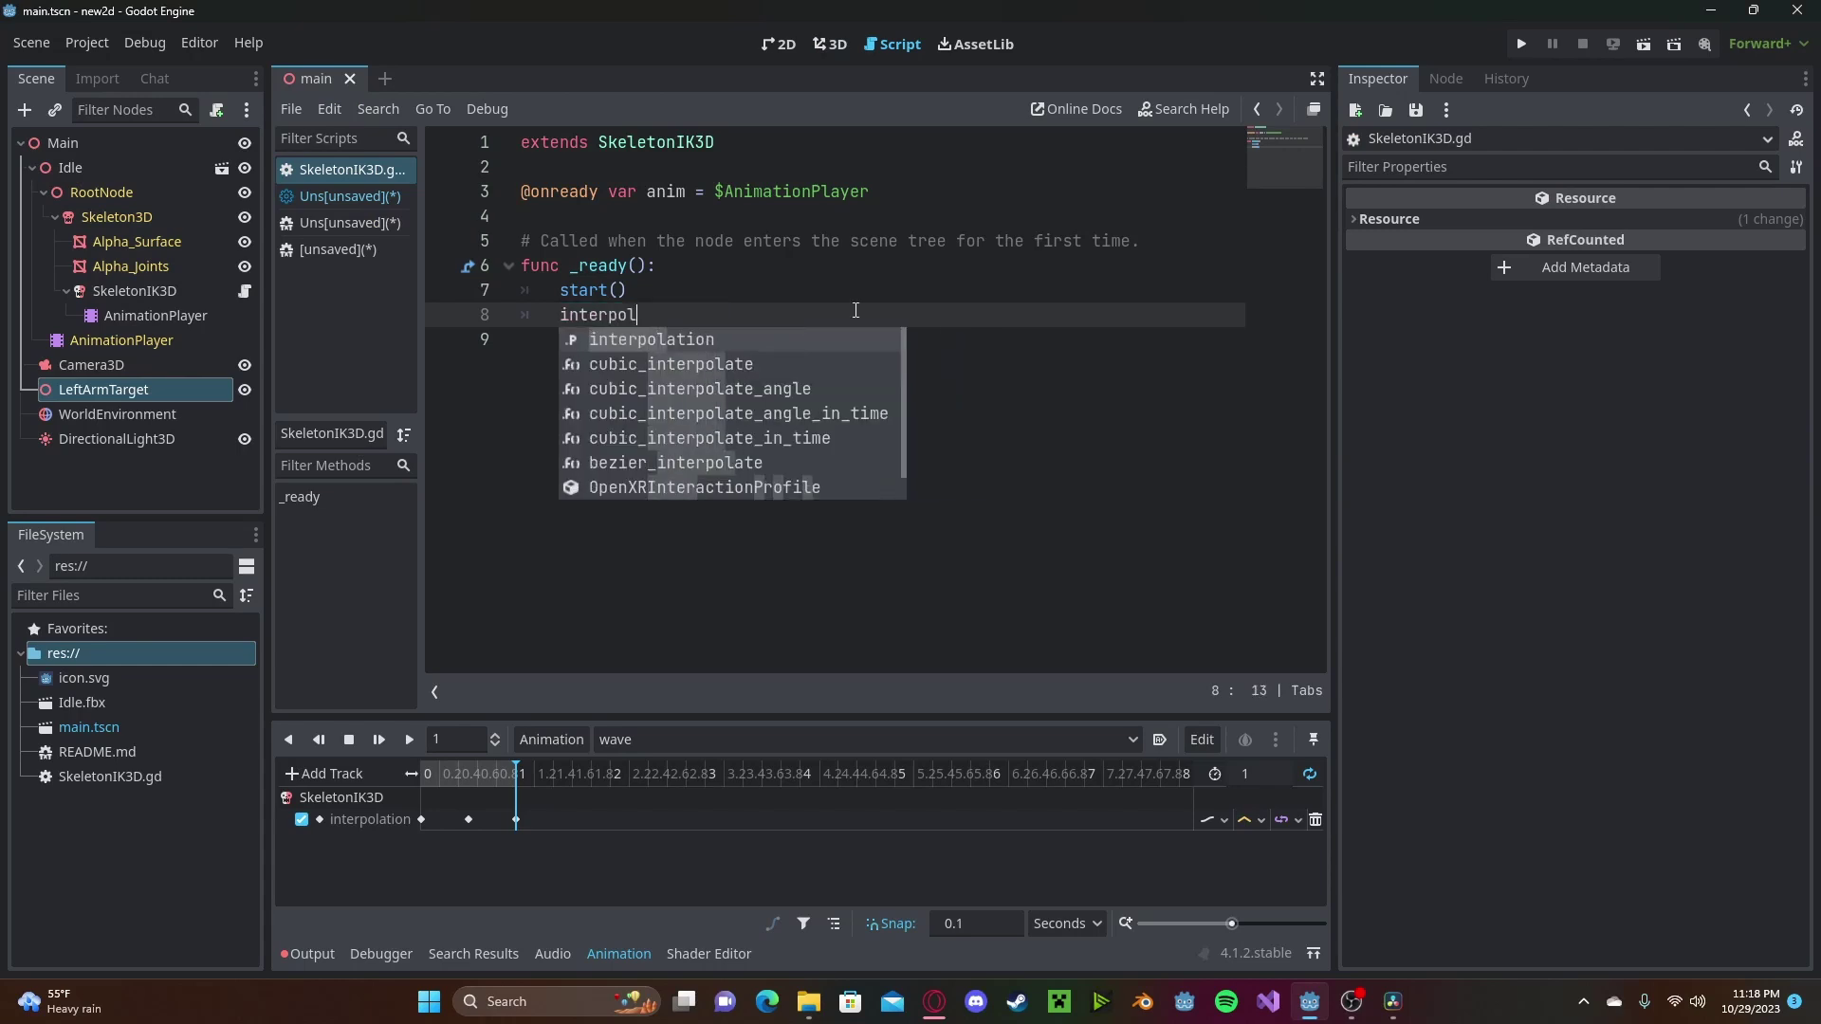
pyautogui.press('Return')
pyautogui.write('= ')
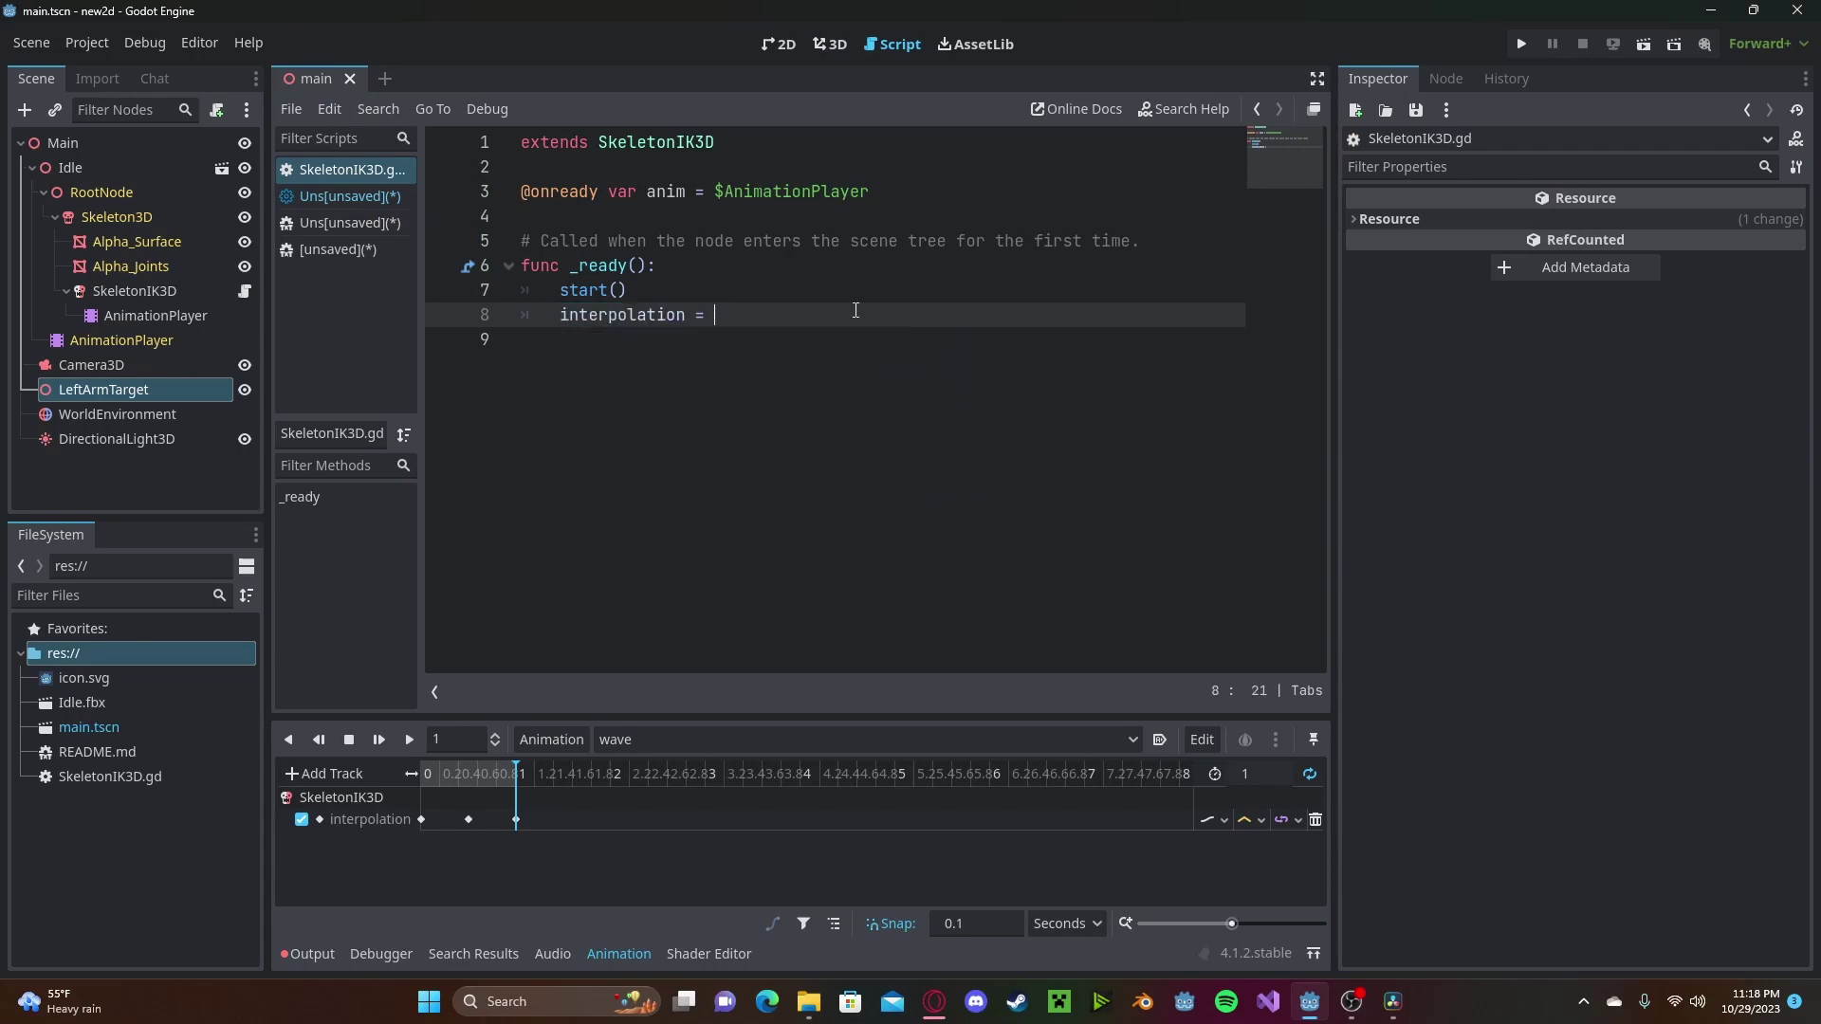
pyautogui.write('1')
# Step: Return to the 3D scene view and begin creating another animation
pyautogui.click(838, 50)
pyautogui.click(780, 45)
pyautogui.click(821, 48)
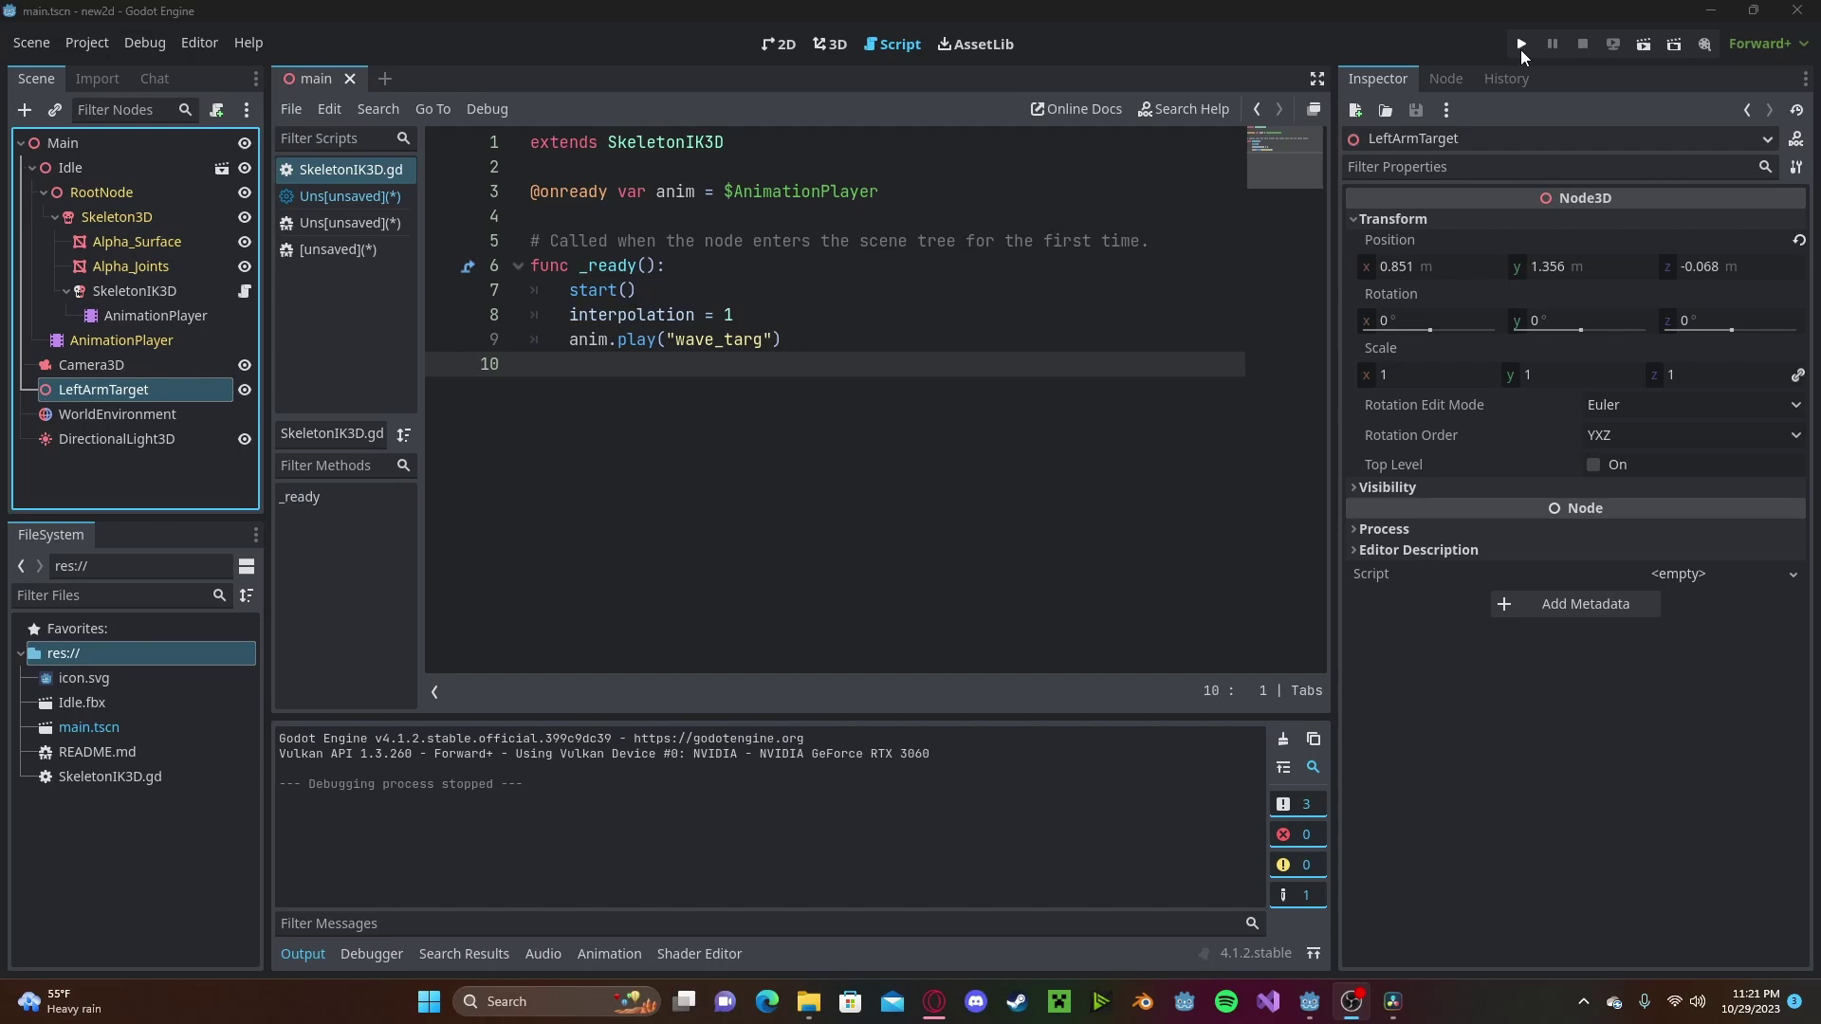
# Step: Run the project to watch the left arm wave, then close the game window
pyautogui.click(1521, 44)
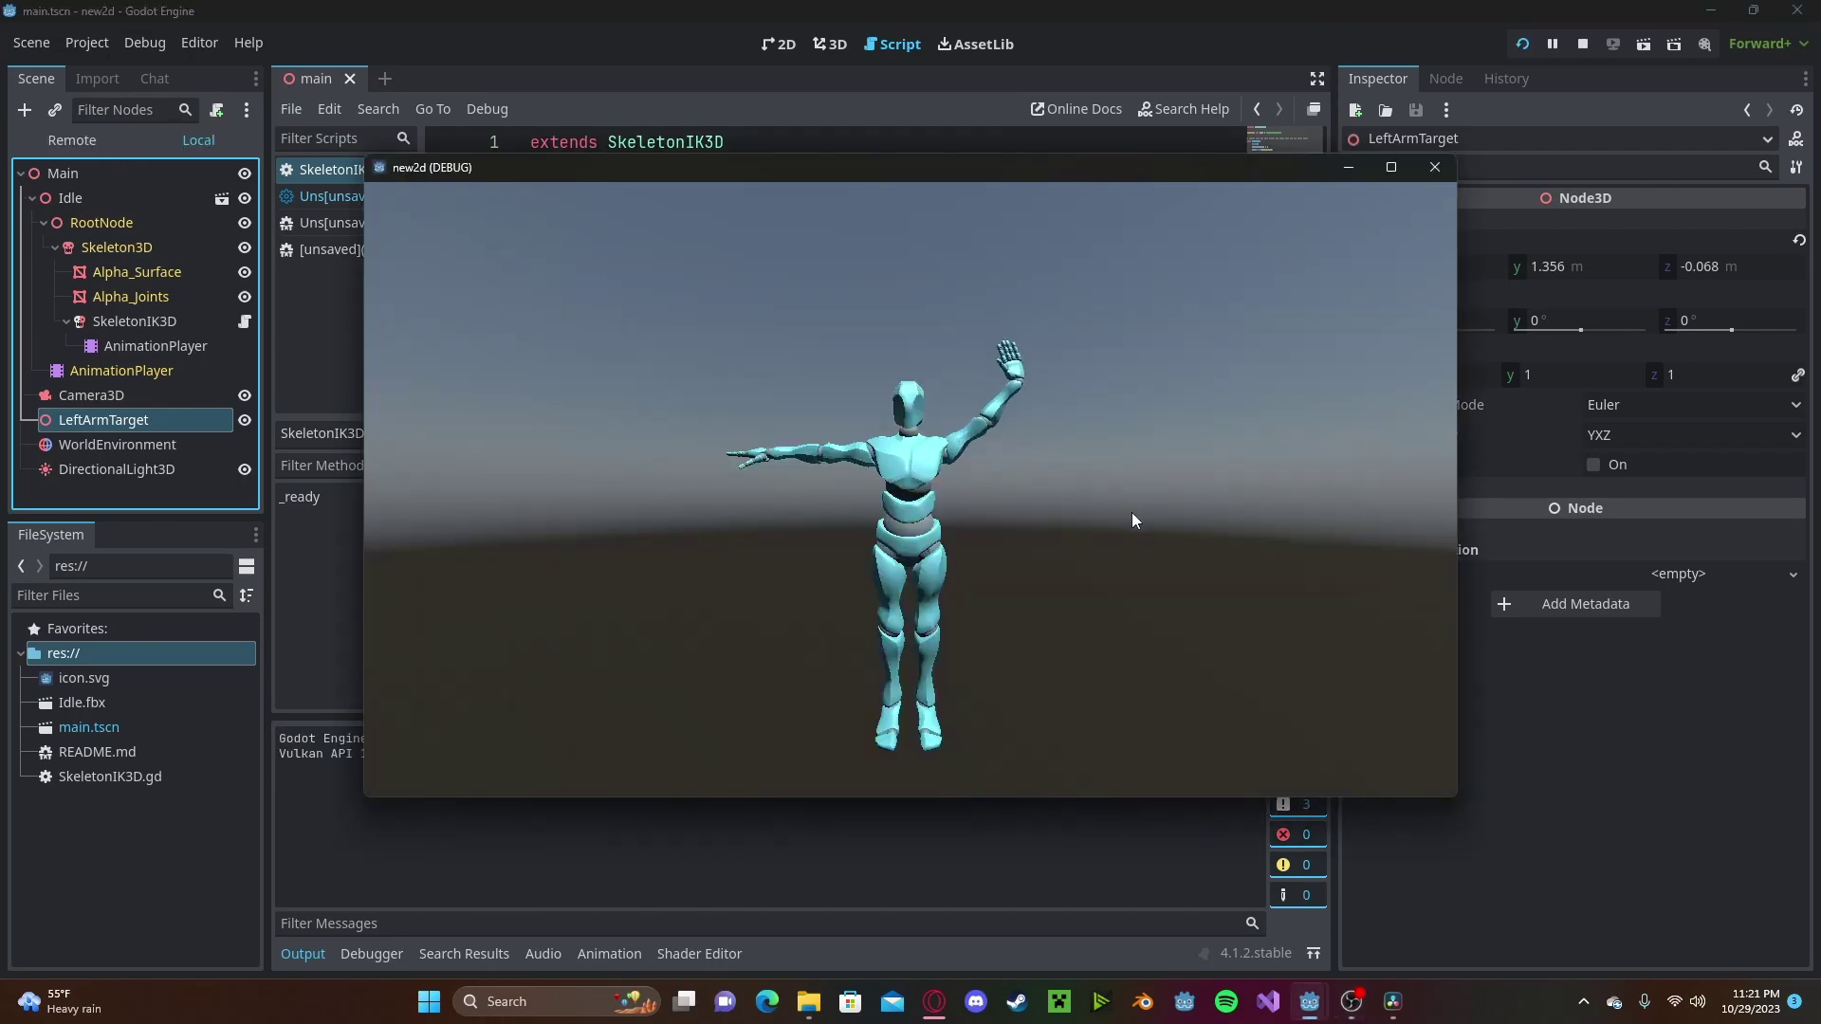
pyautogui.click(1435, 167)
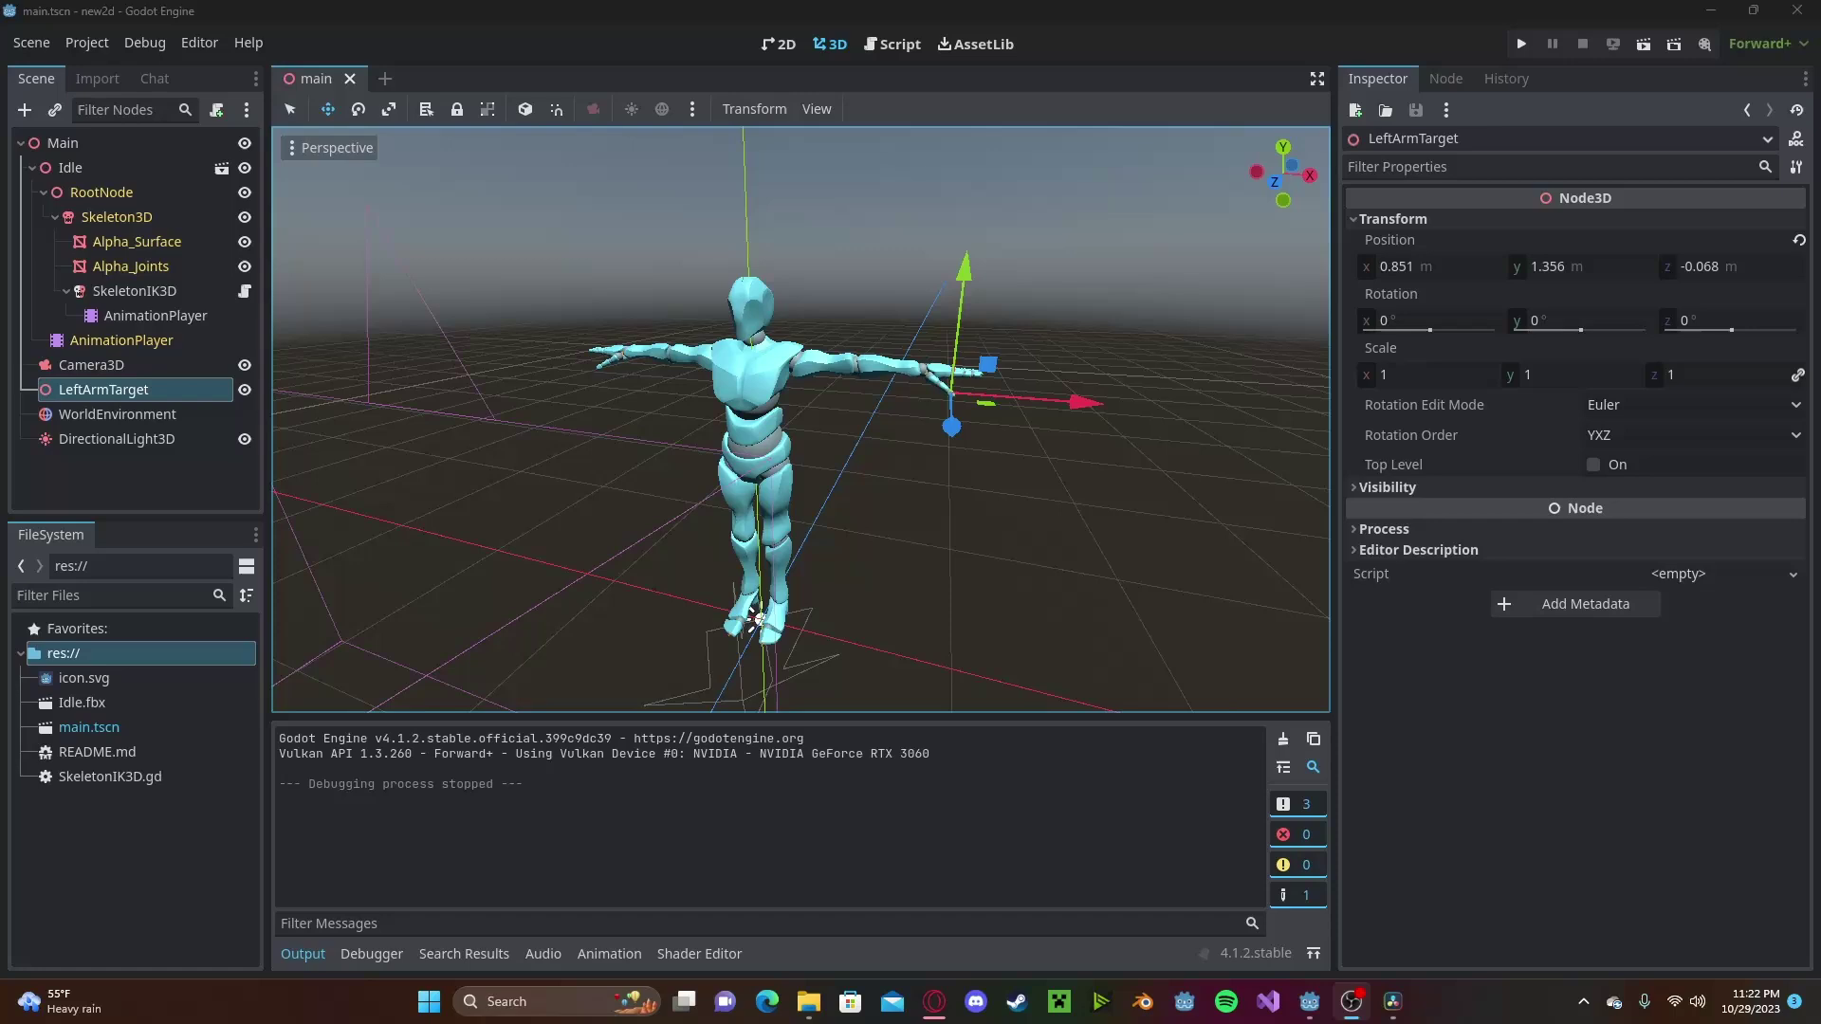